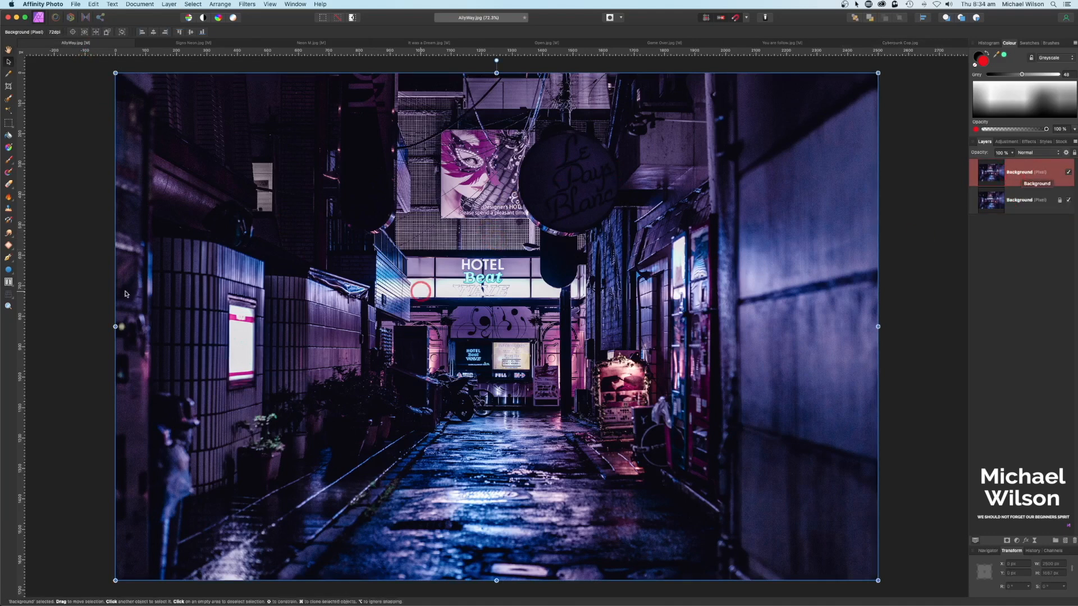
Step: Develop the top layer with temperature -50%, tint 80%, clarity -57%, saturation 16%, vibrance 30%
left_click(70, 18)
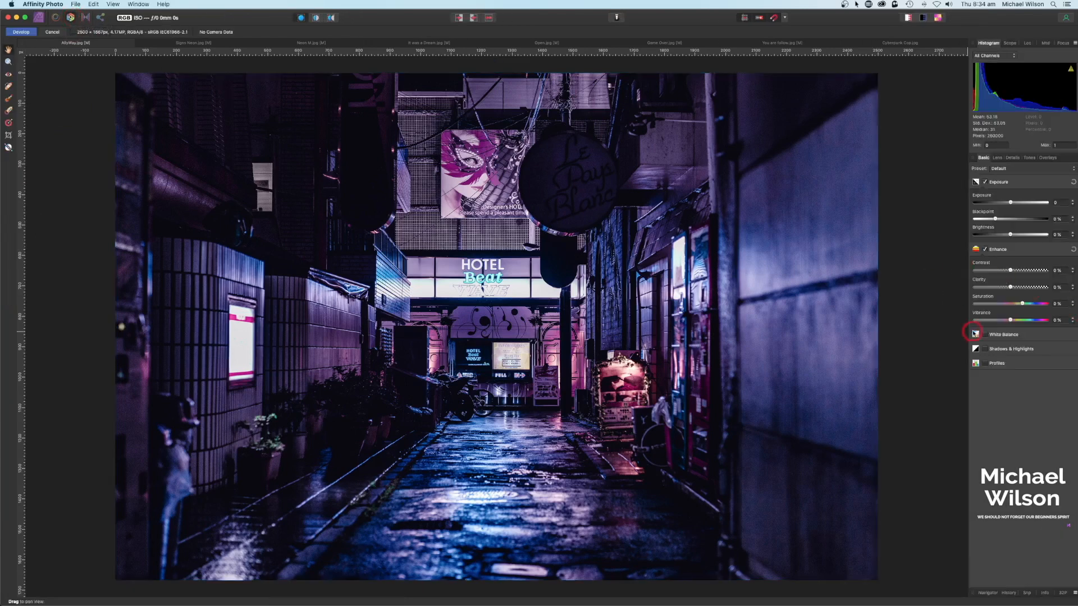
left_click(986, 336)
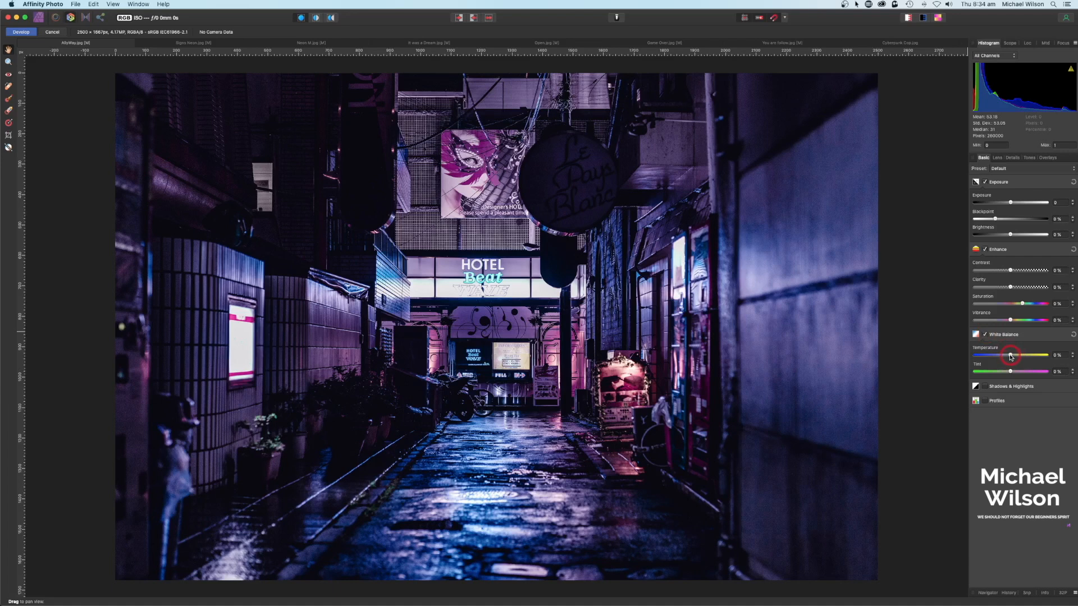
left_click_drag(1001, 357, 1034, 374)
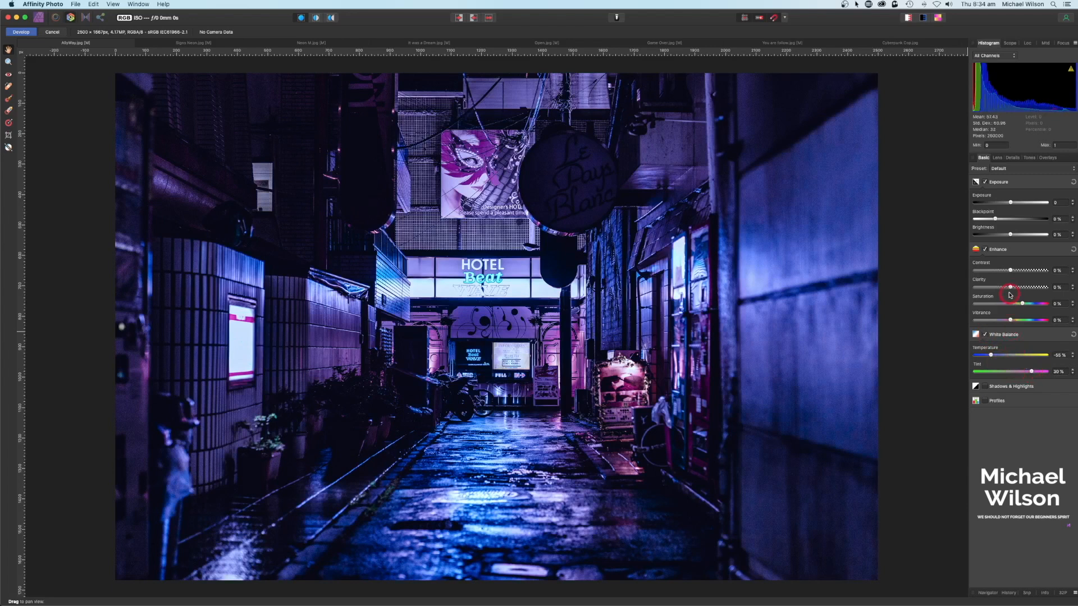
left_click_drag(1011, 289, 1022, 309)
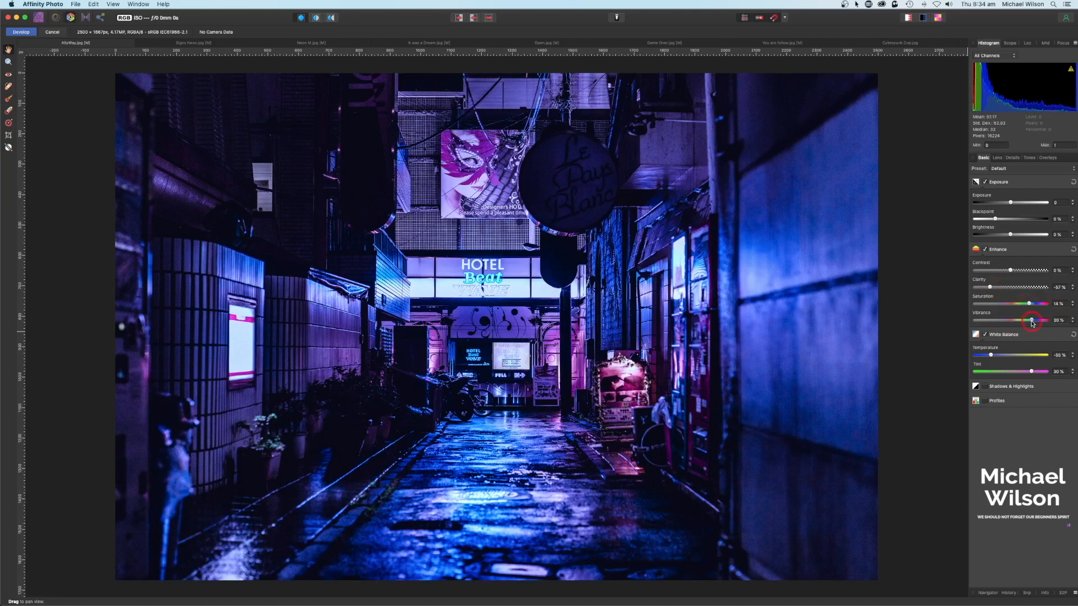
left_click(25, 34)
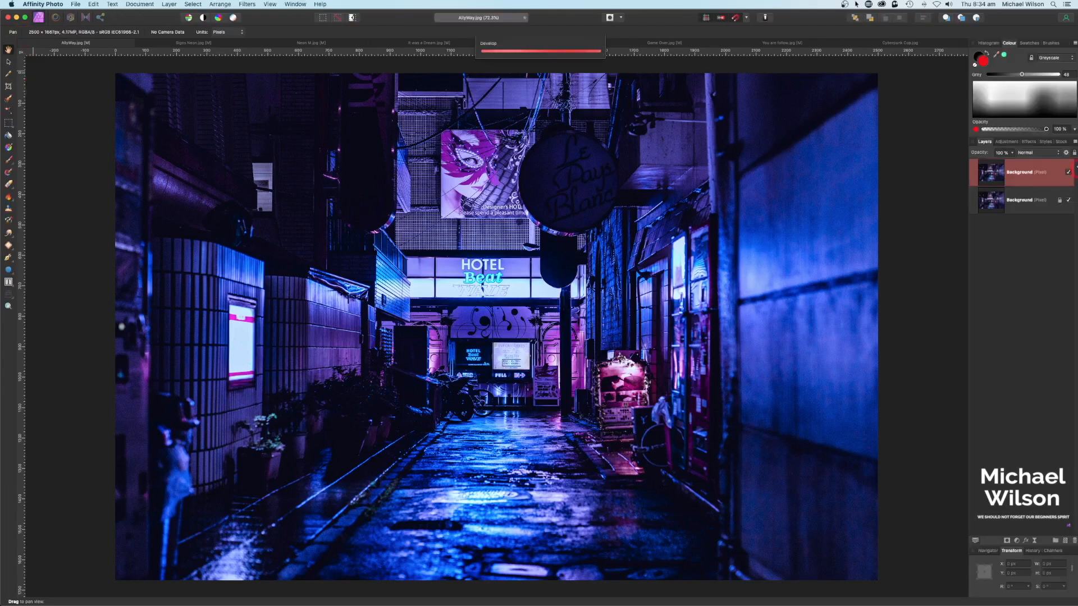
Step: Toggle the developed alley layer to compare it with the original version
left_click(1069, 173)
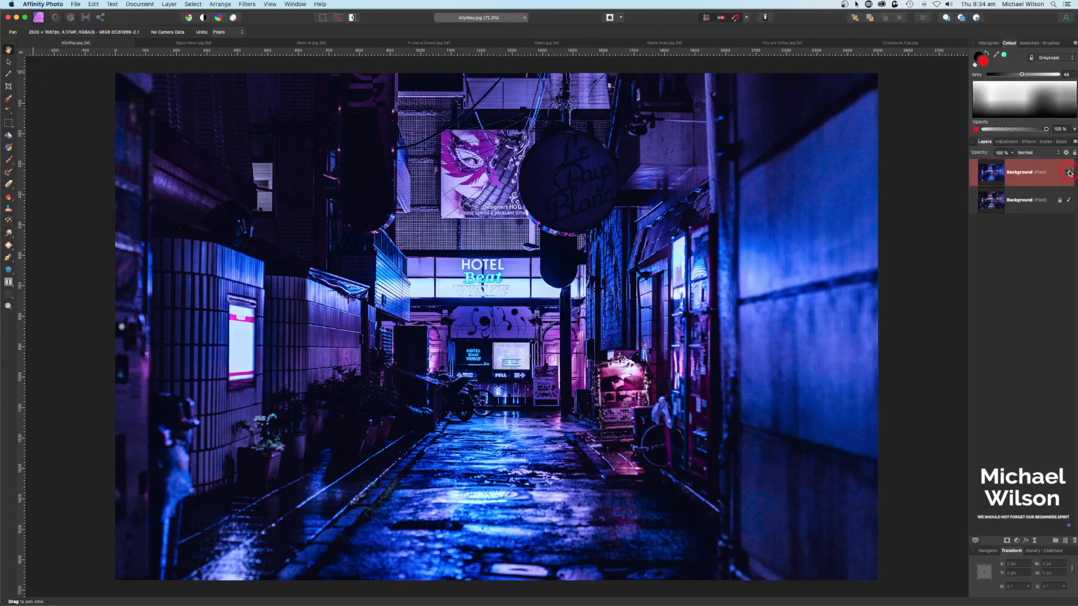
left_click(928, 259)
left_click(543, 282)
left_click(542, 312)
left_click(415, 259)
left_click(551, 178)
left_click(335, 99)
Step: In Signs Neon, check the vertical sign against its background photo, then return to the alley
left_click(186, 46)
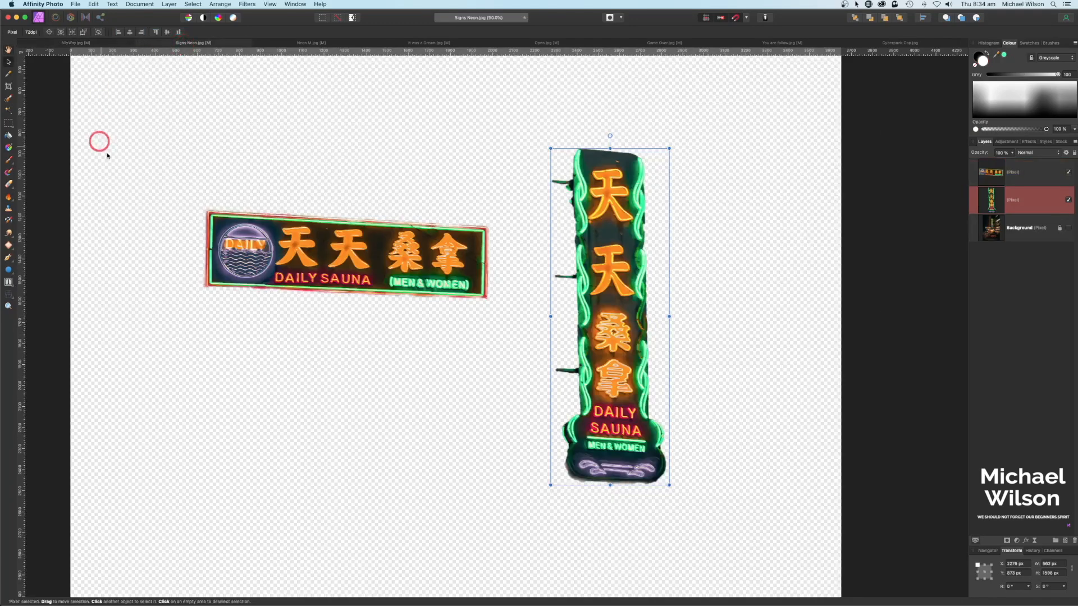
left_click(1069, 229)
left_click(1069, 229)
left_click(1069, 229)
left_click(1069, 229)
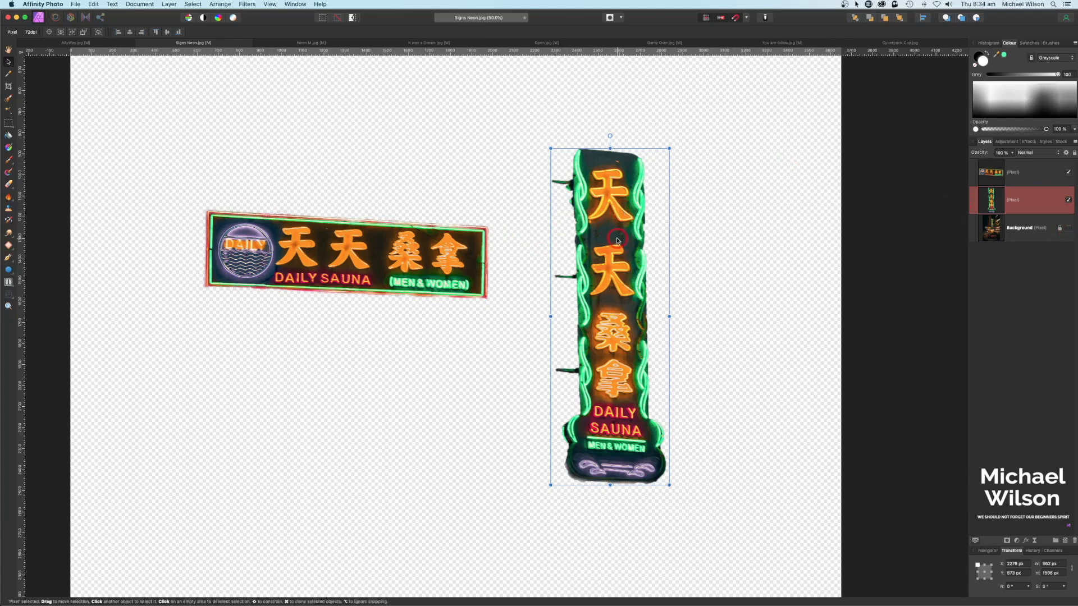
left_click(75, 43)
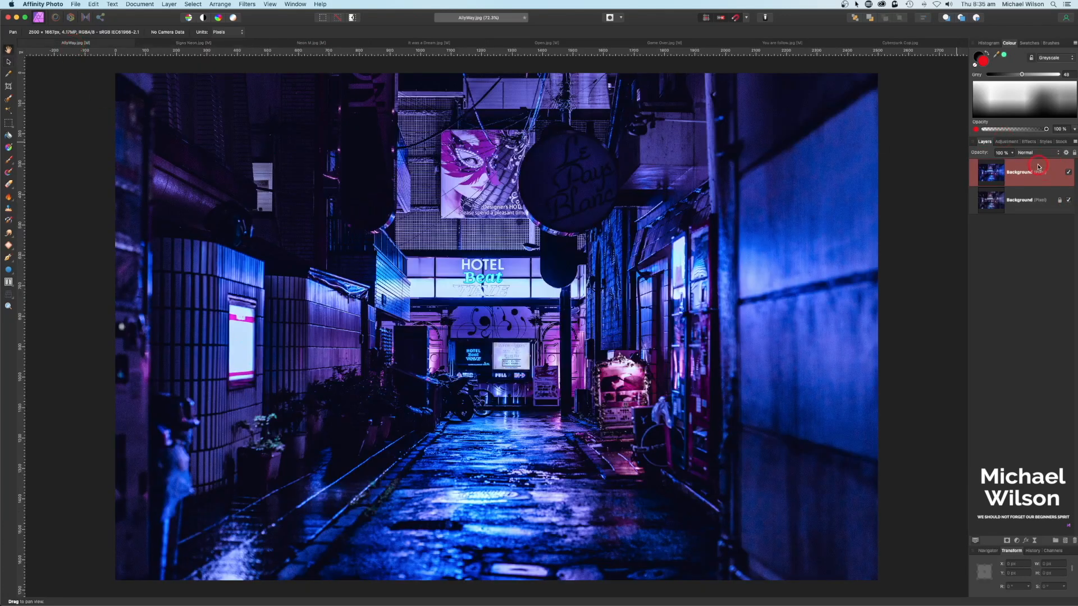
Step: Paste the vertical neon sign, shrink it and place it high on the left past the top edge
key("super+v")
key("v")
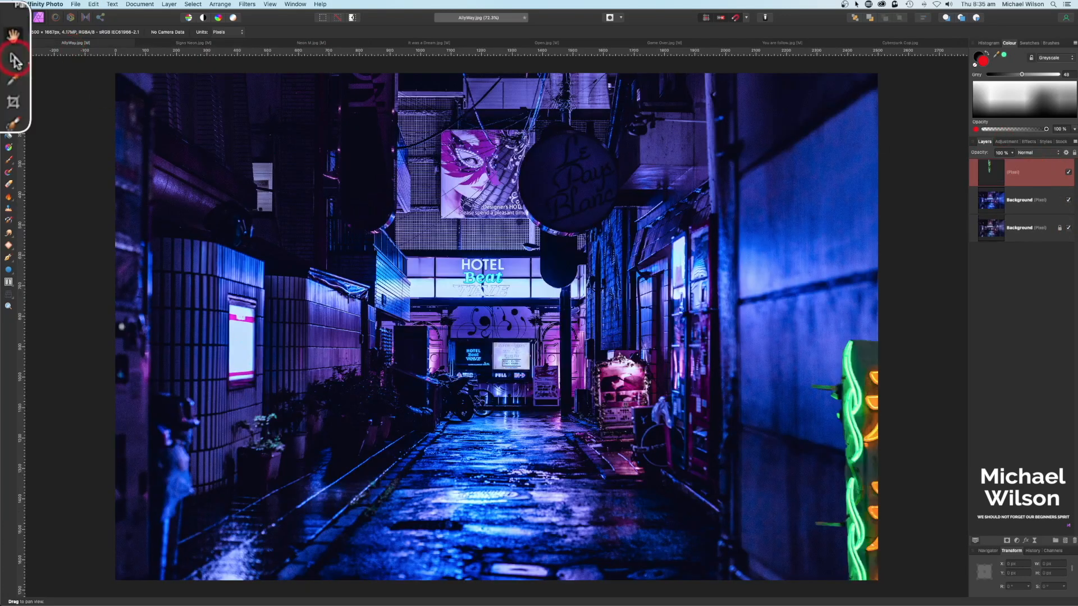
left_click_drag(851, 379, 403, 197)
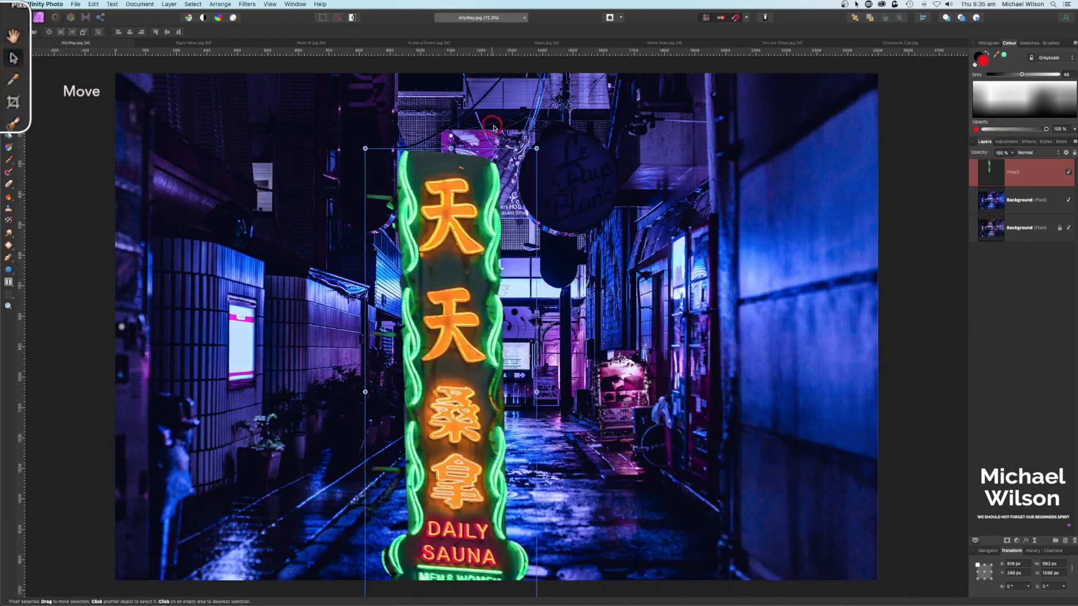
left_click_drag(537, 149, 408, 304)
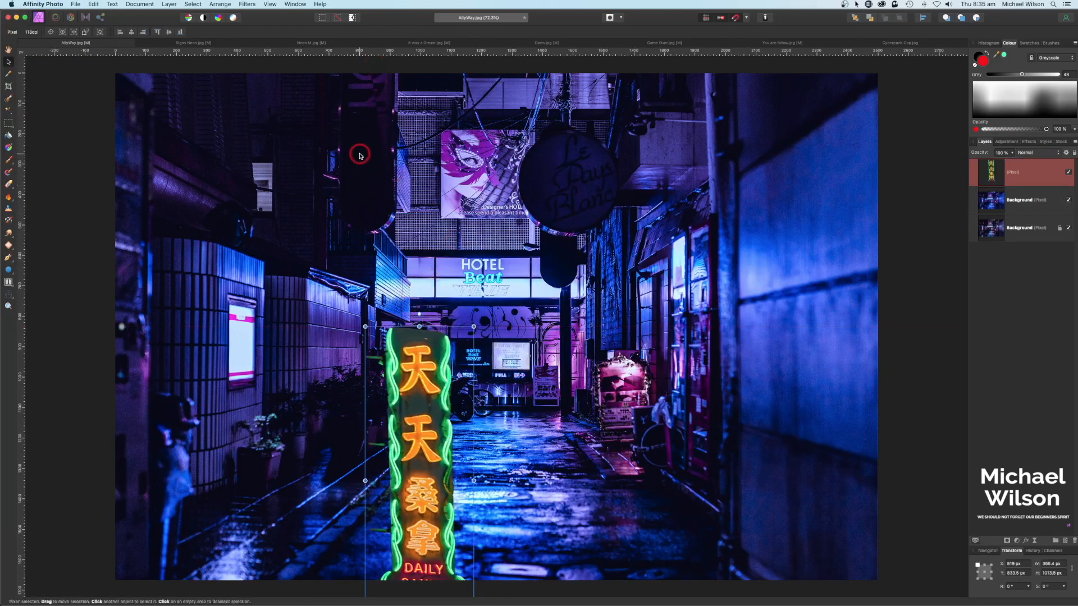
key("super+minus")
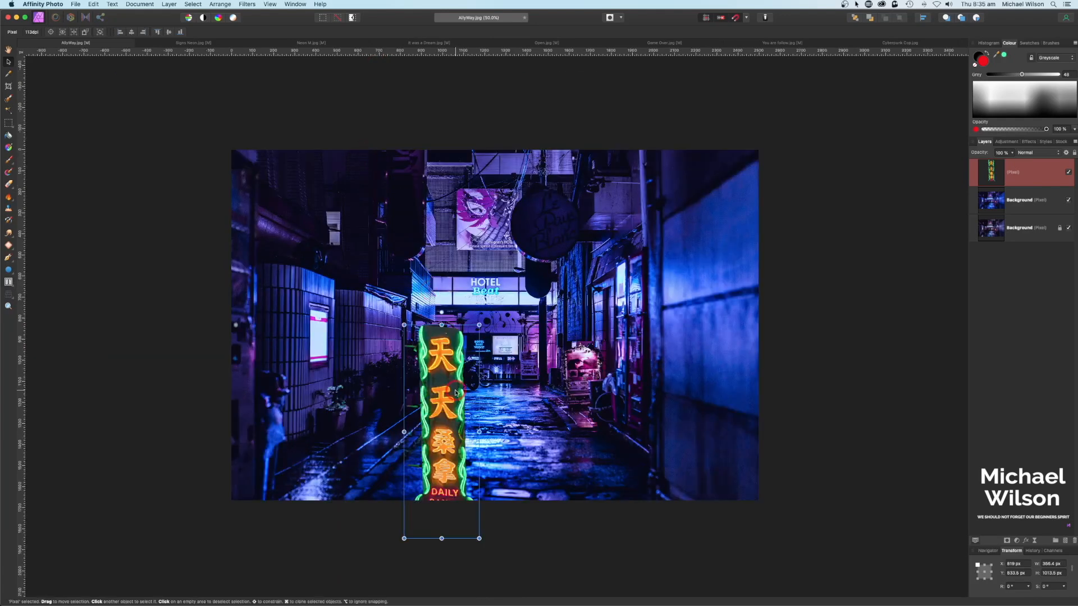
left_click_drag(454, 392, 464, 211)
left_click_drag(488, 144, 484, 153)
left_click_drag(456, 208, 413, 123)
Step: Perspective-skew the sign's top and bottom to match the left wall, then nudge it into place
left_click(9, 294)
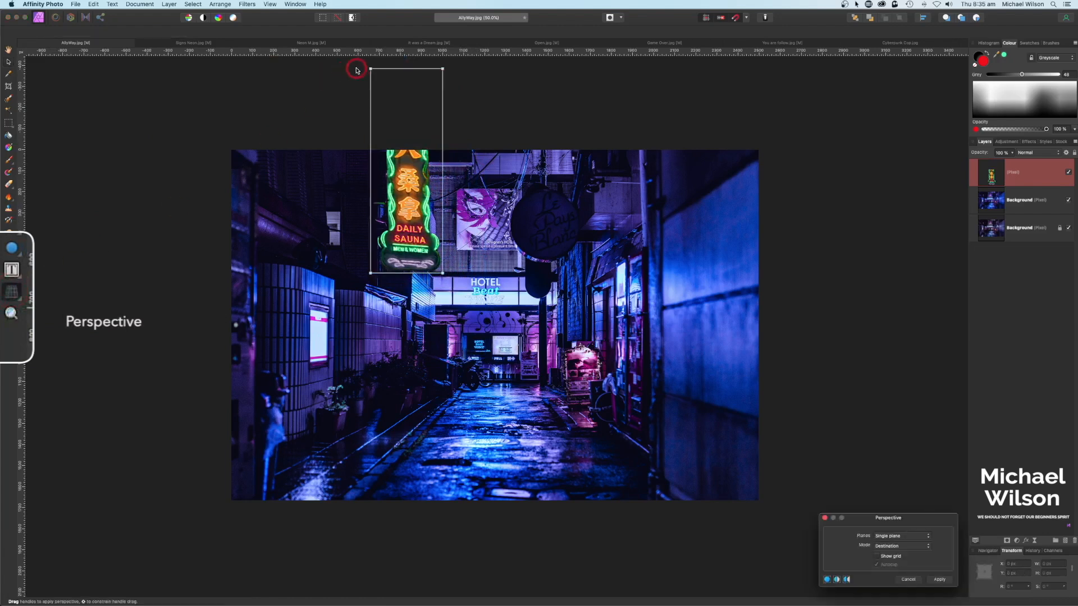
left_click_drag(370, 69, 375, 90)
left_click_drag(370, 274, 377, 279)
left_click(958, 584)
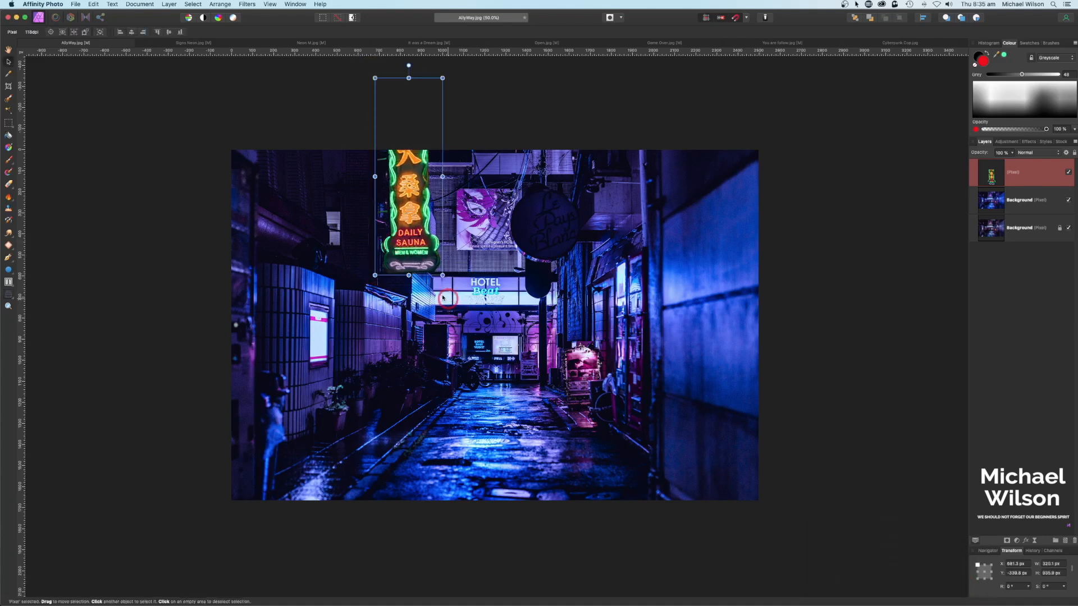
key("v")
left_click_drag(415, 257, 413, 257)
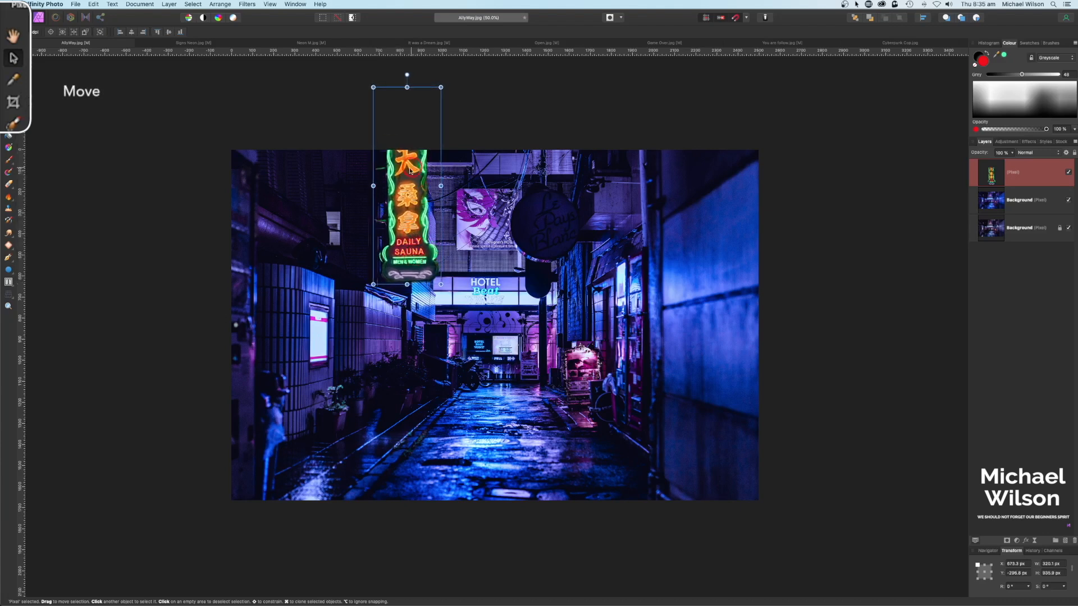
left_click(1006, 167)
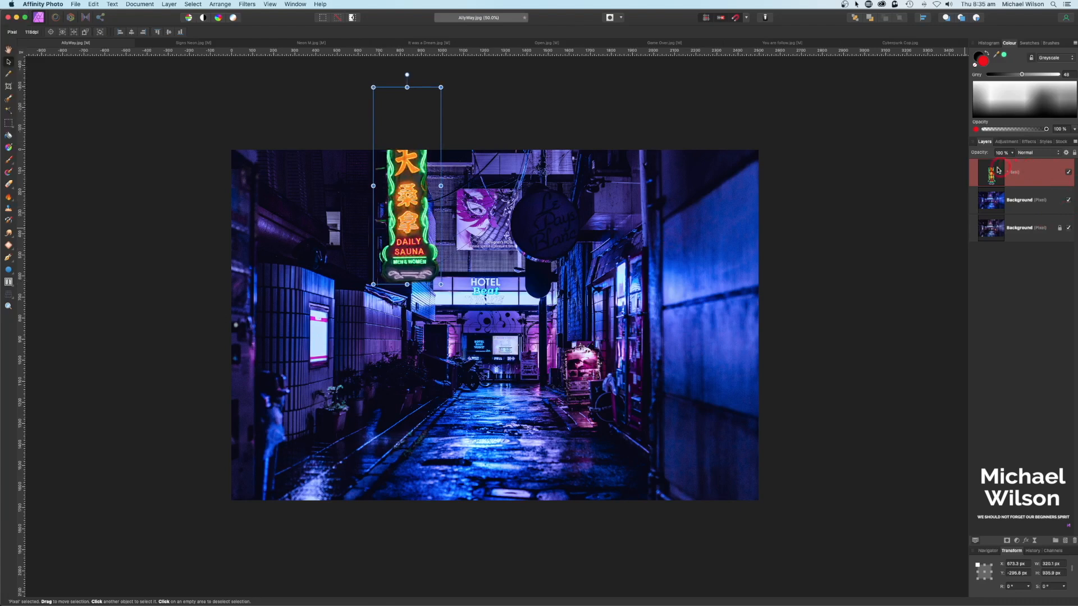
Step: Give the neon sign an outer glow in its sampled green, radius about 68 px
left_click(1027, 542)
left_click_drag(707, 310, 872, 196)
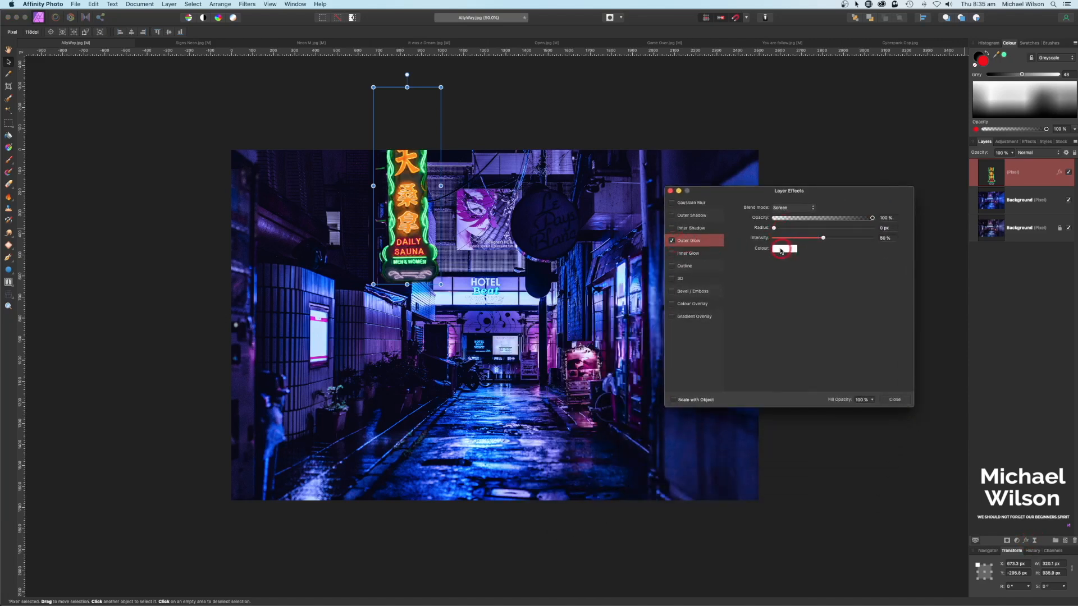
left_click(782, 251)
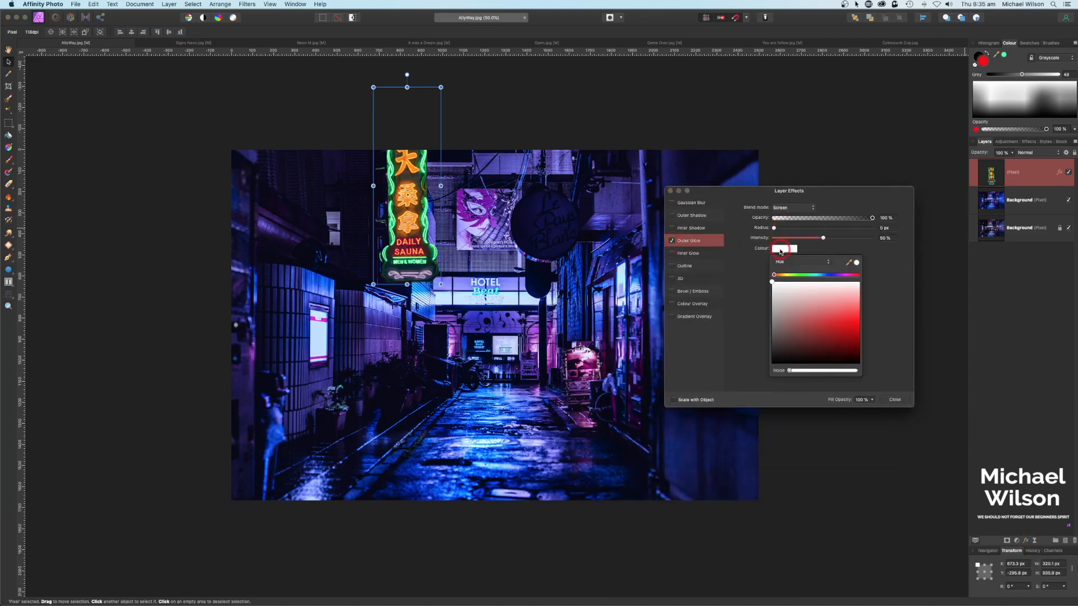
left_click_drag(850, 265, 425, 213)
left_click(856, 264)
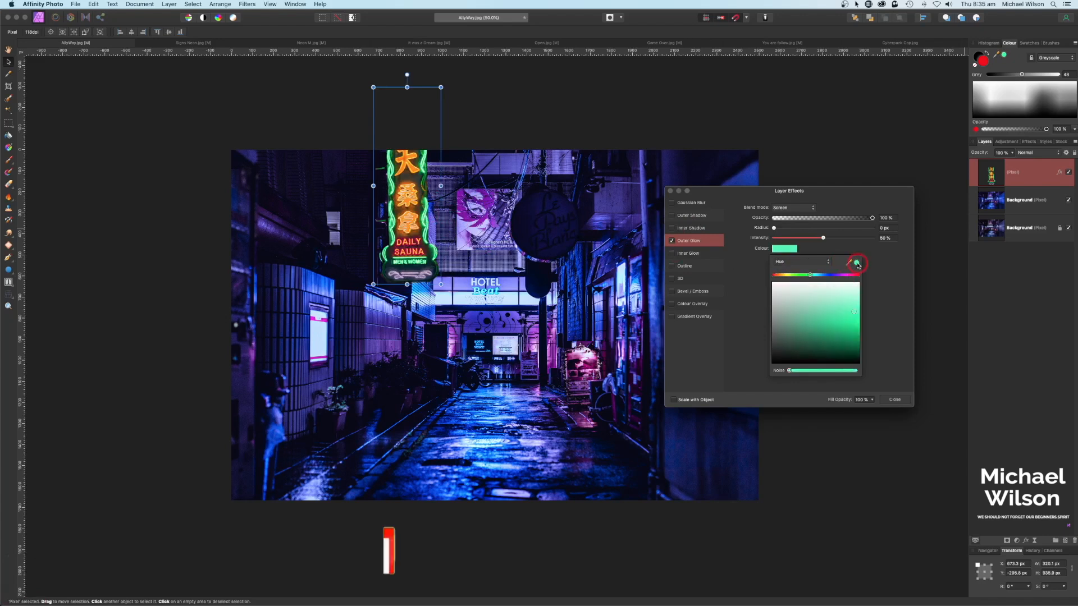
left_click_drag(776, 231, 873, 231)
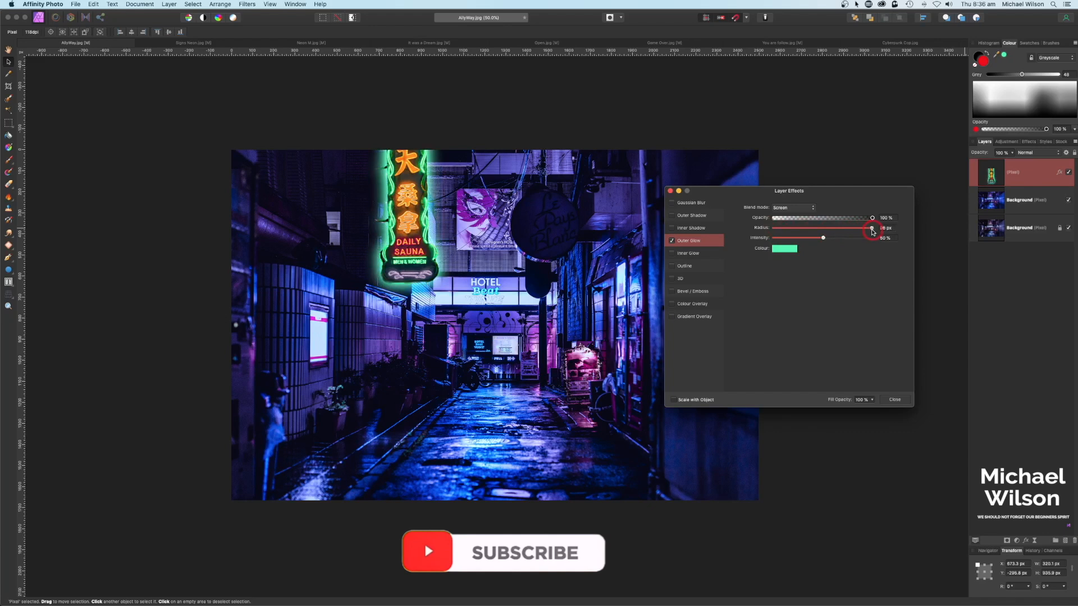
Step: Add a white inner glow with a larger radius, then return to the Signs Neon document
left_click(673, 254)
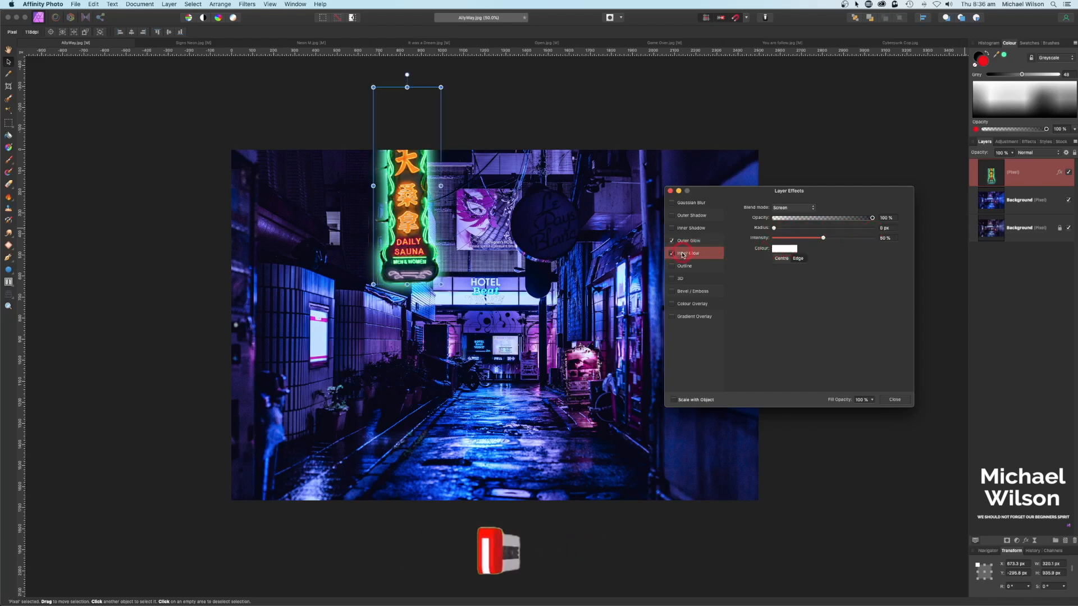
left_click_drag(773, 228, 850, 230)
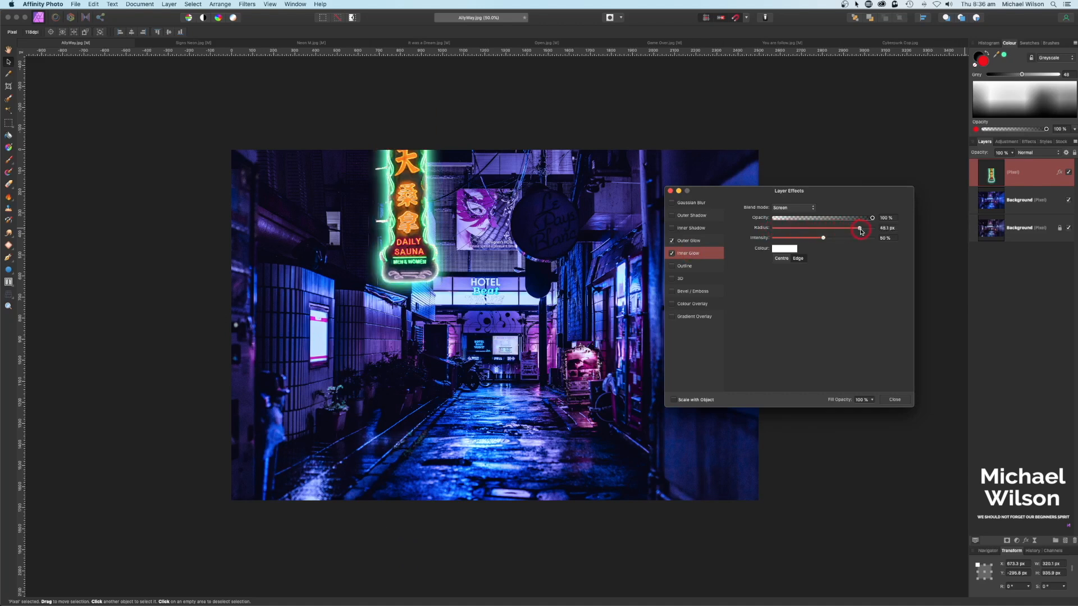
left_click(670, 191)
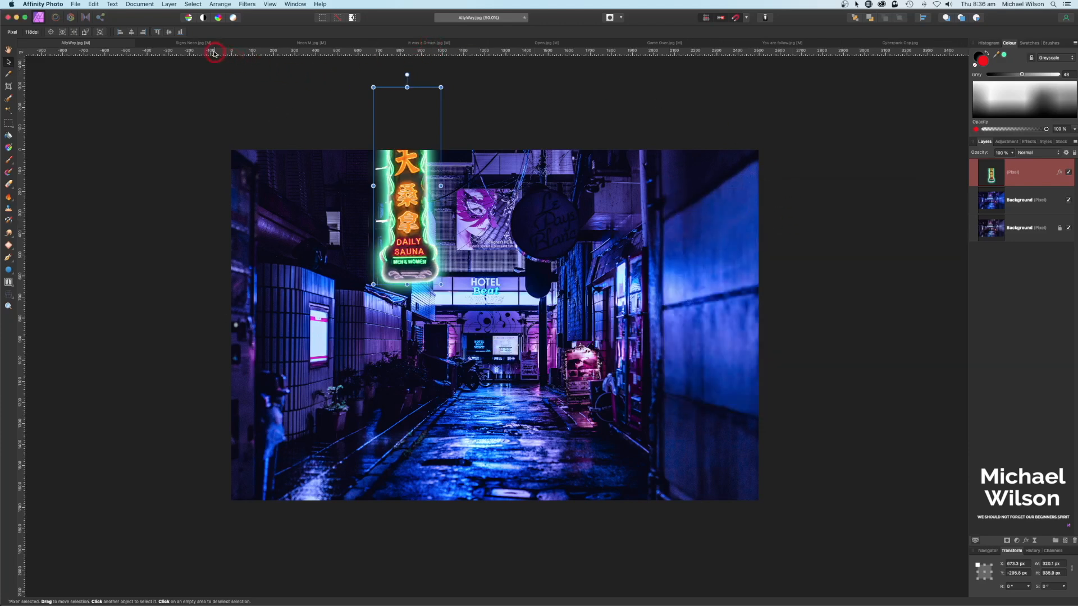
left_click(187, 44)
Step: Copy the horizontal DAILY SAUNA sign and paste it above the top layer of the alley photo
left_click(986, 205)
left_click(390, 259)
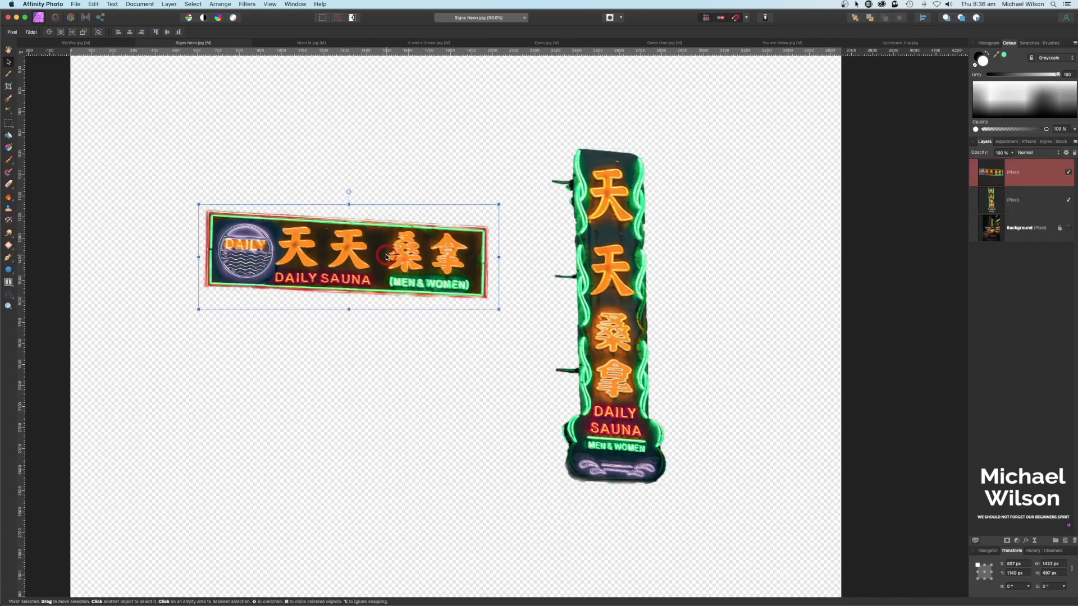
left_click(71, 44)
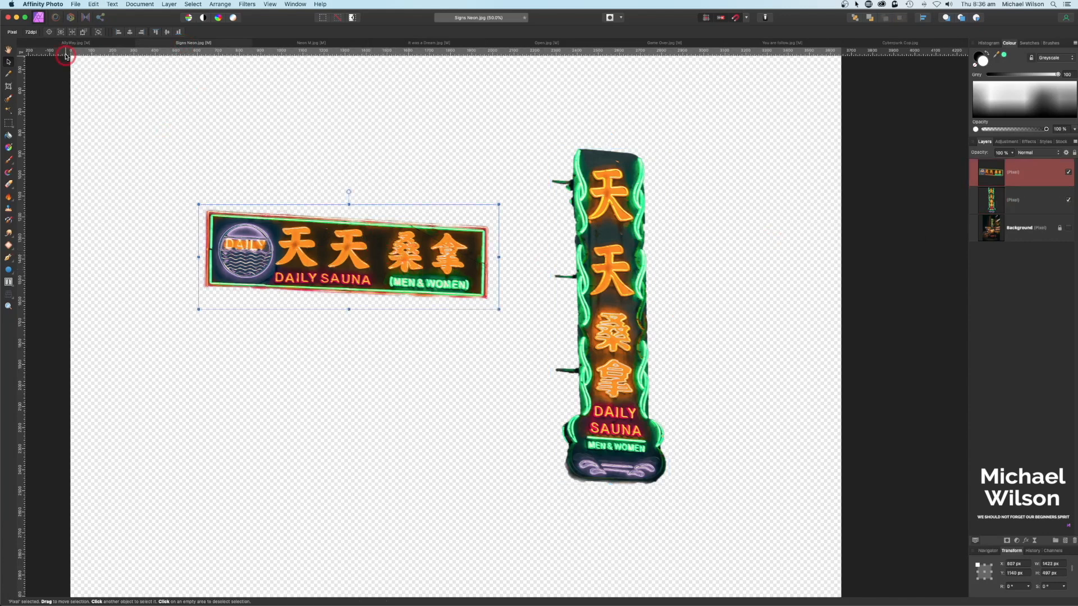
left_click(1023, 172)
key("super+v")
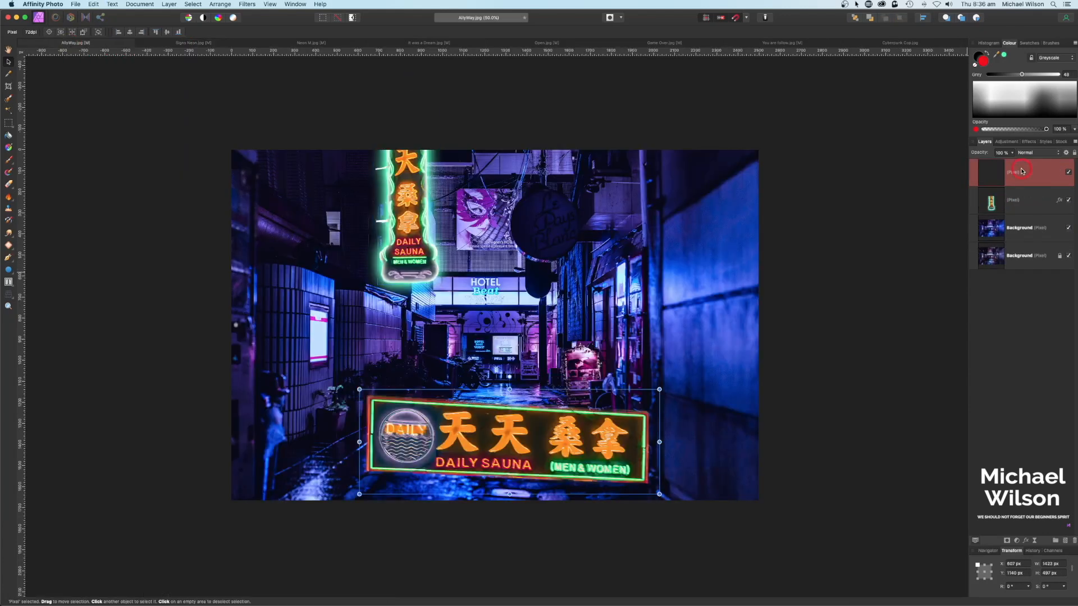
Step: Shrink and rotate the sign about -88° to stand upright above the hotel entrance
left_click_drag(629, 428, 623, 340)
left_click_drag(654, 302, 530, 345)
left_click_drag(442, 332, 484, 375)
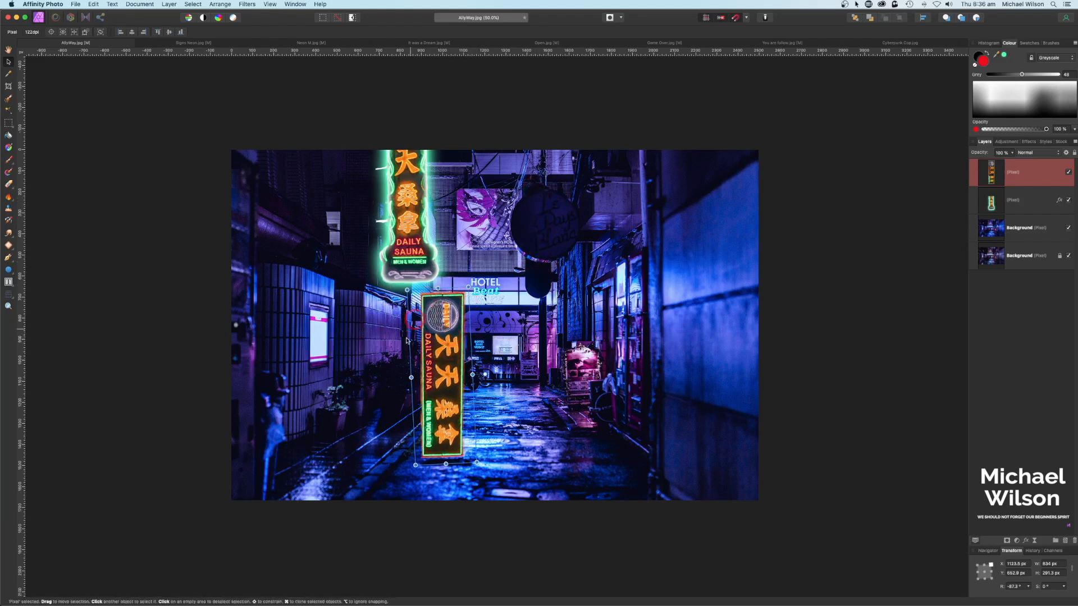
left_click_drag(485, 374, 556, 276)
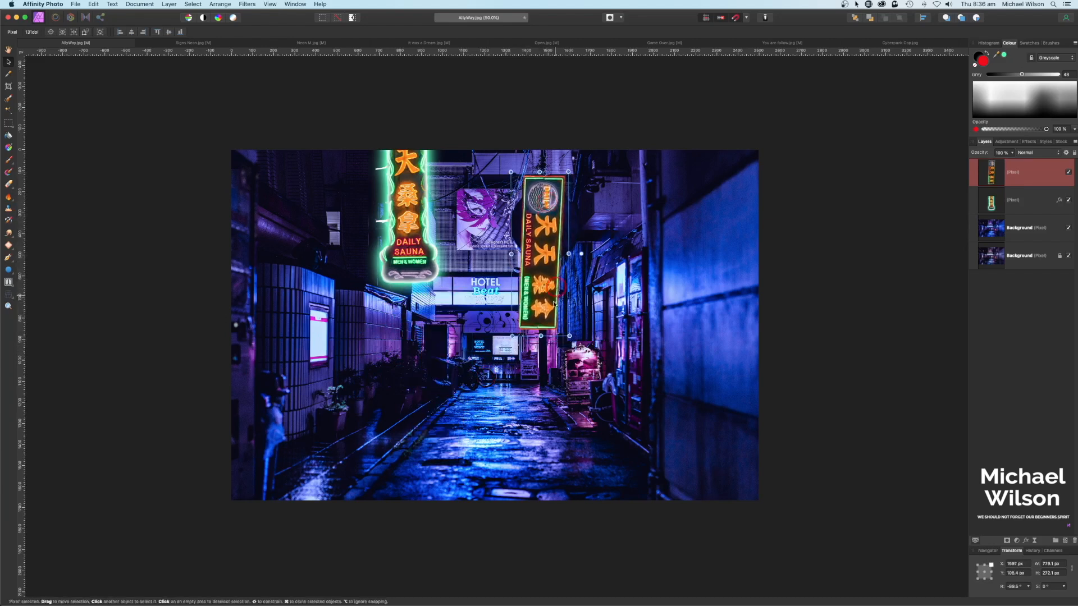
left_click_drag(564, 339, 557, 320)
left_click_drag(541, 242, 544, 241)
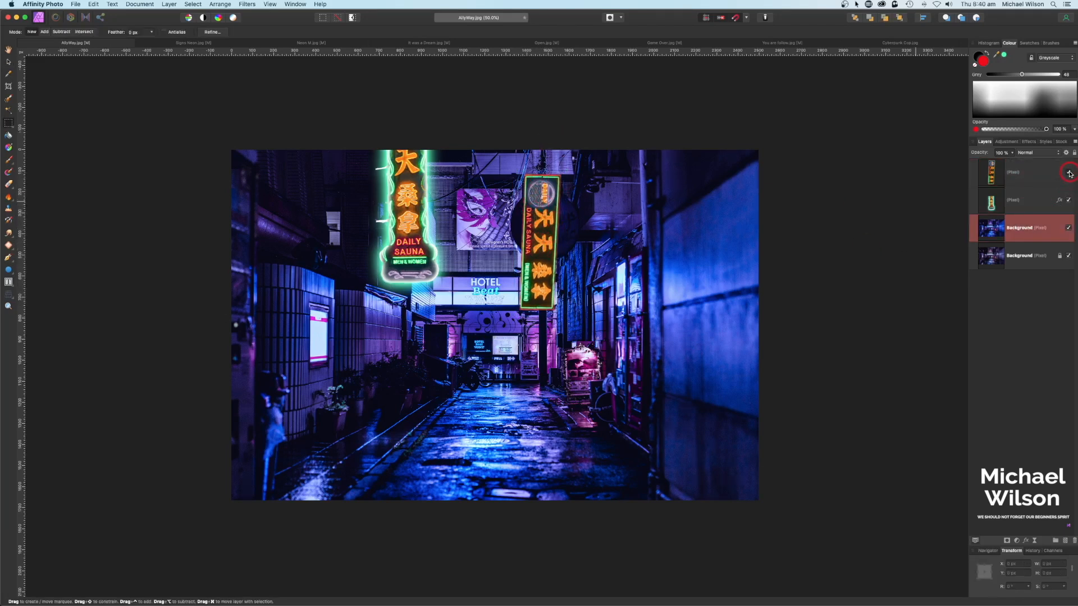
Step: Copy the round black sign area onto its own layer and stack it above the neon sign
left_click(1070, 173)
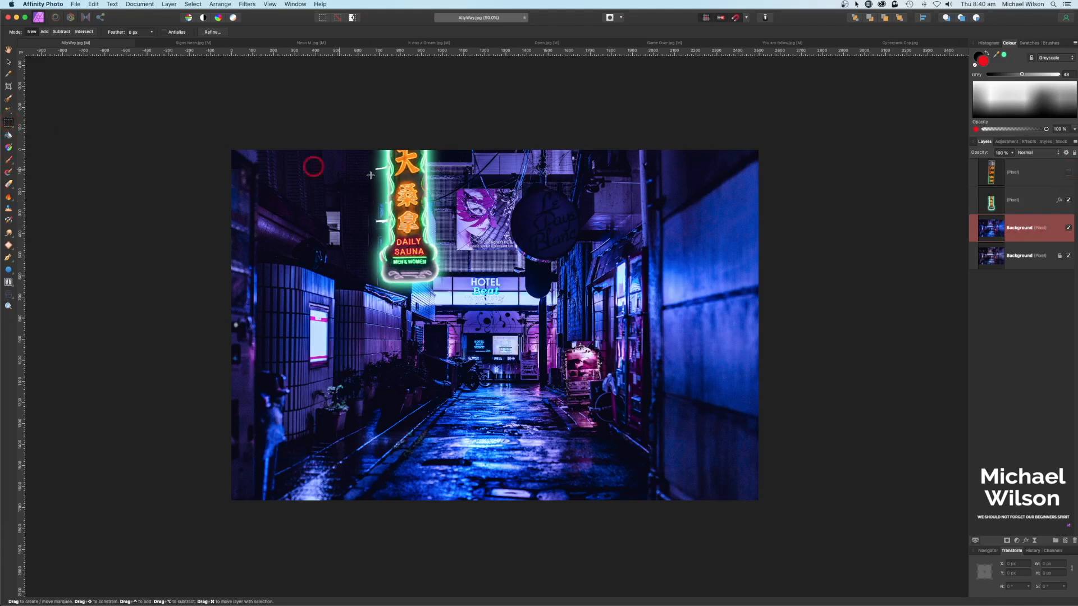
left_click_drag(507, 180, 587, 263)
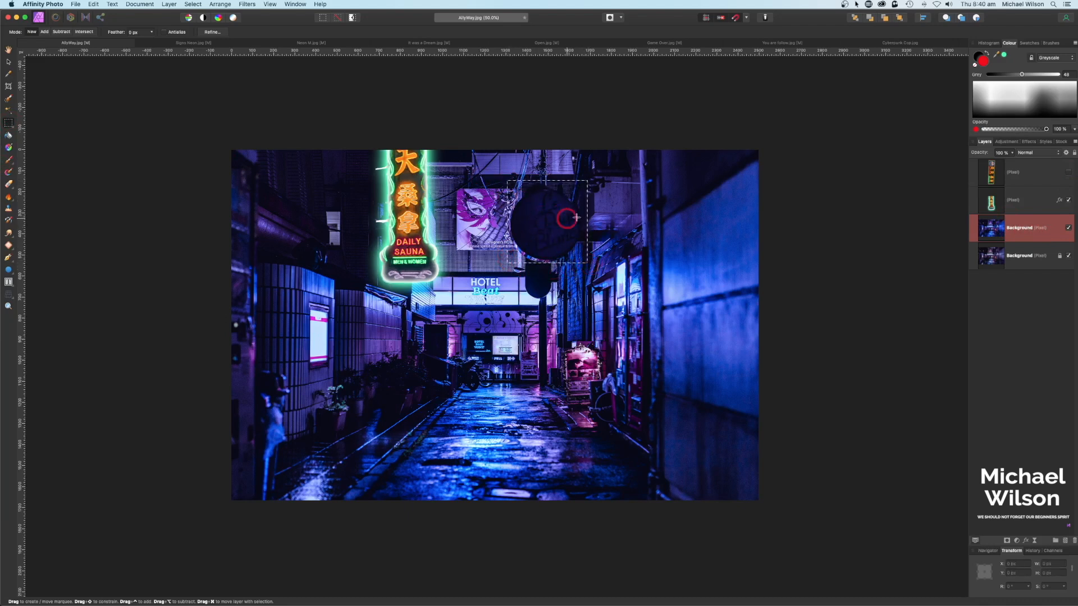
key("super+j")
left_click(1000, 230)
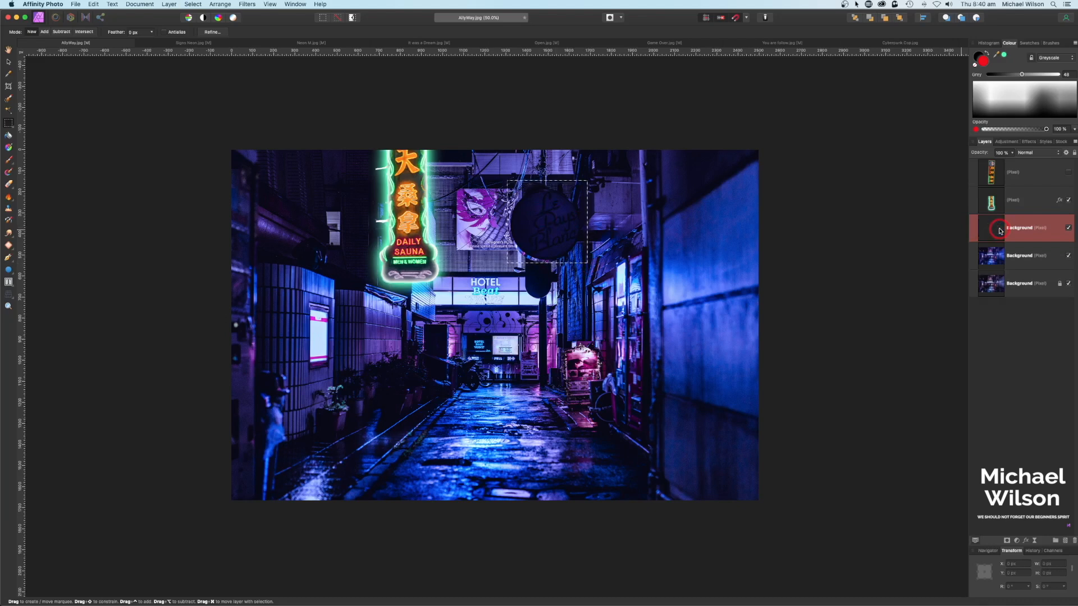
key("super+d")
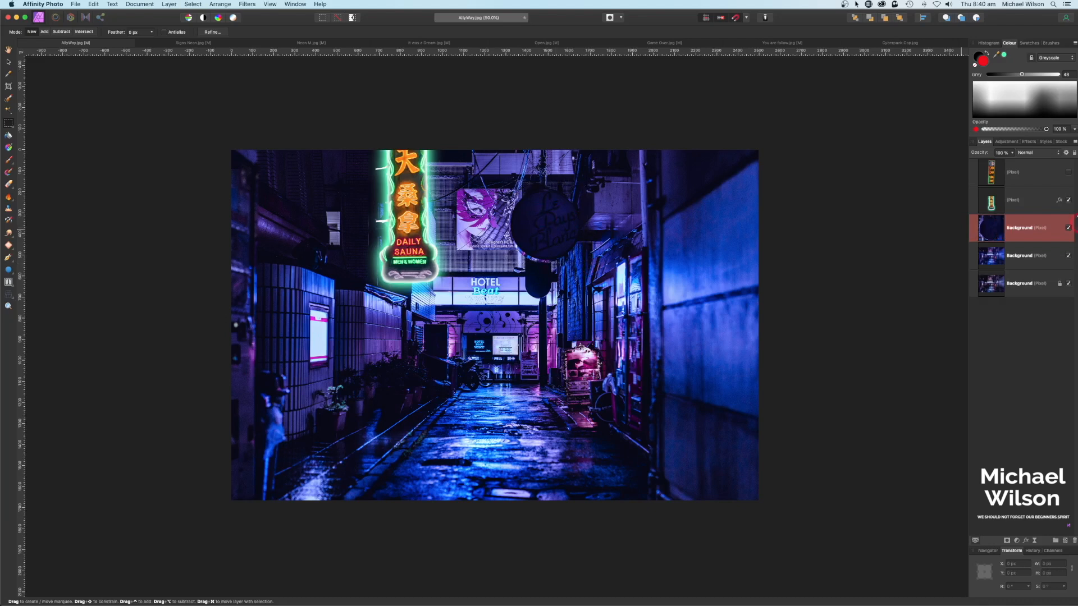
left_click(1069, 173)
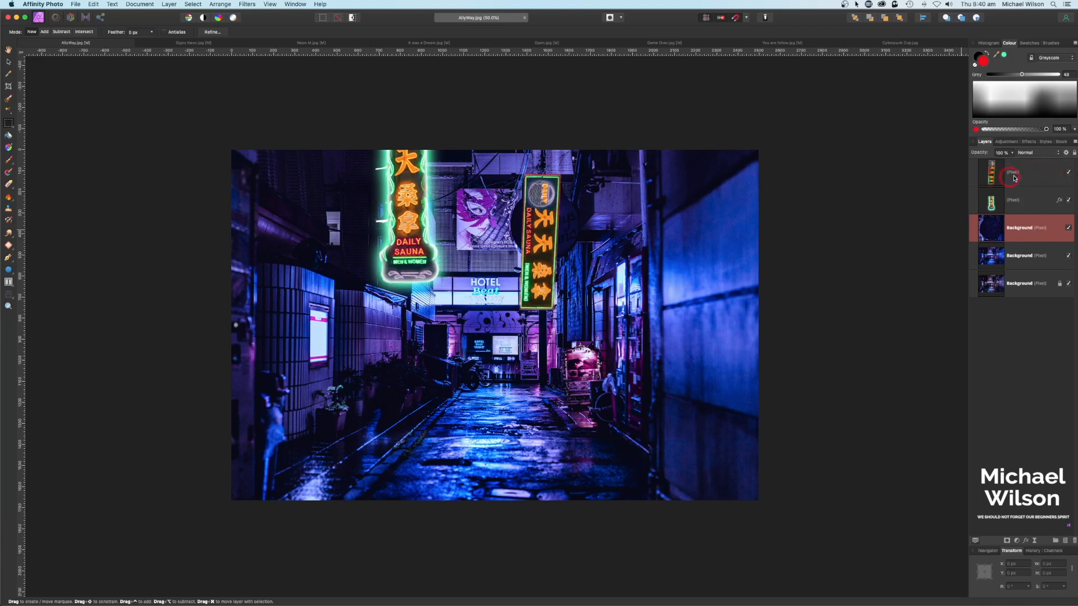
left_click_drag(1032, 227, 1025, 163)
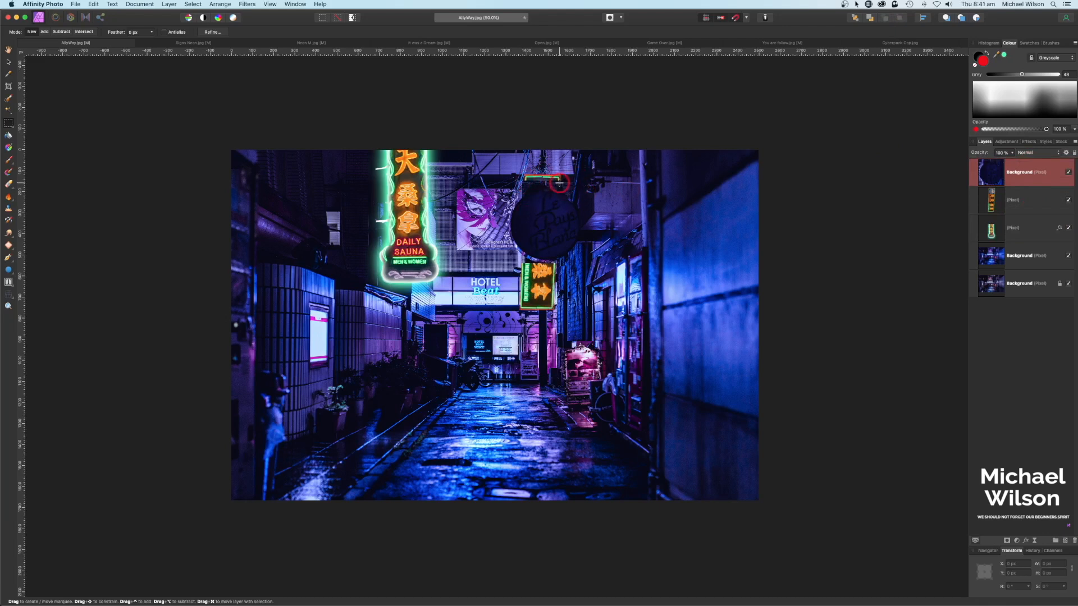
Step: Erase the patch's top edge and raise the neon sign so it peeks out around it
left_click(14, 181)
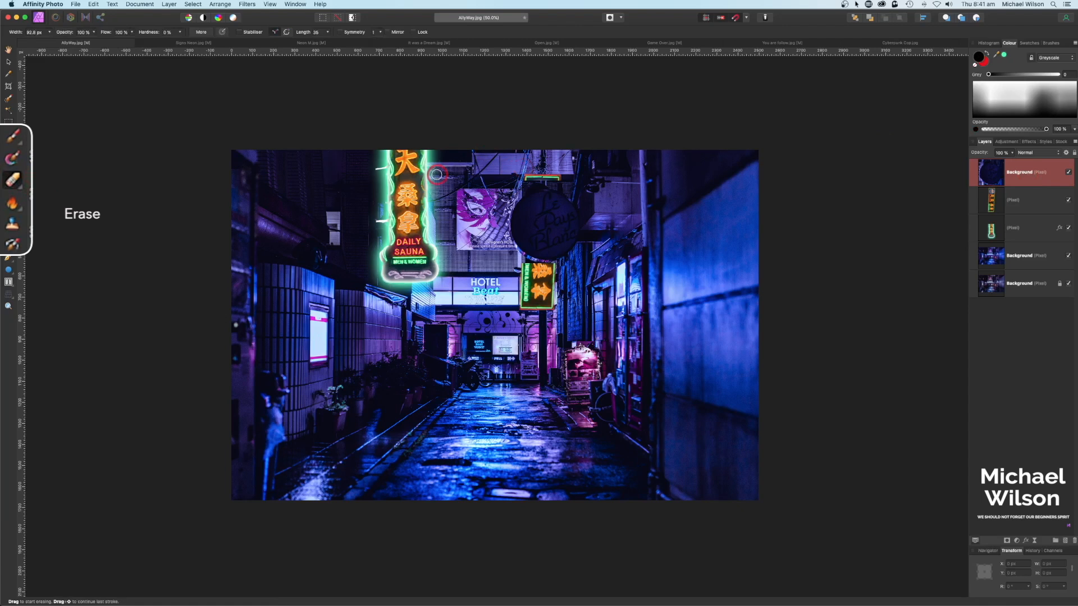
mouse_move(519, 188)
left_mouse_down()
mouse_move(576, 186)
mouse_move(518, 189)
mouse_move(573, 187)
left_mouse_up()
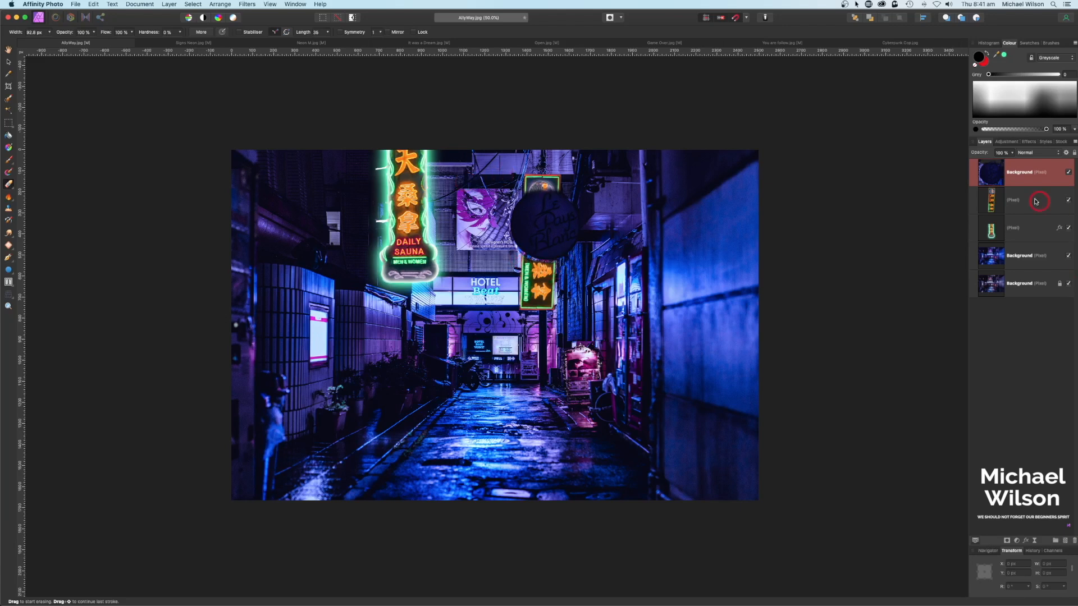
left_click(1009, 206)
key("v")
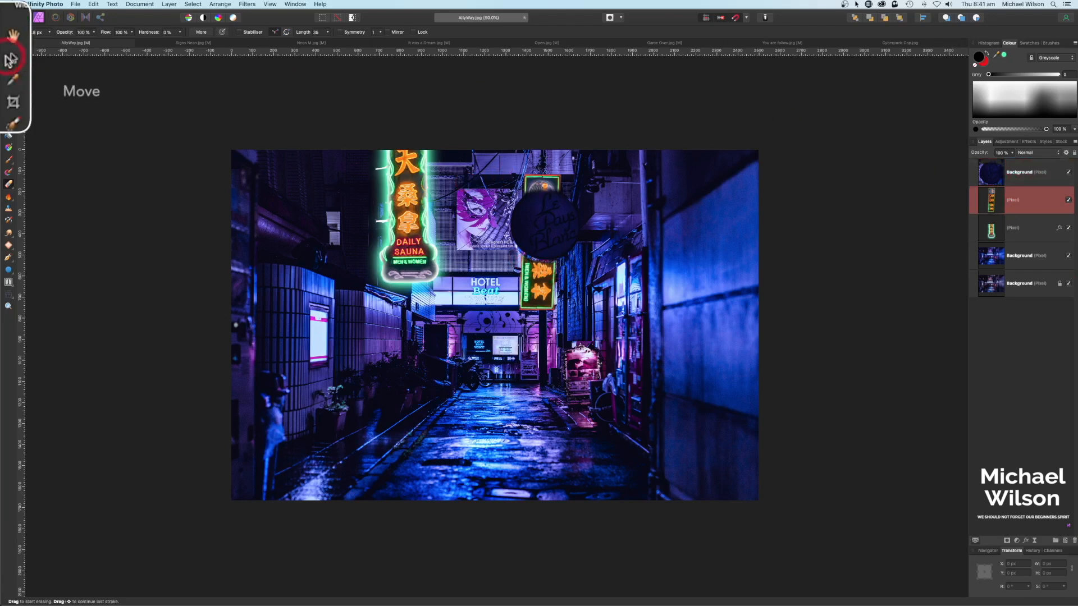
left_click_drag(548, 192, 548, 181)
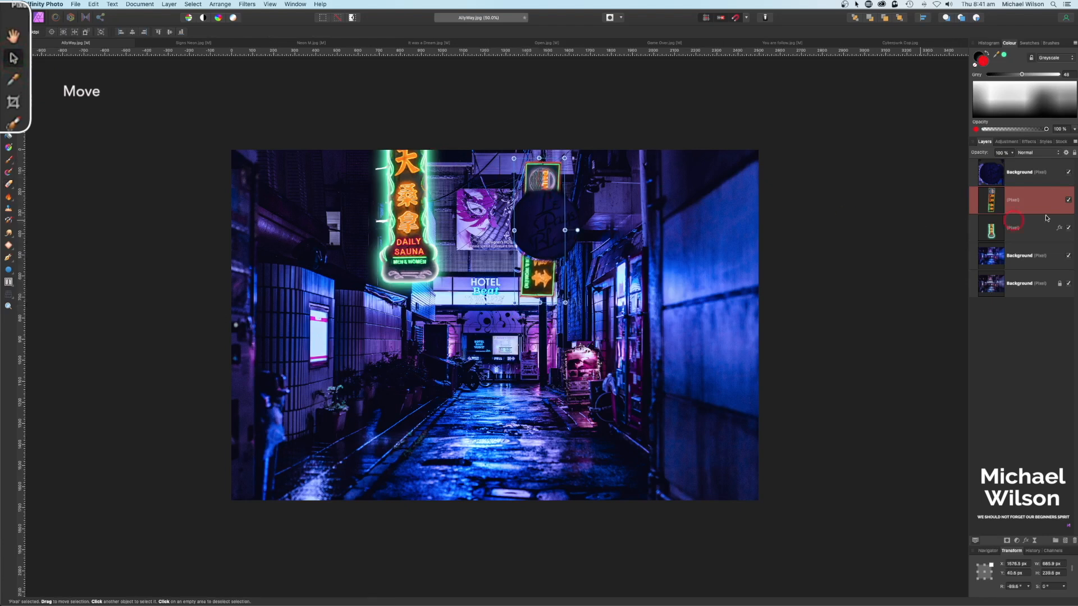
left_click(1028, 172)
left_click(1045, 354)
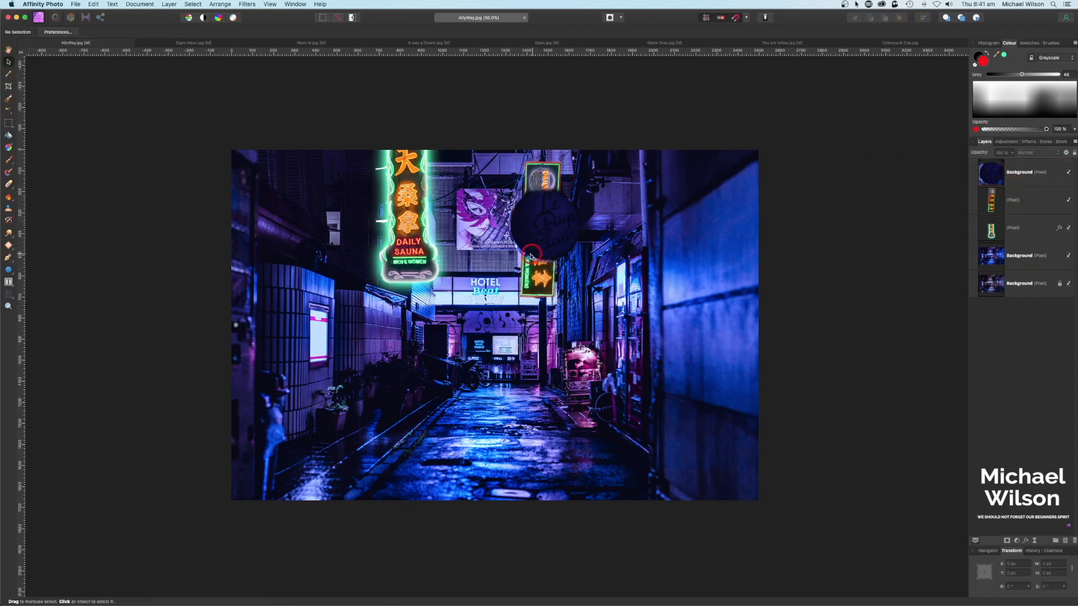
Step: Draw a red-filled circle over the round sign and nudge it slightly left
left_click(9, 264)
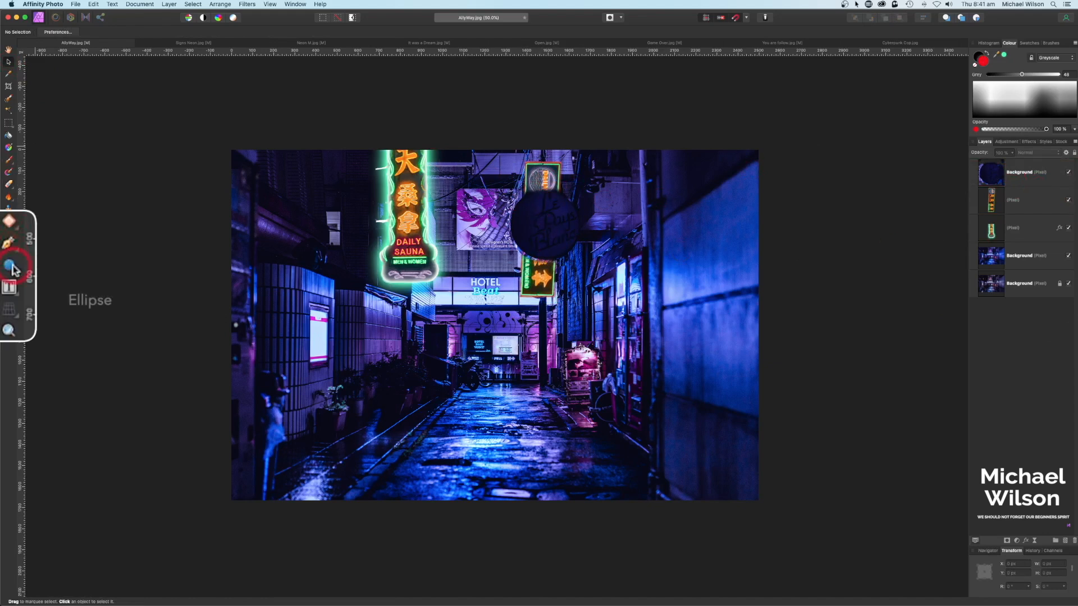
left_click(44, 32)
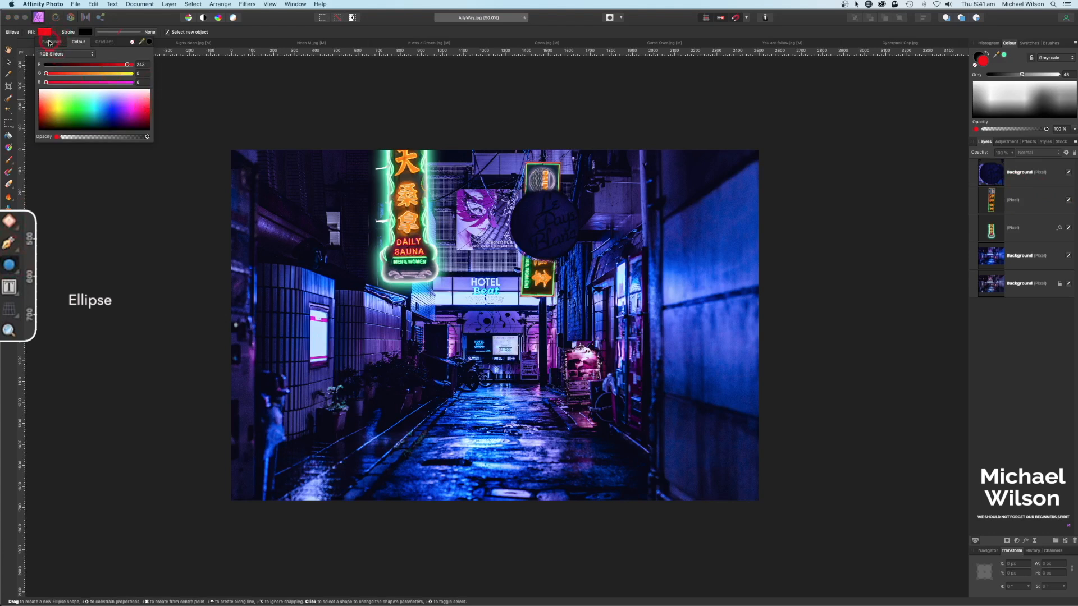
left_click(50, 42)
left_click(75, 43)
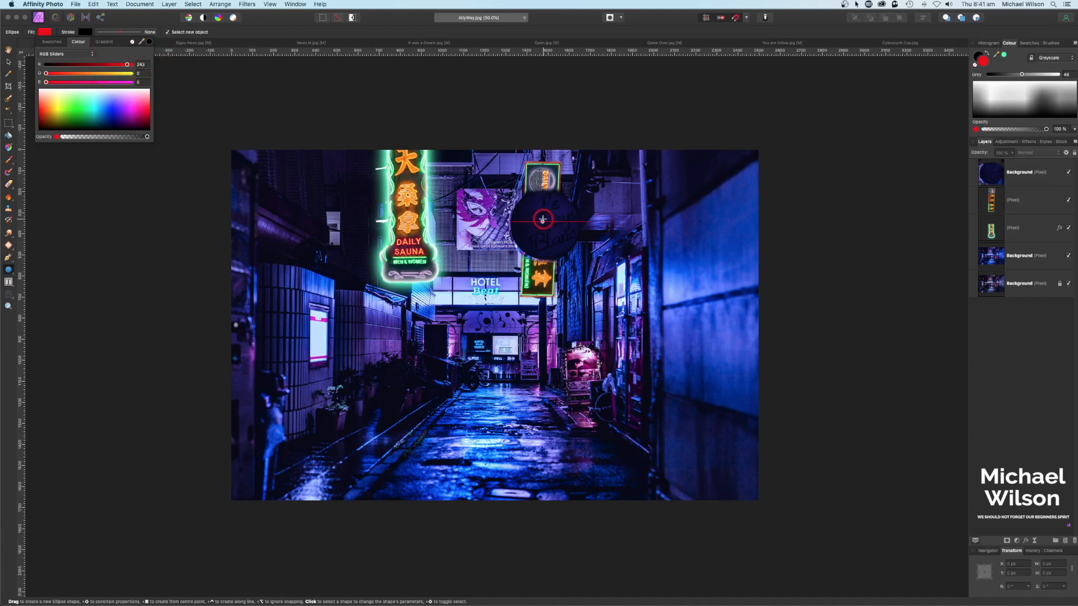
mouse_move(547, 221)
left_mouse_down()
mouse_move(610, 289)
mouse_move(555, 222)
left_mouse_up()
key("v")
key("Left")
key("Left")
key("Left")
key("Left")
key("Left")
key("Left")
key("Left")
key("Left")
key("Left")
key("Left")
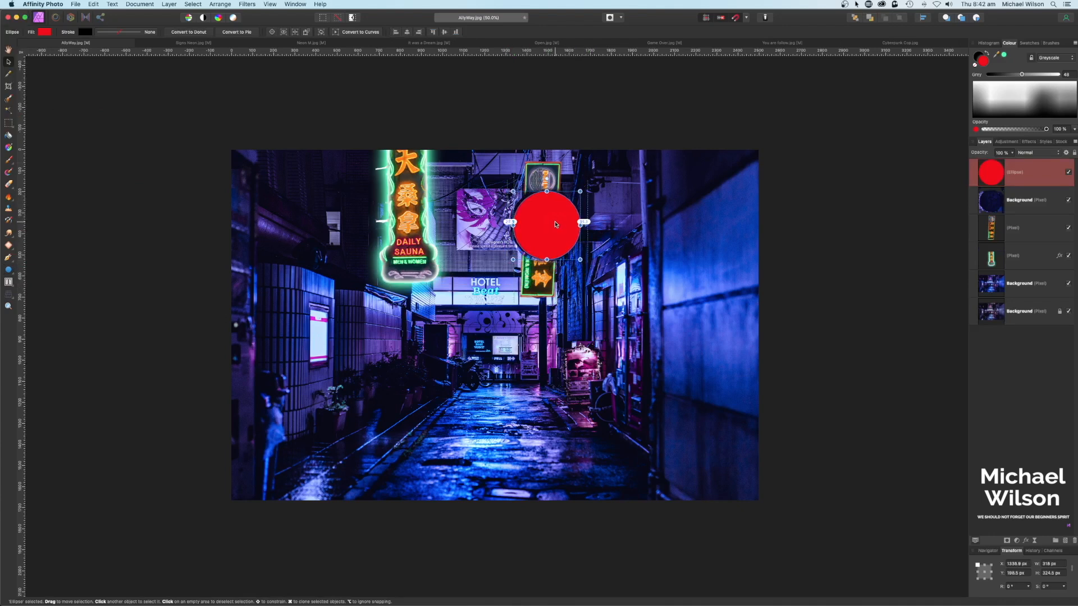
key("Left")
key("Left")
key("Left")
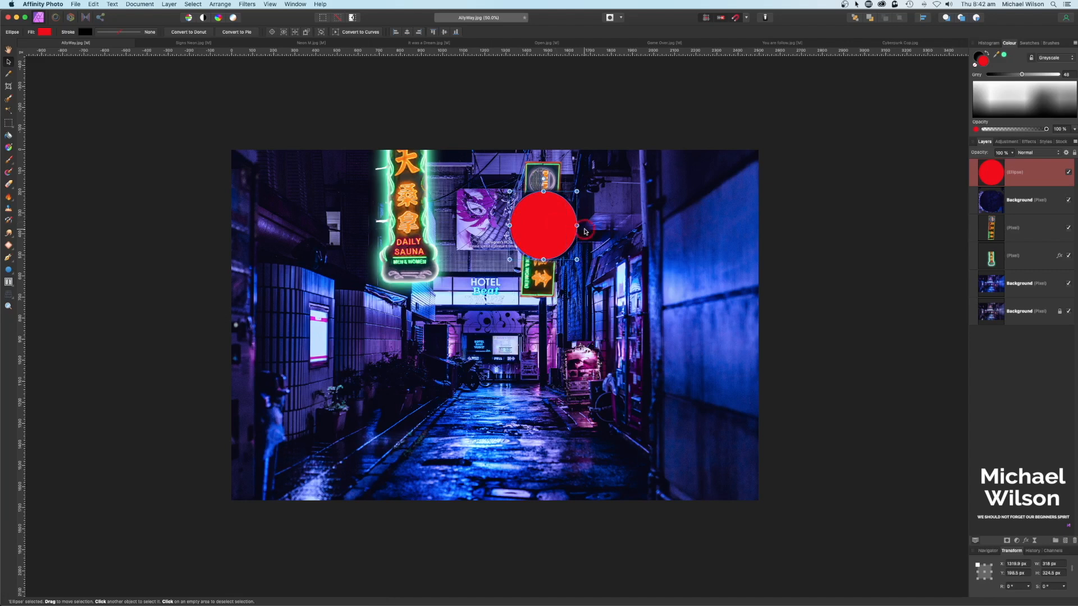
Step: Soften the red circle with a live Gaussian Blur, then switch to the Neon M image
left_click(1035, 541)
left_click(1029, 545)
left_click_drag(826, 565, 874, 566)
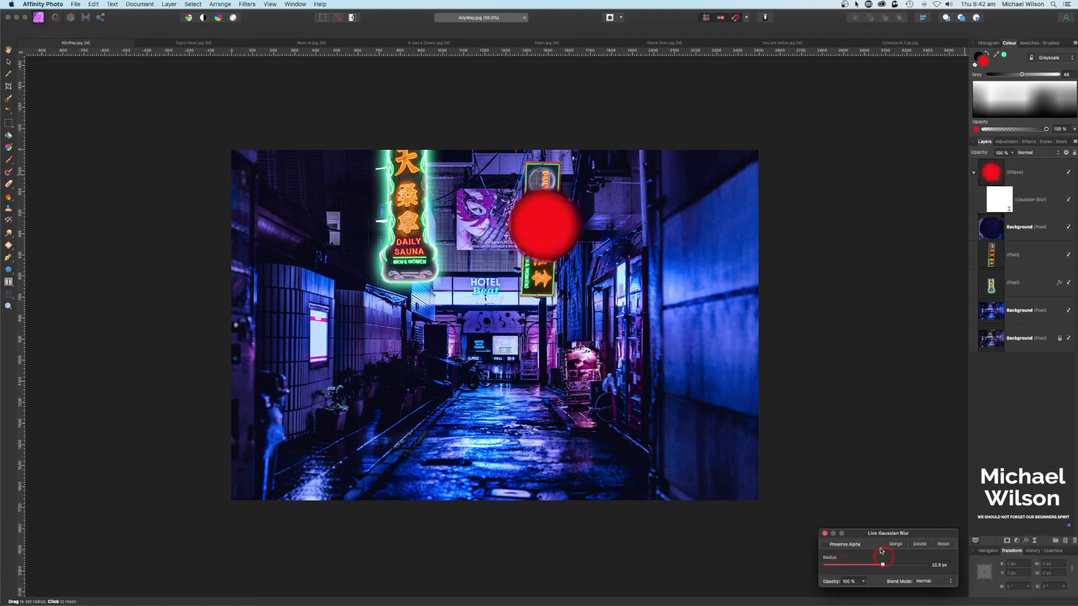
left_click(826, 534)
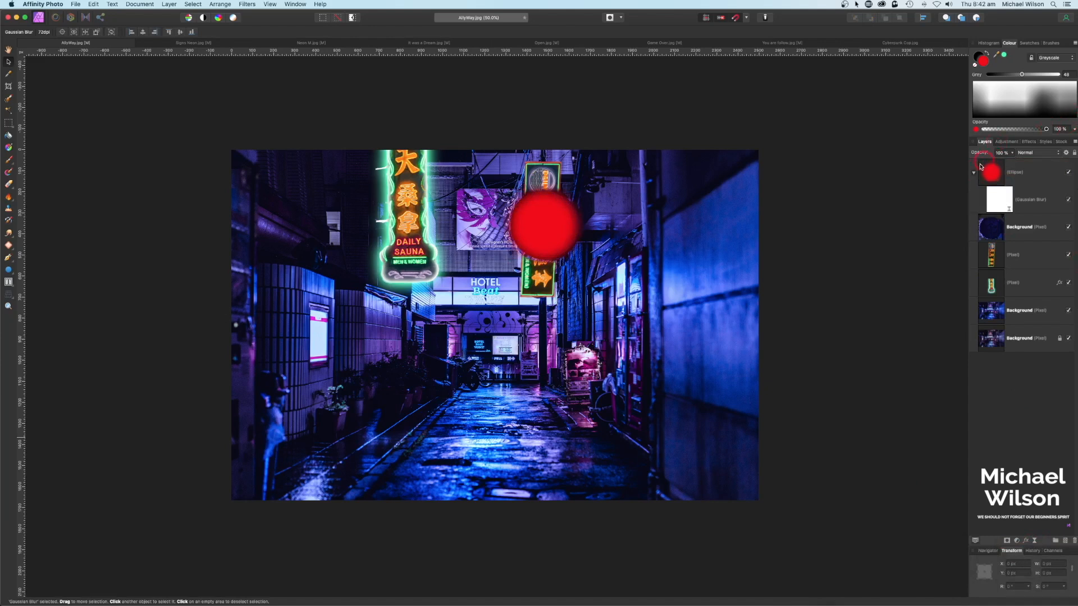
left_click(974, 174)
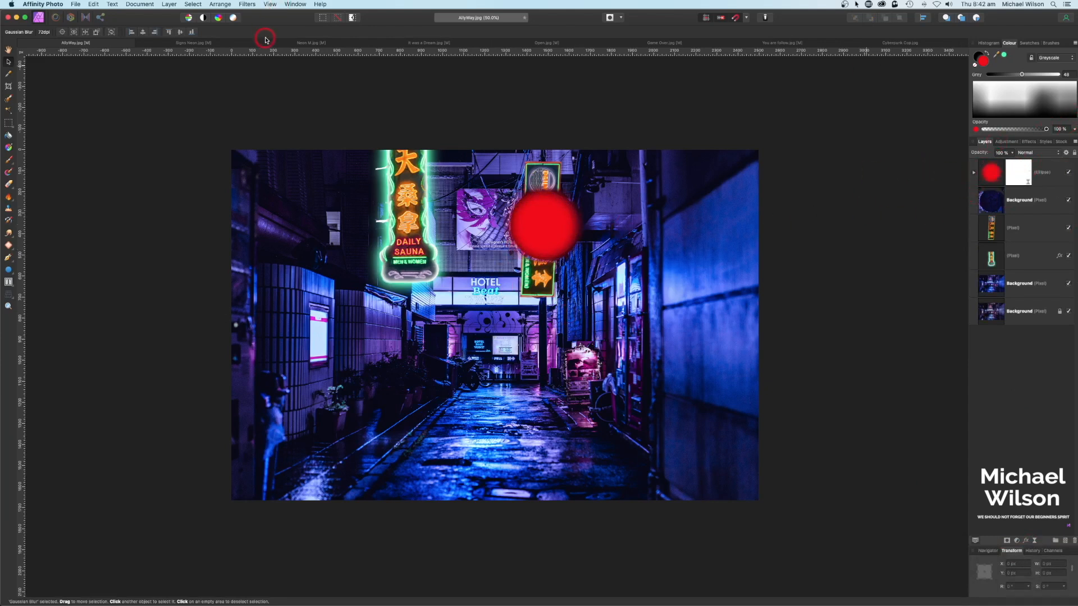
left_click(309, 43)
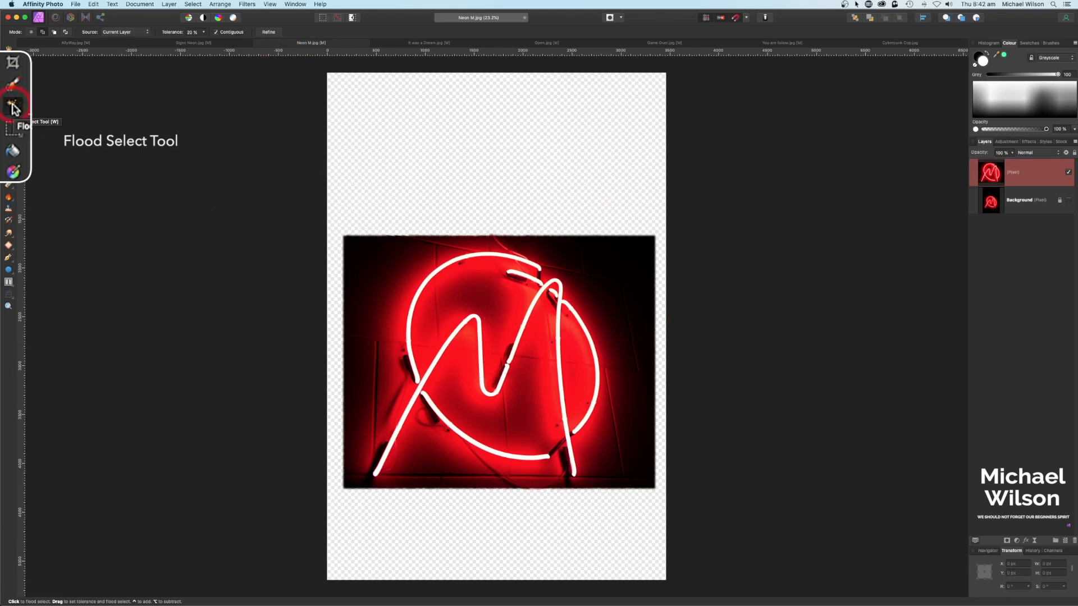
Step: Flood-select the white M tubes at 15% tolerance, copy them, and return to the alley photo
left_click_drag(172, 32, 169, 33)
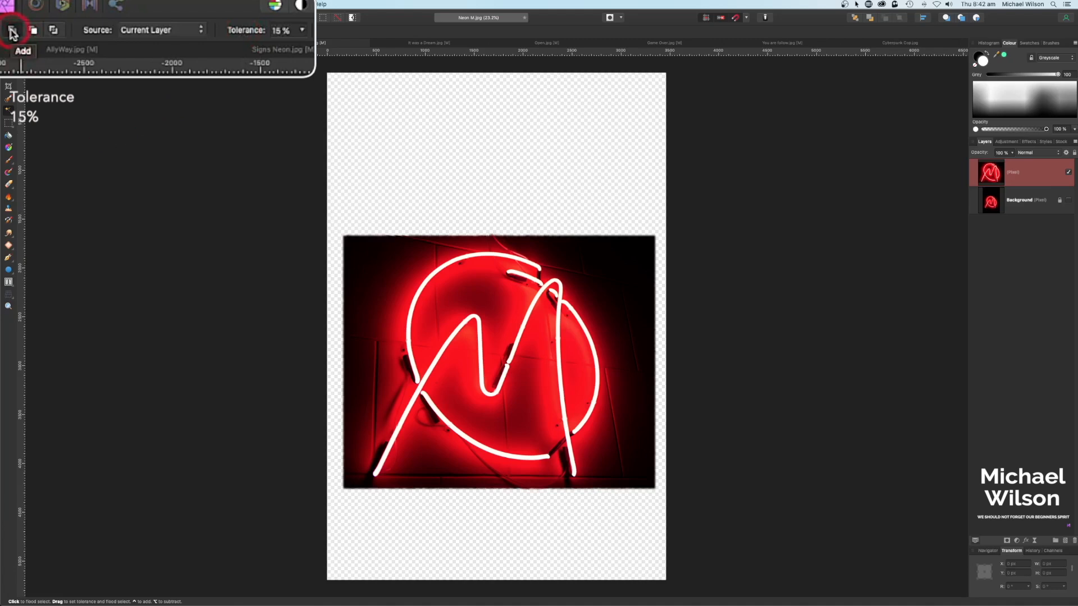
scroll(226, 237, "left", 1)
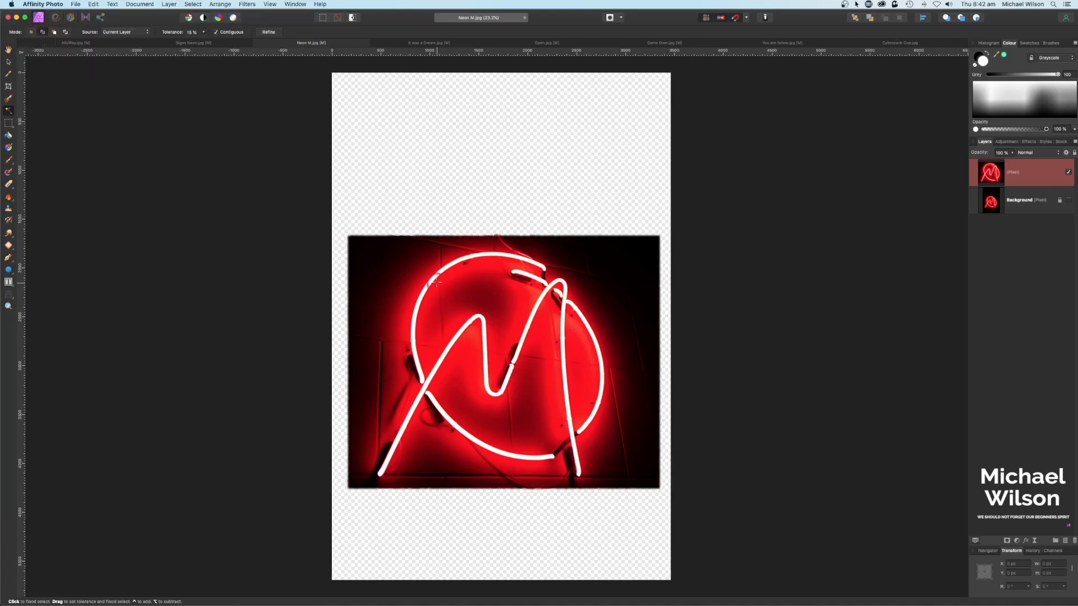
scroll(444, 264, "right", 1)
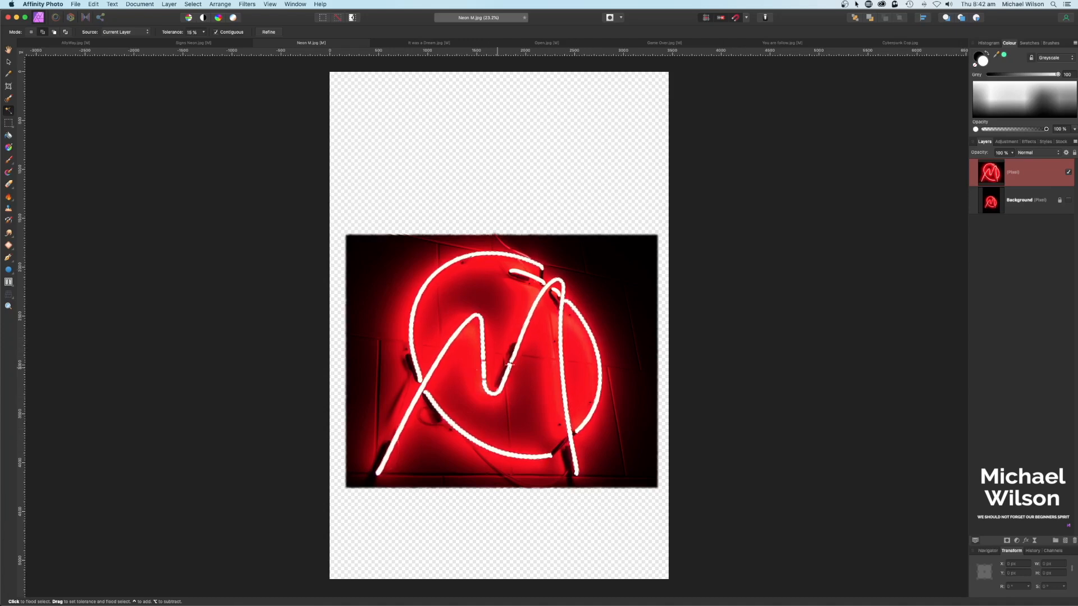
key("super+c")
left_click(349, 211)
left_click(74, 43)
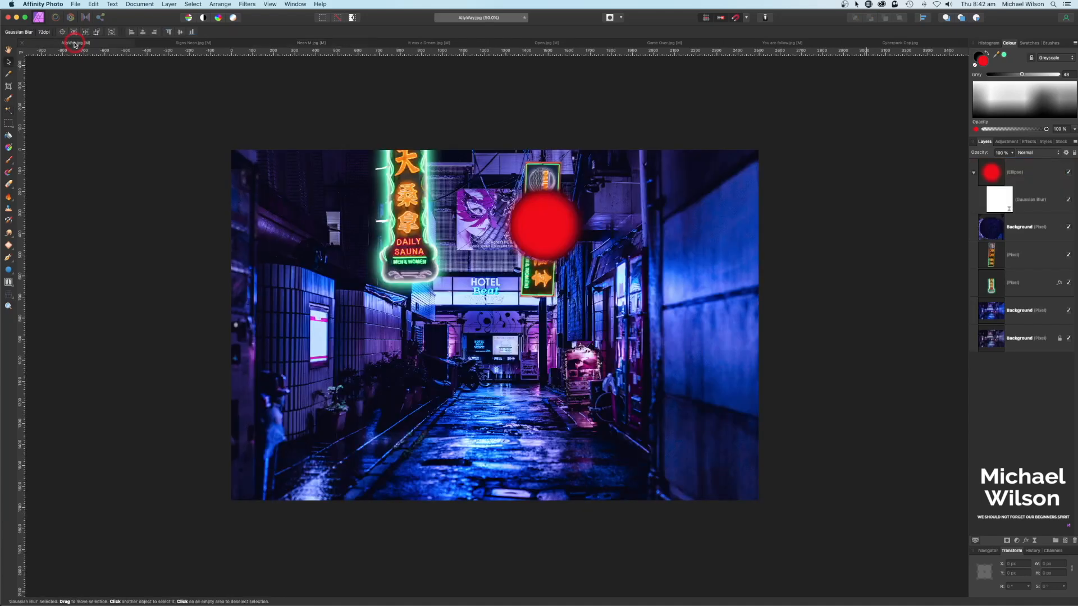
Step: Nest the Gaussian Blur inside the circle, paste the neon M, and shrink it over the circle
left_click_drag(972, 172, 997, 172)
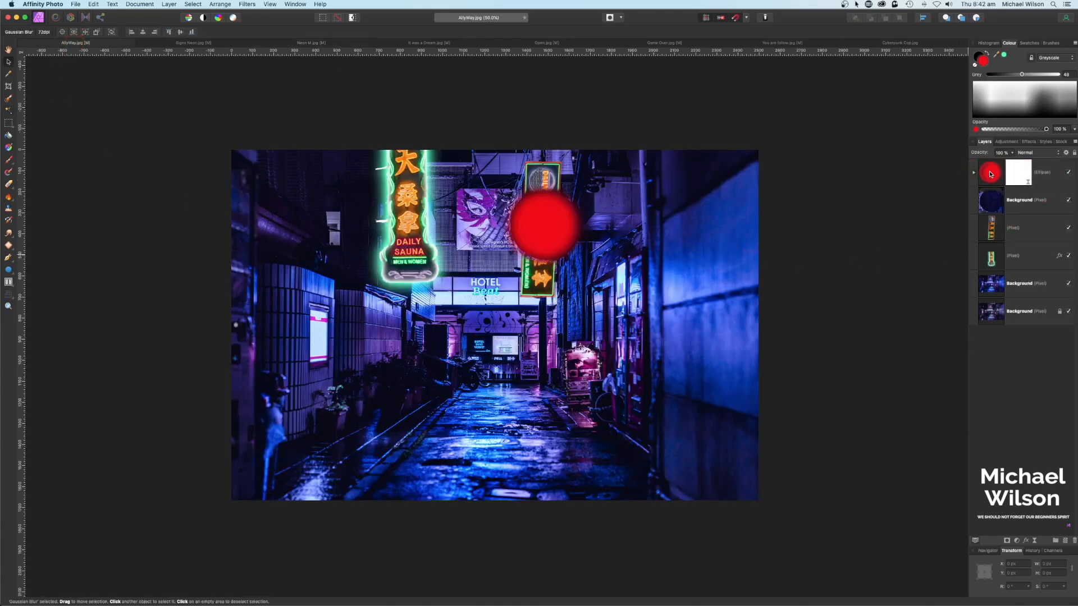
left_click(1002, 169)
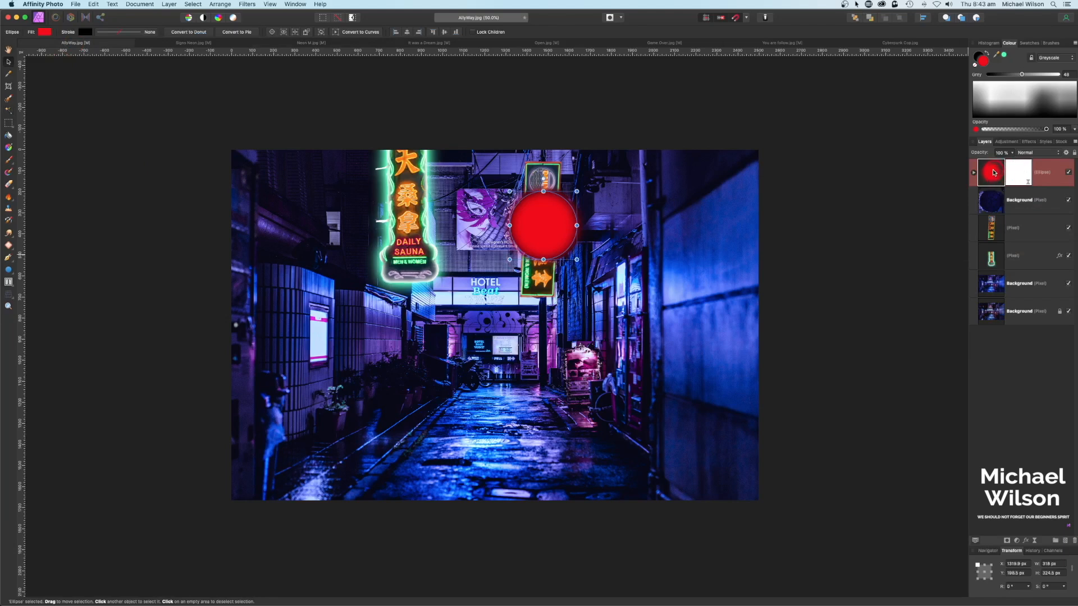
key("super+v")
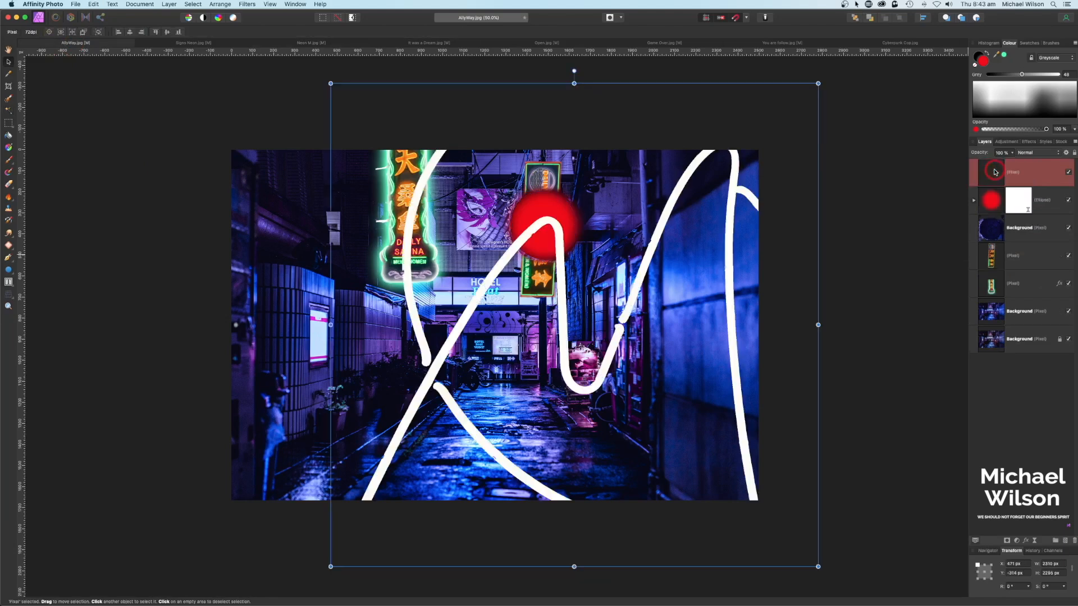
key("v")
mouse_move(331, 84)
left_mouse_down()
mouse_move(378, 113)
mouse_move(711, 421)
mouse_move(547, 193)
left_mouse_up()
mouse_move(631, 190)
left_mouse_down()
mouse_move(583, 238)
mouse_move(559, 214)
left_mouse_up()
Step: Perspective-warp the M strokes' corners to fit the sign and apply the warp
left_click(9, 294)
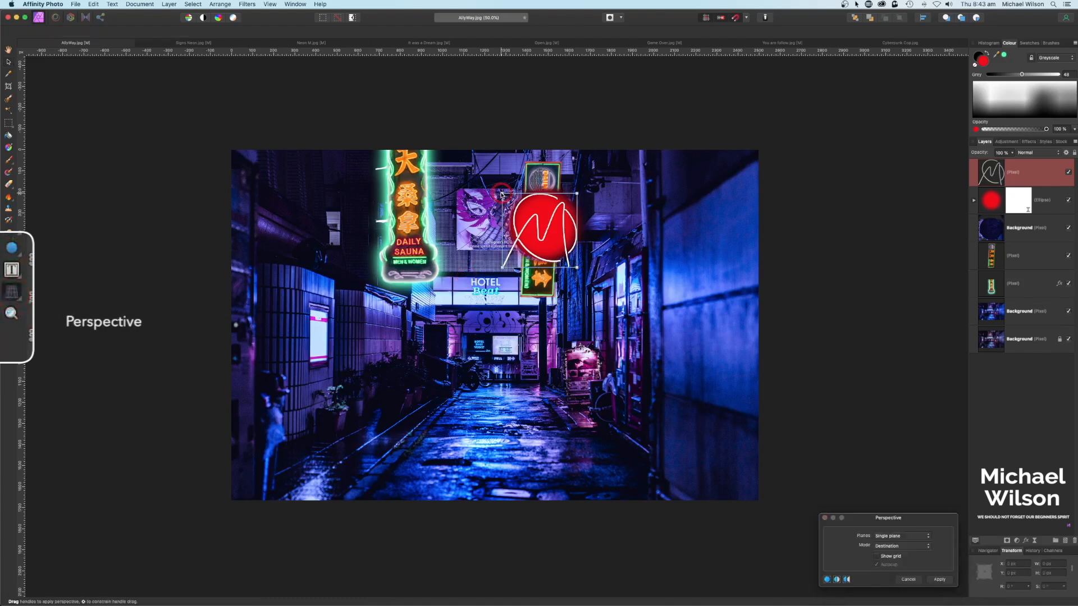
left_click_drag(505, 267, 497, 272)
left_click_drag(576, 268, 572, 263)
left_click_drag(580, 193, 582, 193)
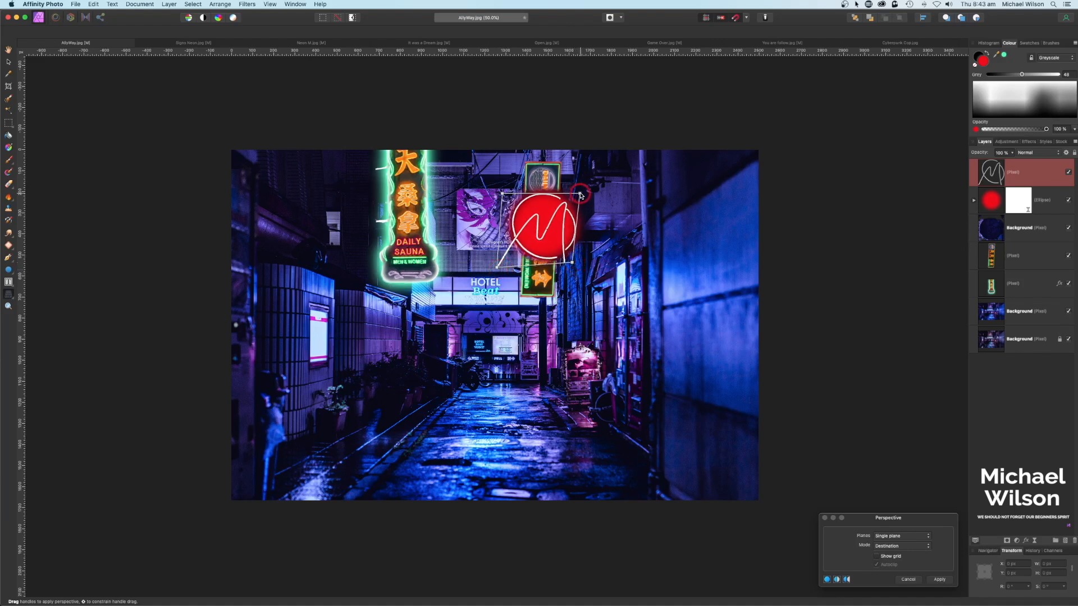
left_click(945, 580)
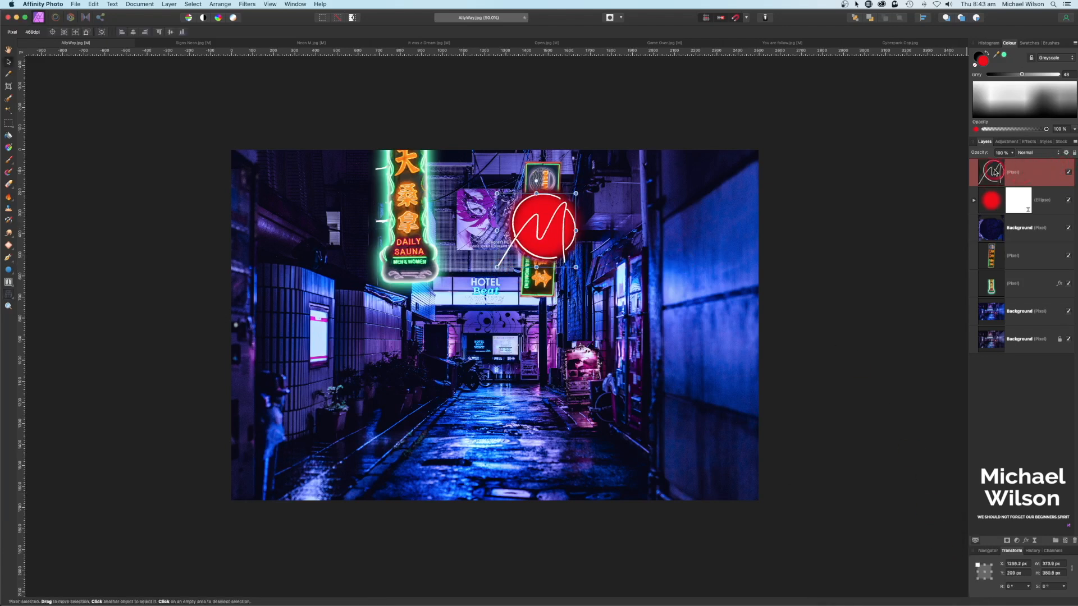
Step: Turn on an outer glow for the neon M, widen it to about 100 px, and close effects
left_click(1027, 542)
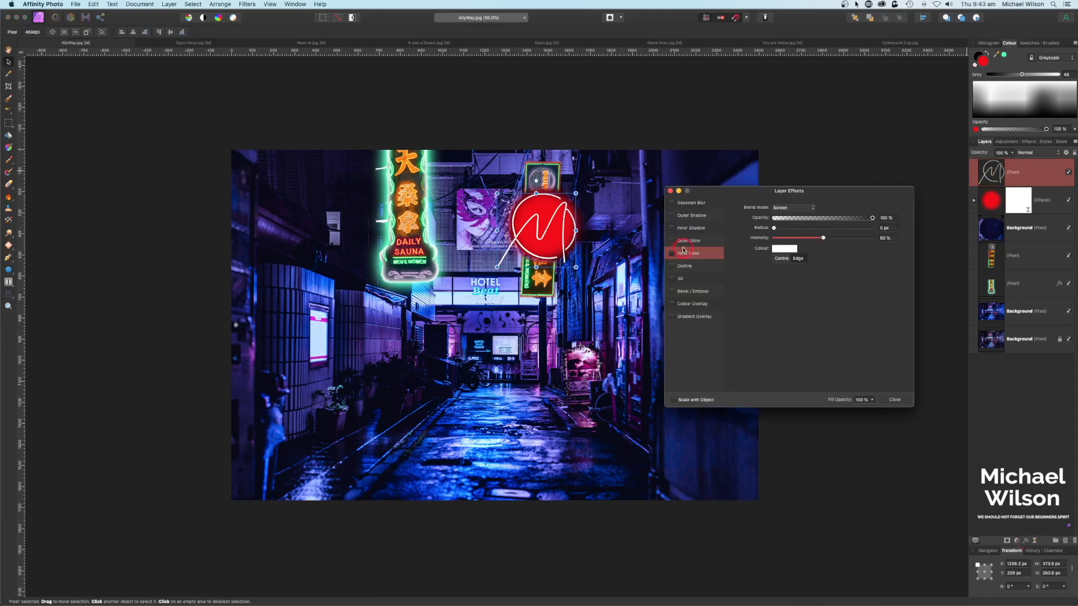
left_click(683, 243)
left_click(673, 241)
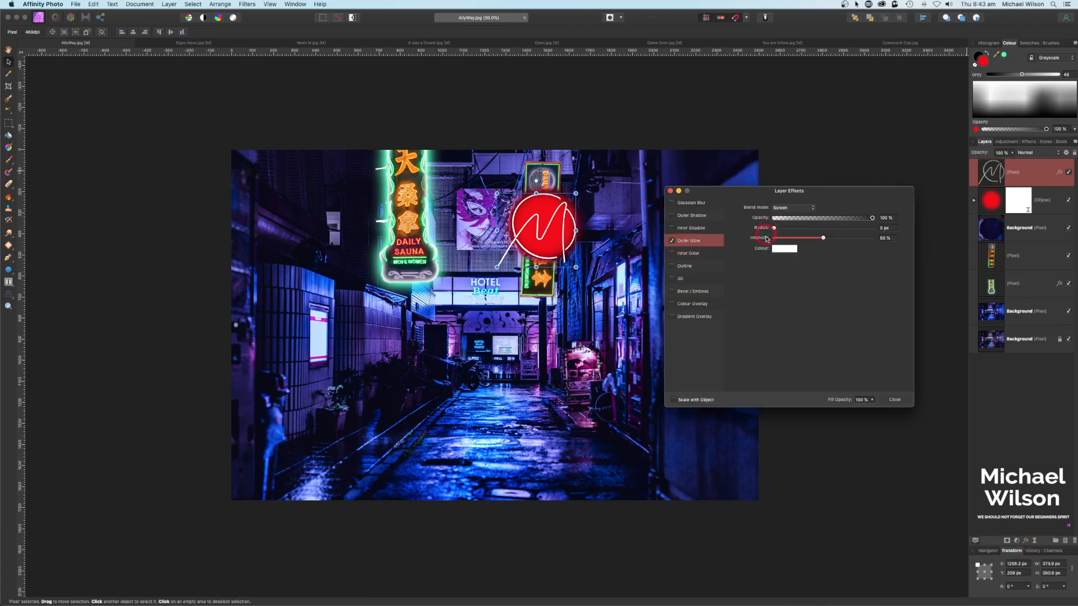
left_click_drag(775, 229, 874, 232)
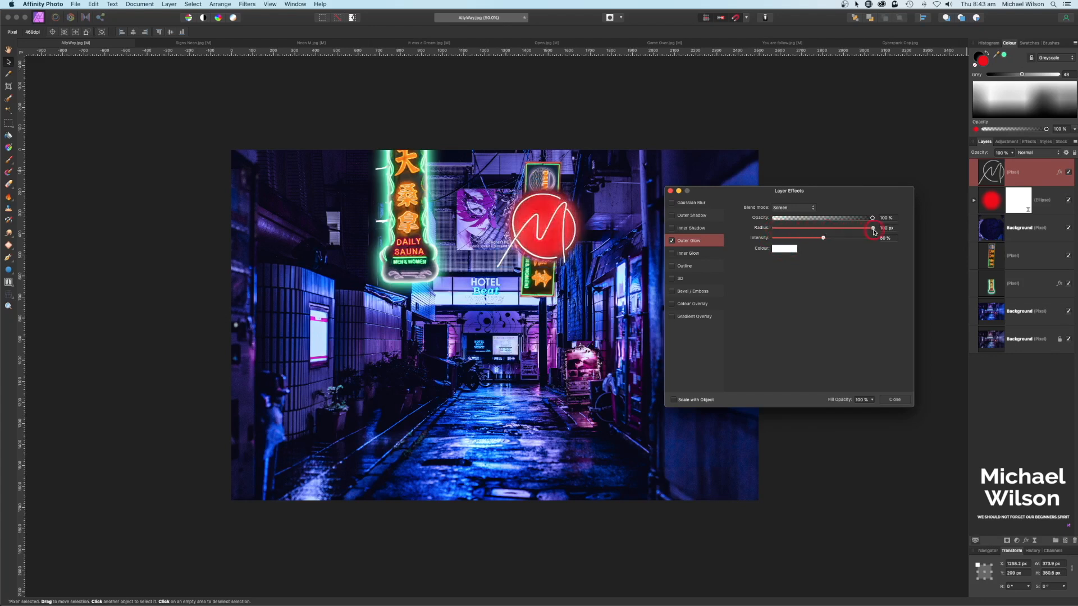
left_click(670, 192)
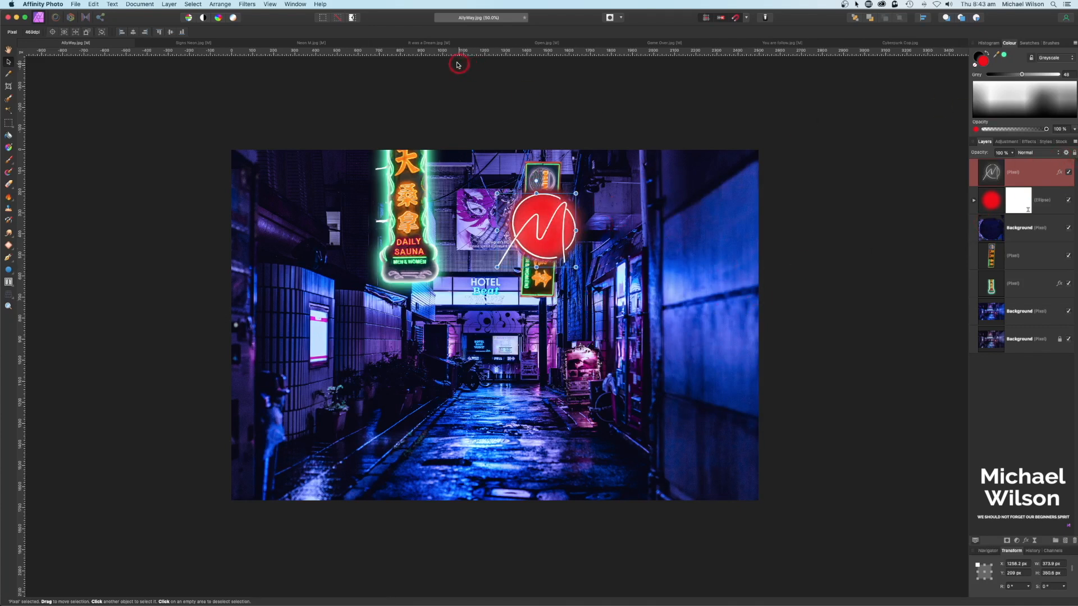
Step: Copy the neon sign from It was a Dream, paste it into AllyWay, and set it to Screen blending
left_click(412, 44)
key("m")
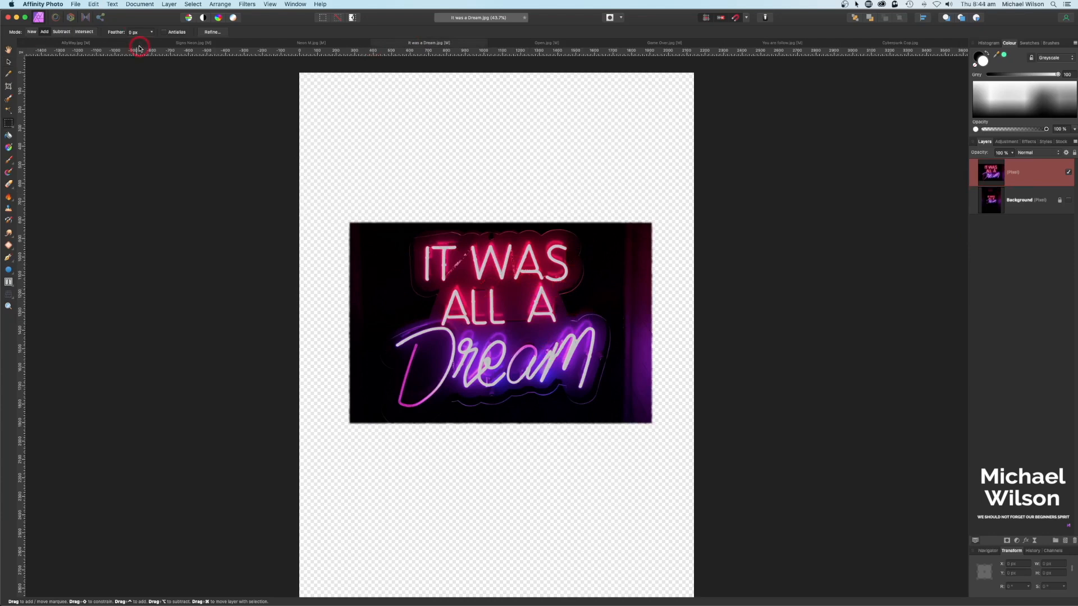
left_click(78, 44)
key("v")
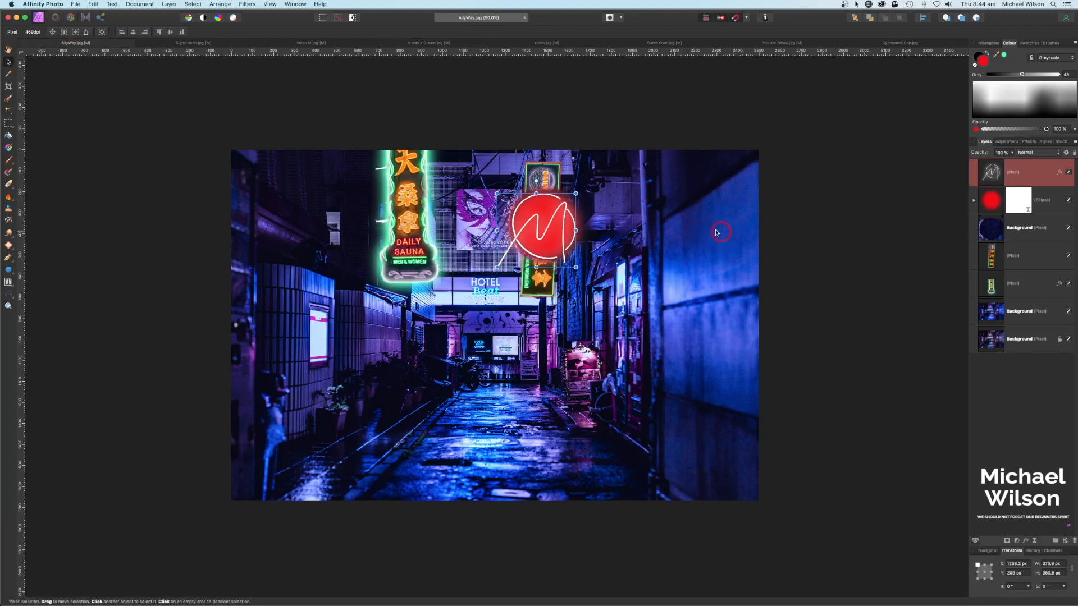
key("super+v")
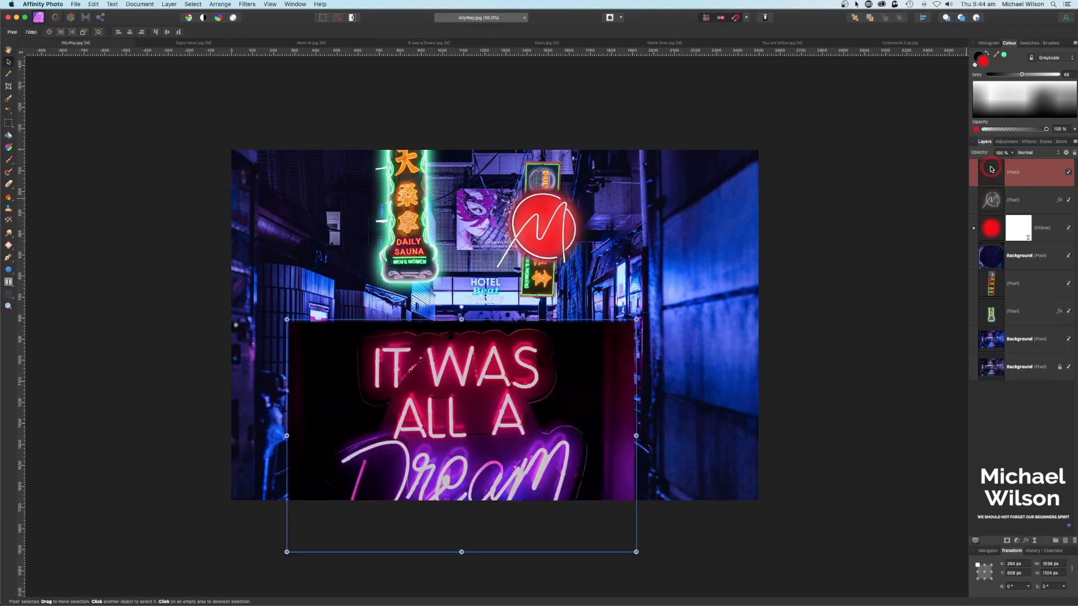
left_click_drag(601, 389, 655, 308)
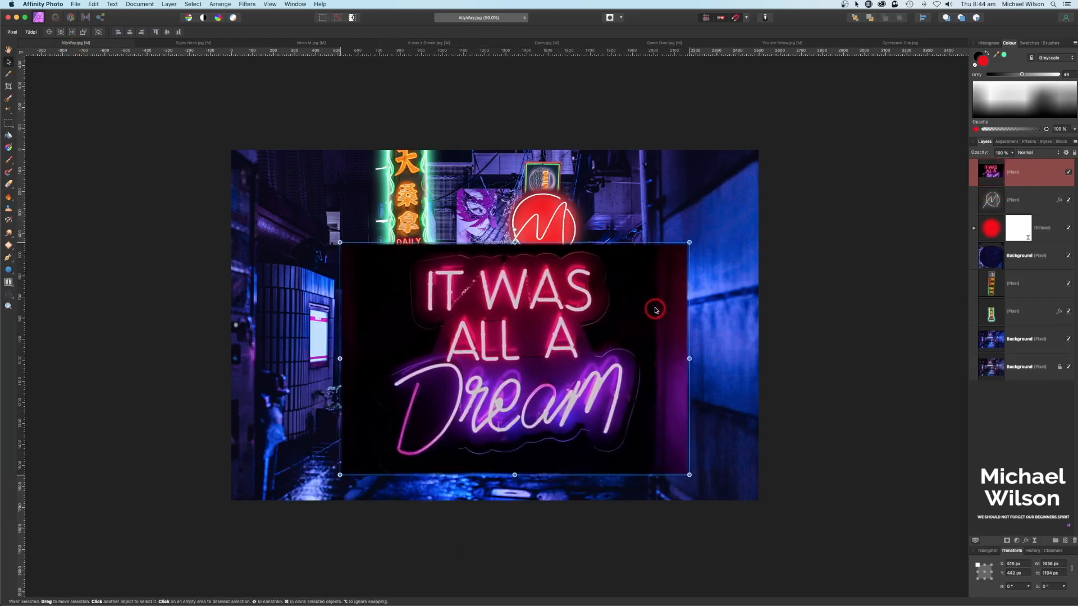
left_click(1031, 152)
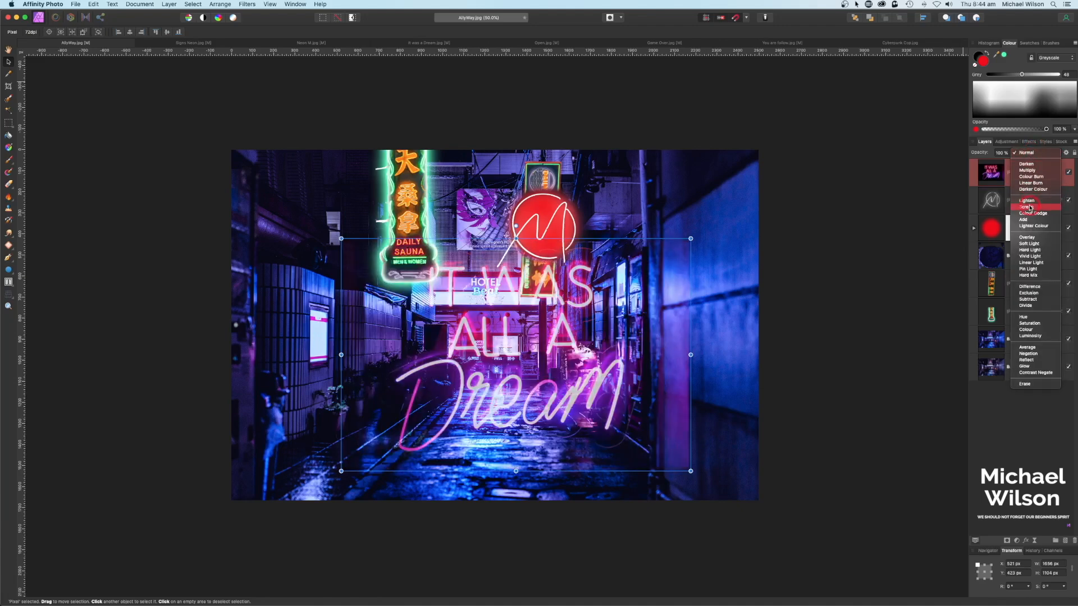
left_click(1029, 207)
Step: Perspective-warp the Dream sign so its corners fit the alley's right wall, and apply
left_click(9, 294)
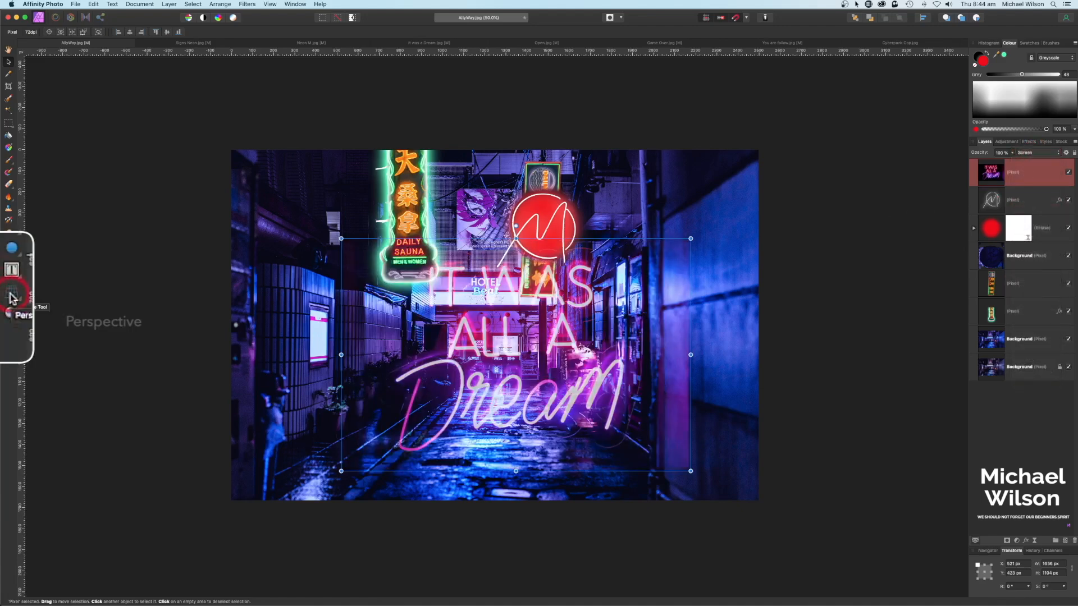
left_click_drag(691, 241, 758, 165)
left_click_drag(340, 247, 664, 226)
left_click_drag(691, 471, 760, 289)
left_click_drag(342, 472, 666, 309)
left_click_drag(759, 164, 759, 163)
left_click_drag(760, 288, 759, 286)
left_click(941, 580)
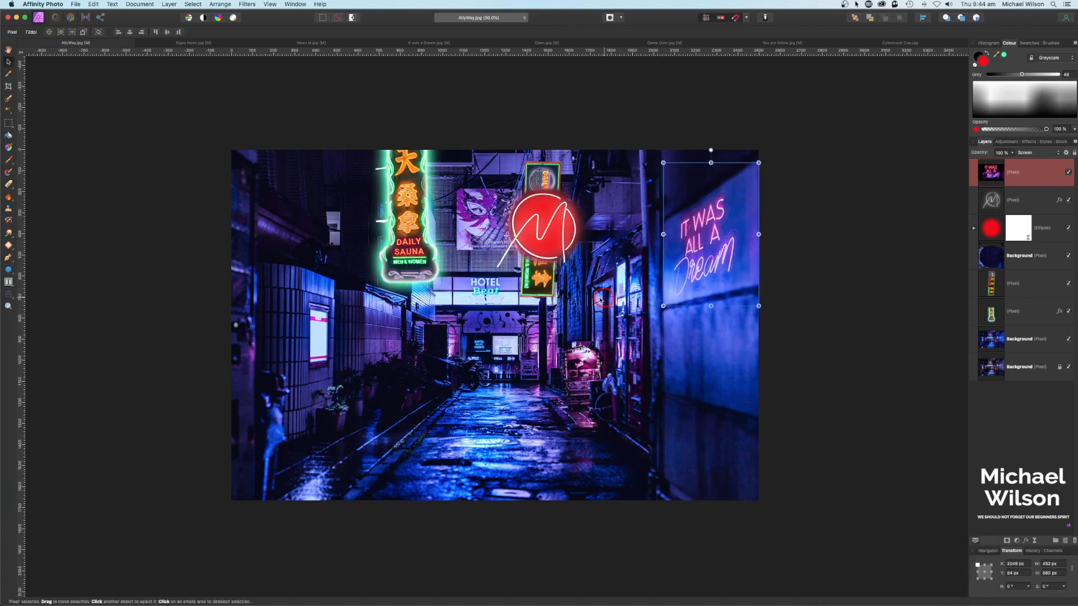
Step: Open the layer effects for the warped Dream sign layer
left_click(1035, 165)
left_click(1027, 541)
left_click_drag(838, 195, 454, 261)
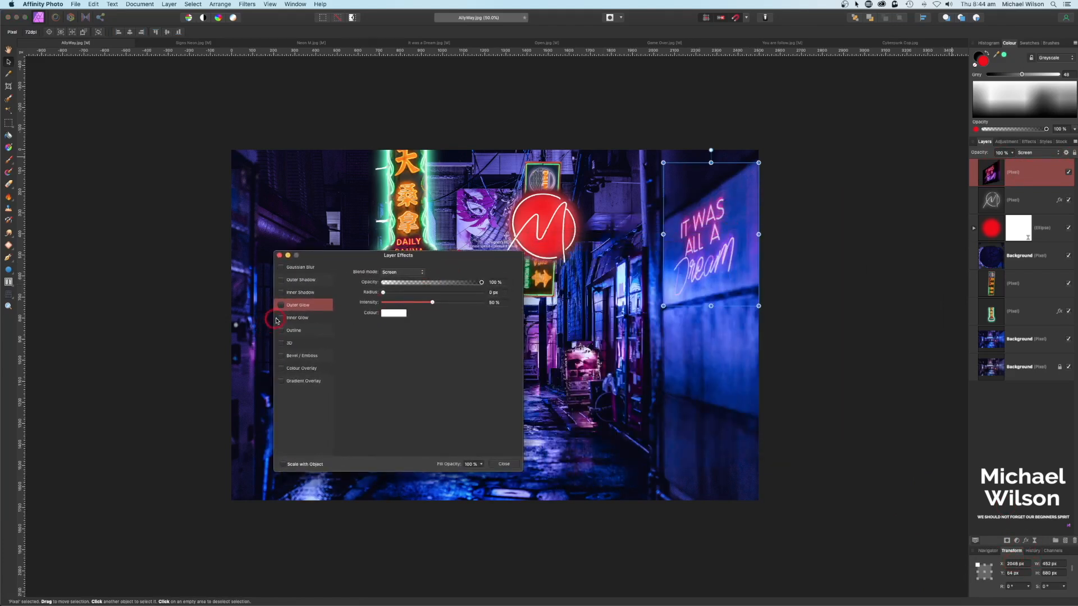
Step: Set the Dream sign's outer glow to sampled pink at 100 px and add a 33.7 px inner glow
left_click(395, 316)
left_click_drag(465, 327, 707, 218)
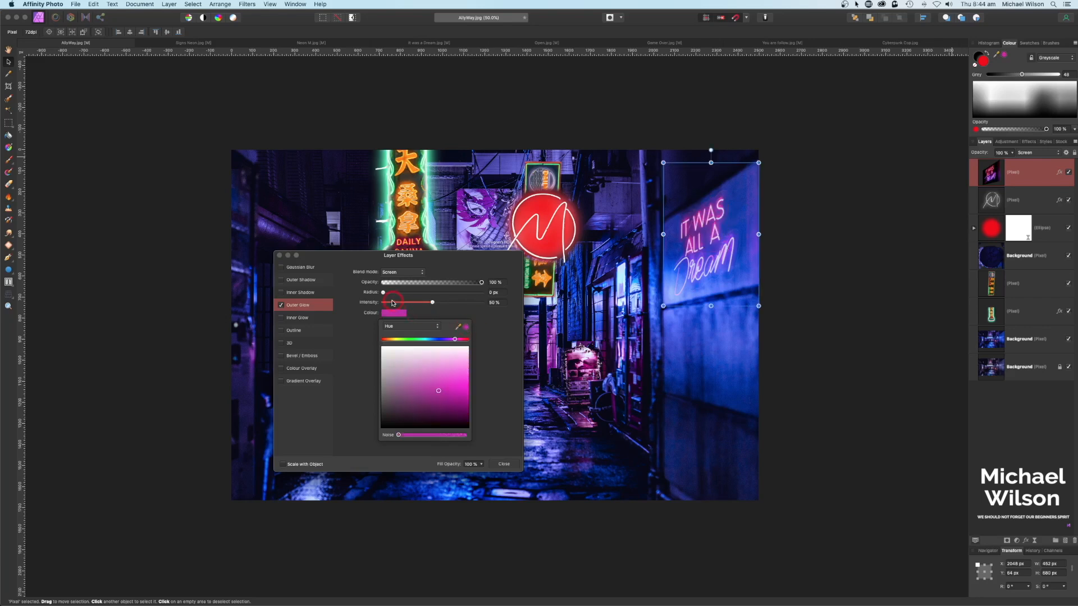
left_click_drag(383, 294, 508, 293)
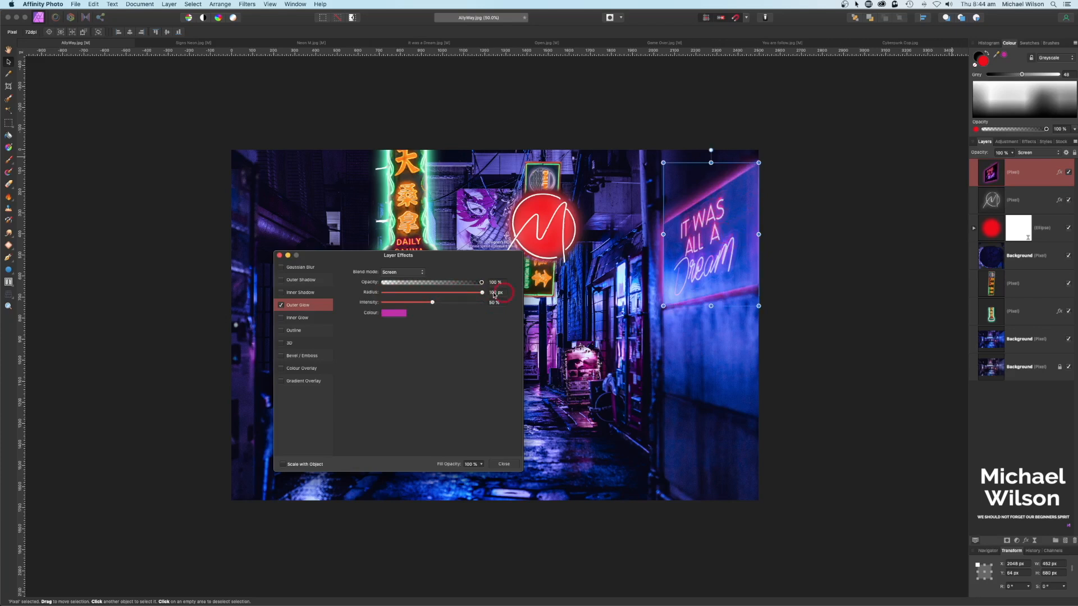
left_click(296, 319)
left_click_drag(374, 295, 453, 294)
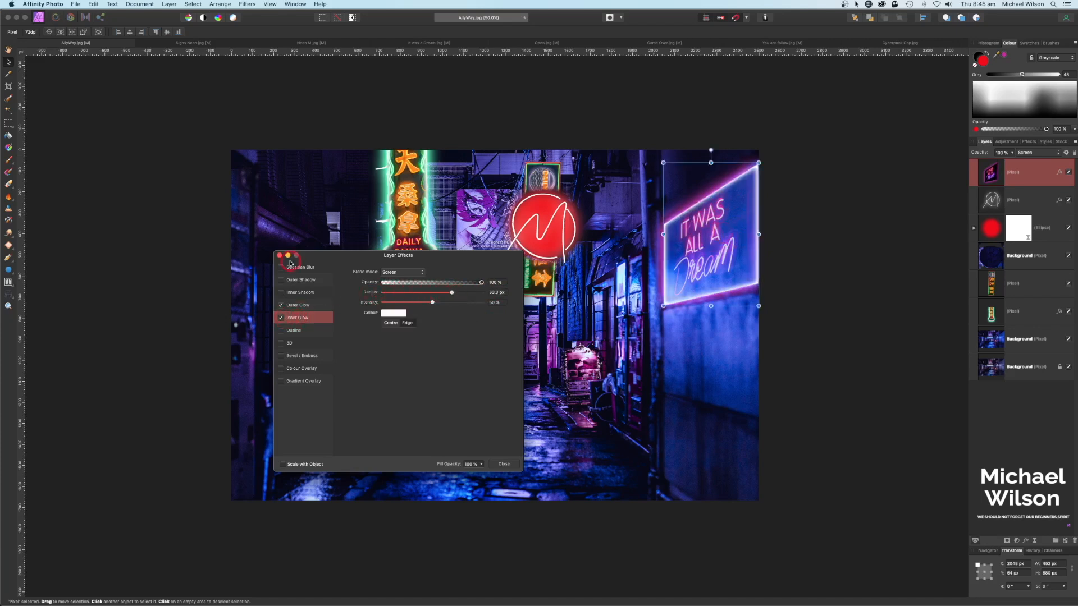
left_click(279, 256)
left_click(1006, 168)
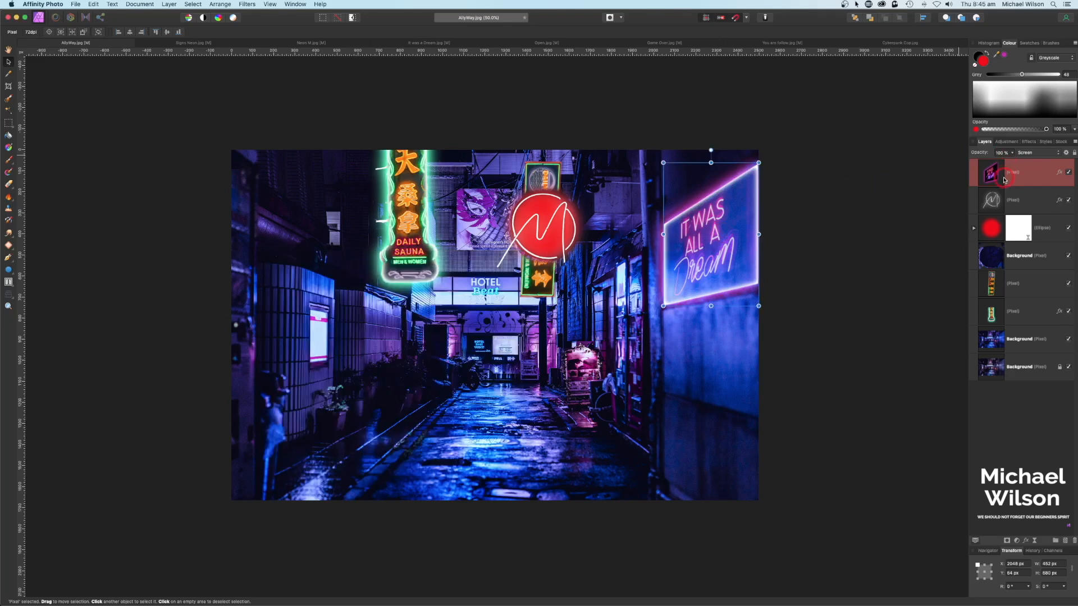
scroll(622, 51, "right", 1)
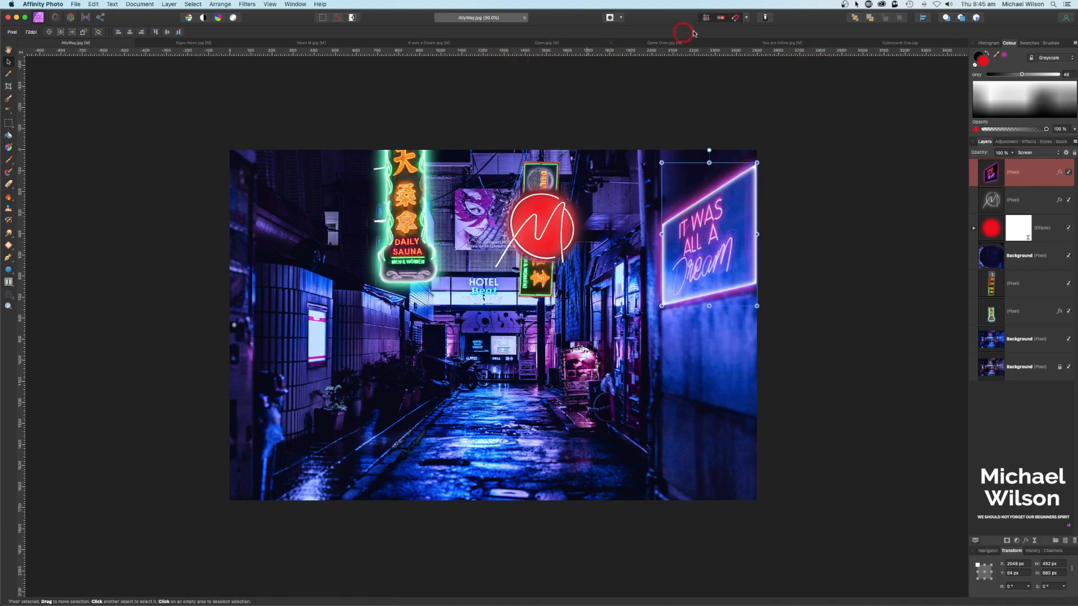
Step: Paste the OPEN sign into the alley, shrink it, and place it beside the sauna sign
left_click(568, 44)
key("super+c")
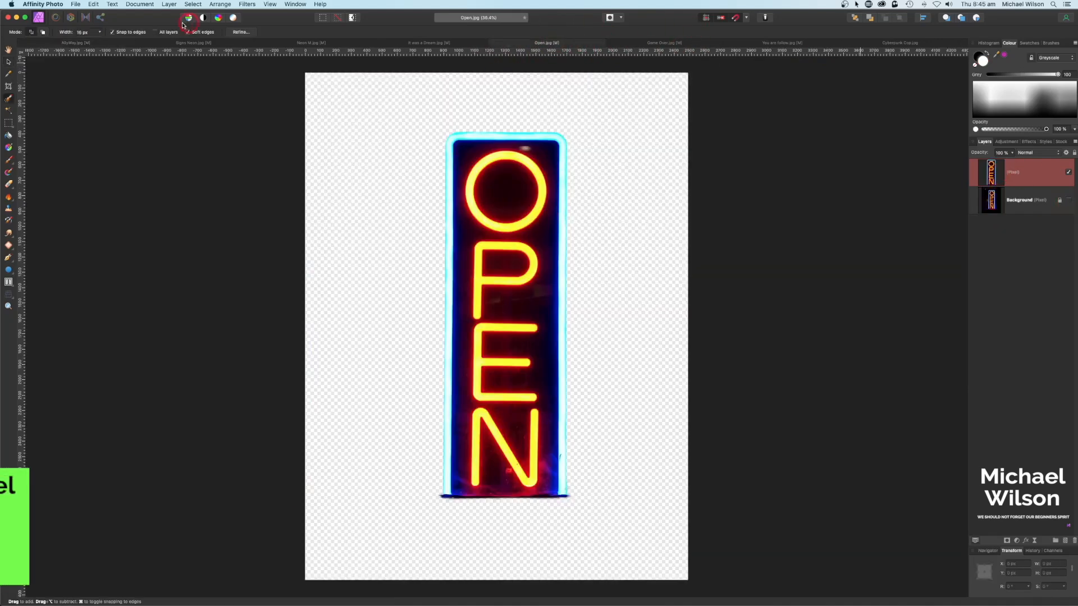
left_click(77, 43)
key("super+v")
left_click_drag(597, 225, 410, 399)
left_click_drag(409, 455, 360, 240)
left_click_drag(377, 190, 368, 207)
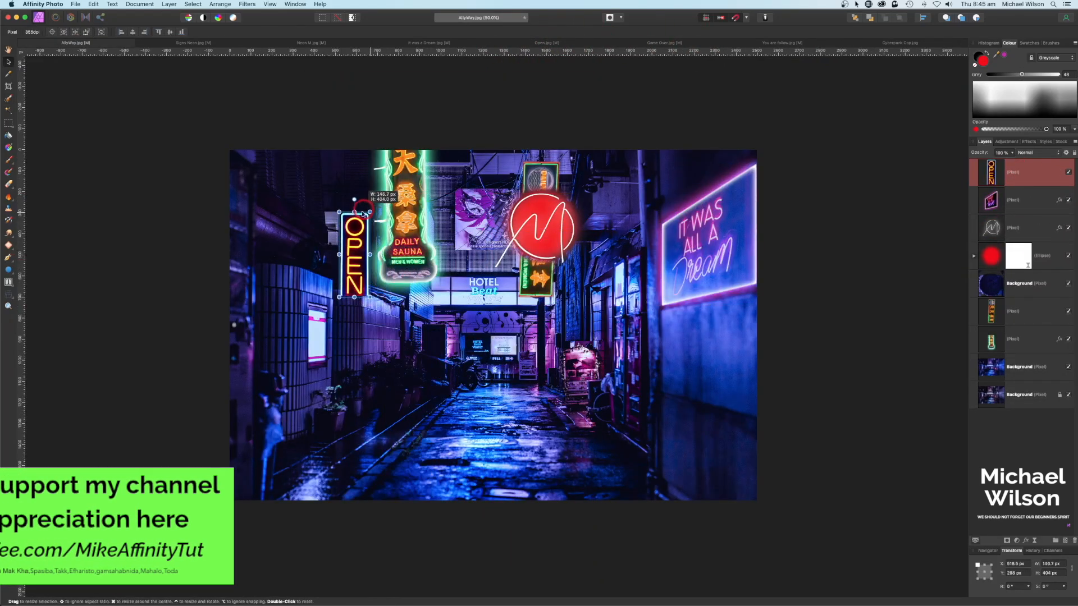
left_click_drag(355, 250, 357, 242)
Step: Set the GAME OVER sign to Screen blending and apply its perspective fit on the left wall
key("e")
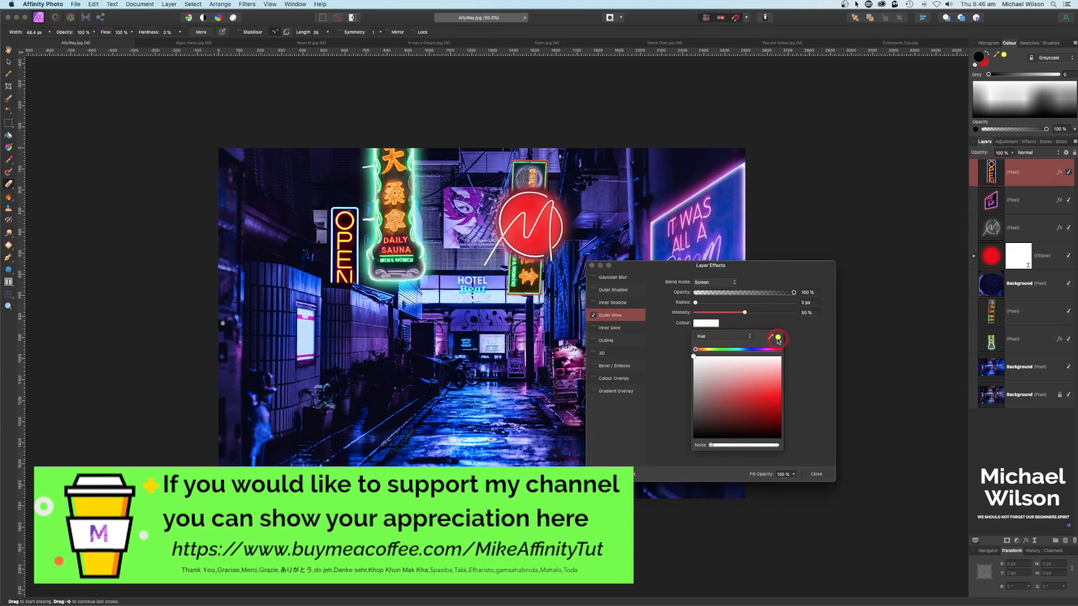
left_click(1037, 153)
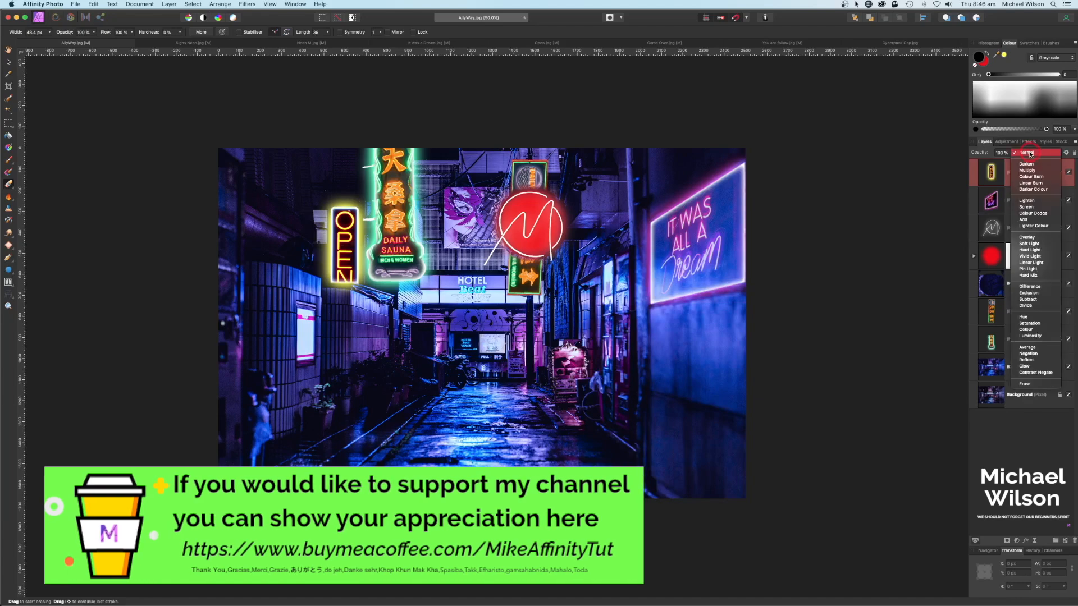
left_click(1029, 207)
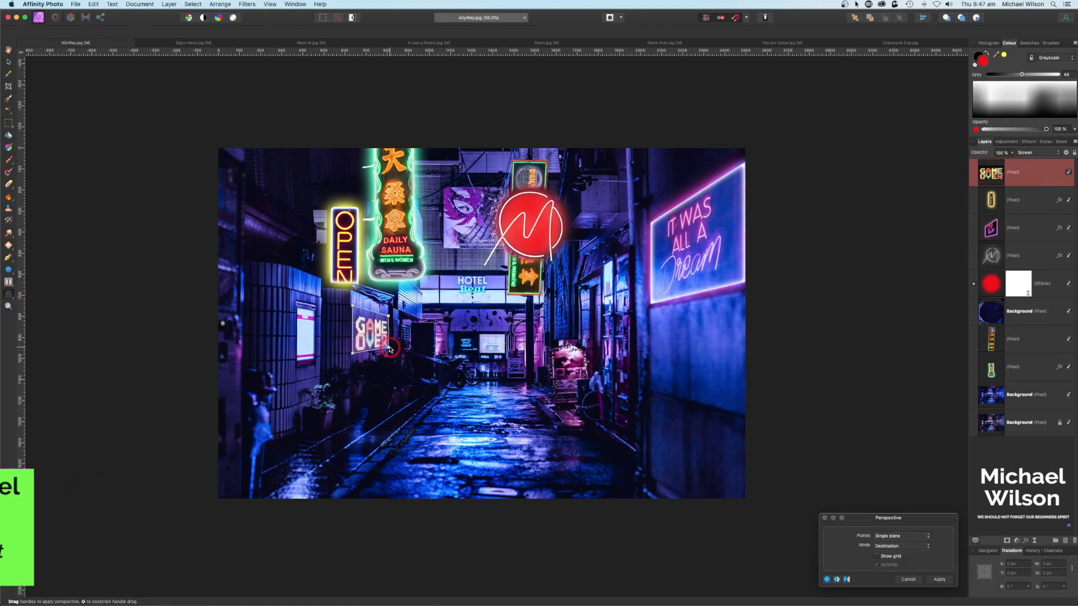
key("Return")
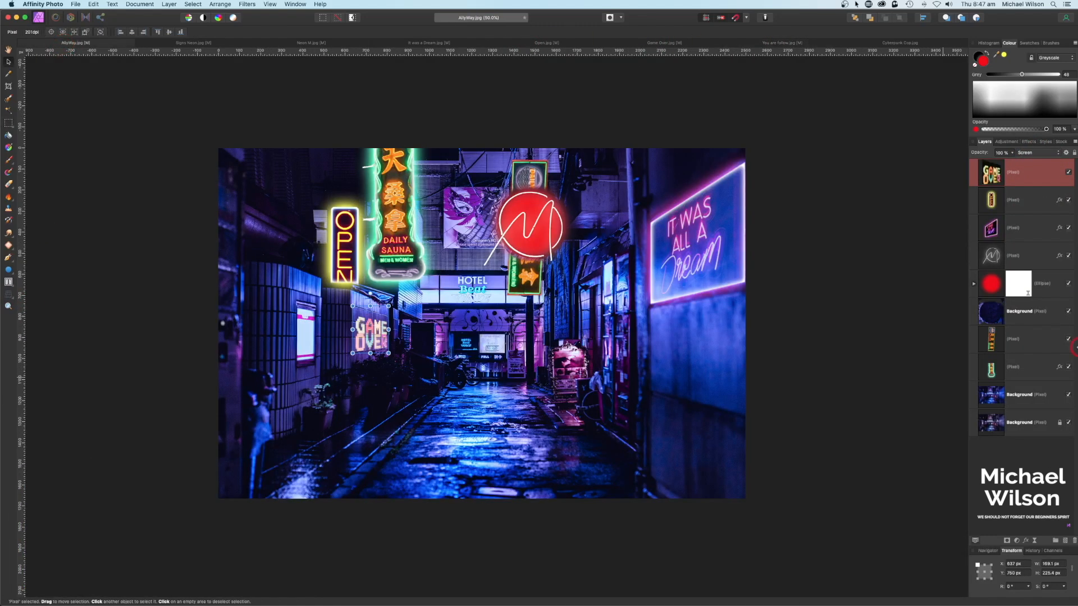
Step: Set the YOU ARE FLOWERS ON THE ROAD sign to Screen and bend it onto the right wall
left_click(1032, 152)
left_click(1027, 207)
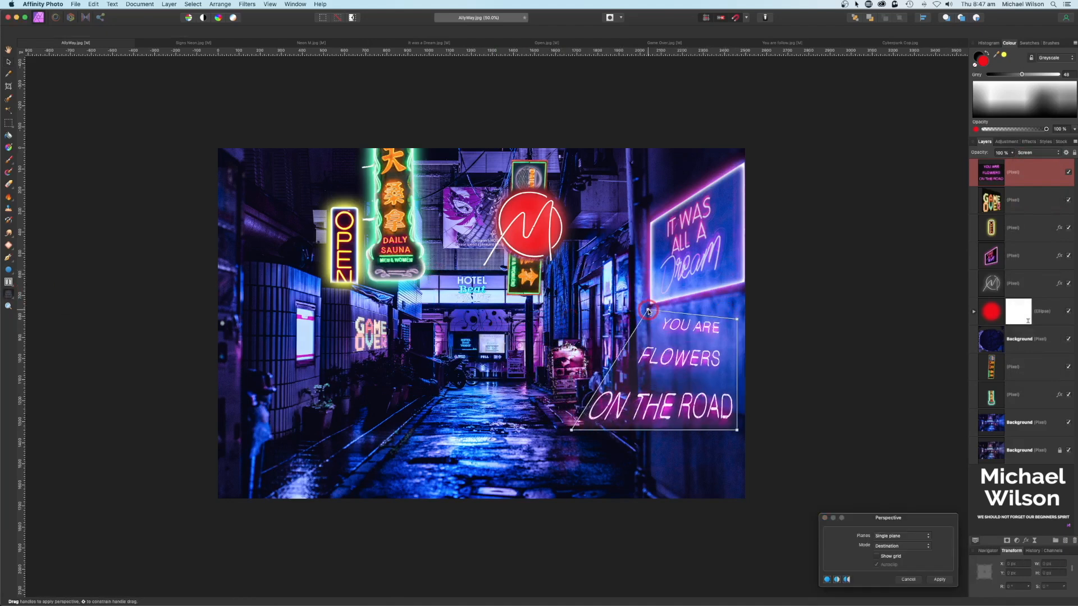
left_click_drag(699, 407, 678, 384)
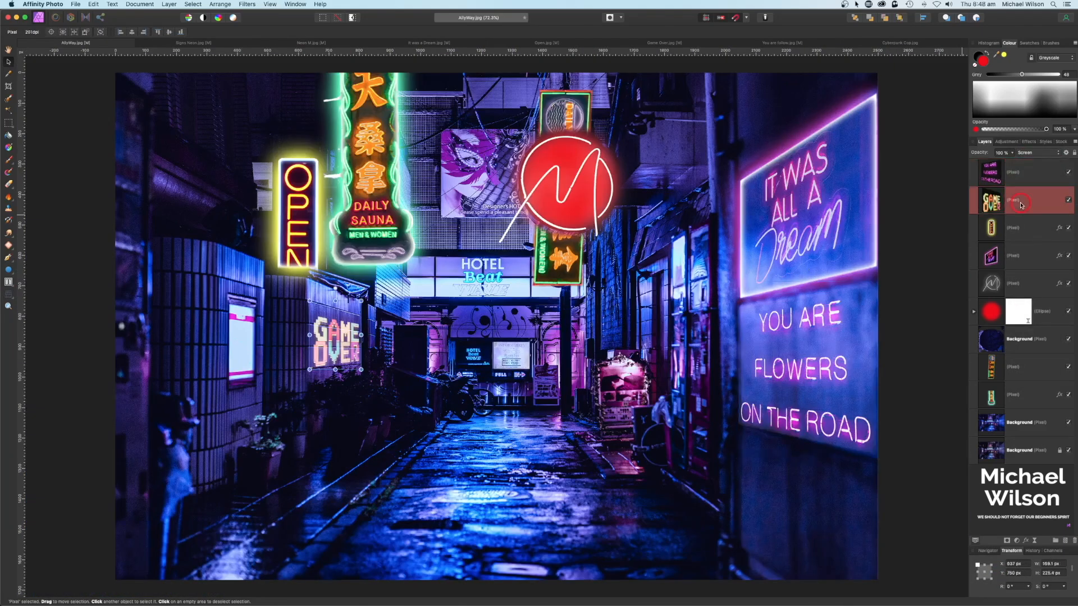
Step: Give GAME OVER and the flowers sign outer and inner glows, then add an empty pixel layer
left_click(706, 323)
left_click(772, 337)
left_click(609, 328)
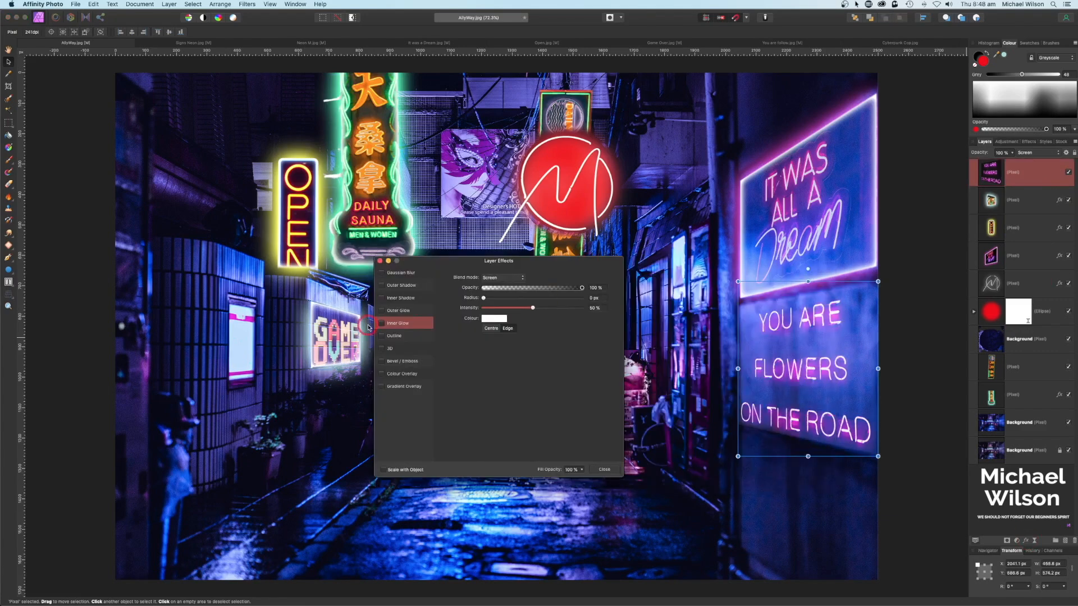
left_click(494, 318)
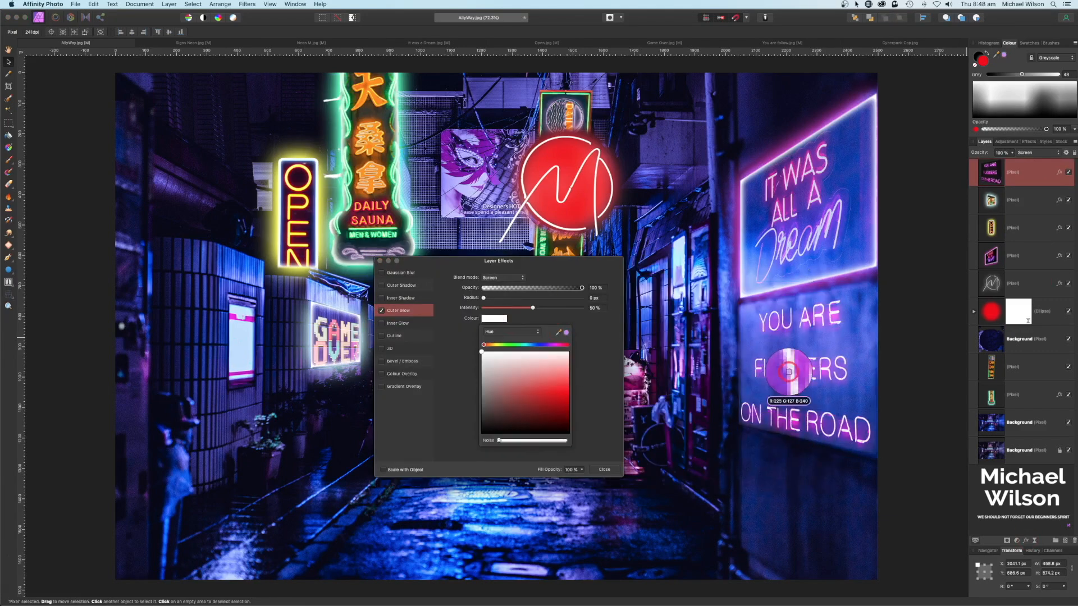
left_click(397, 323)
left_click_drag(485, 300, 570, 299)
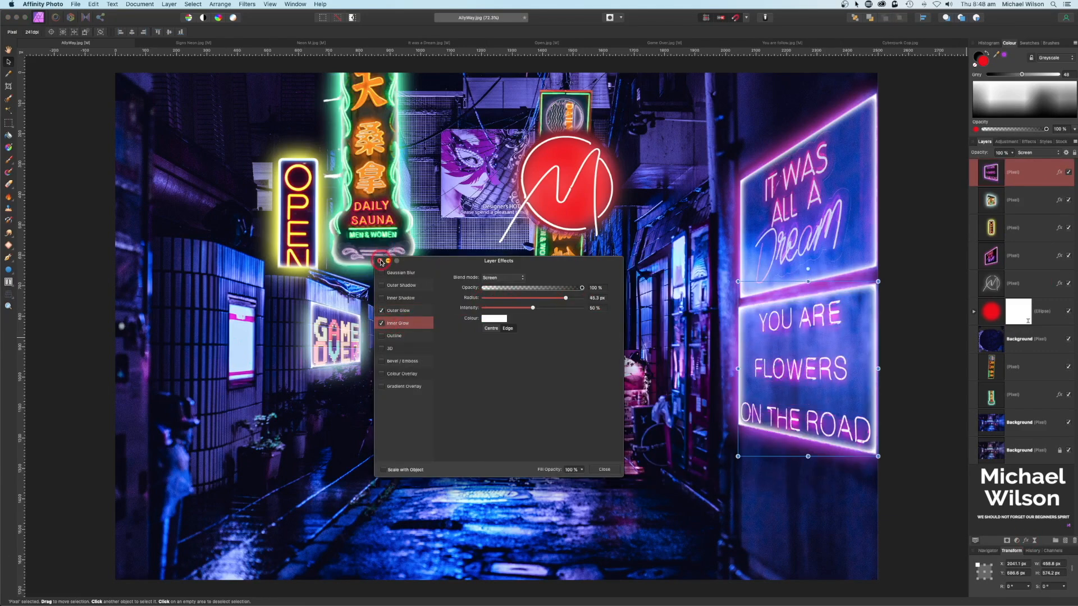
left_click(379, 261)
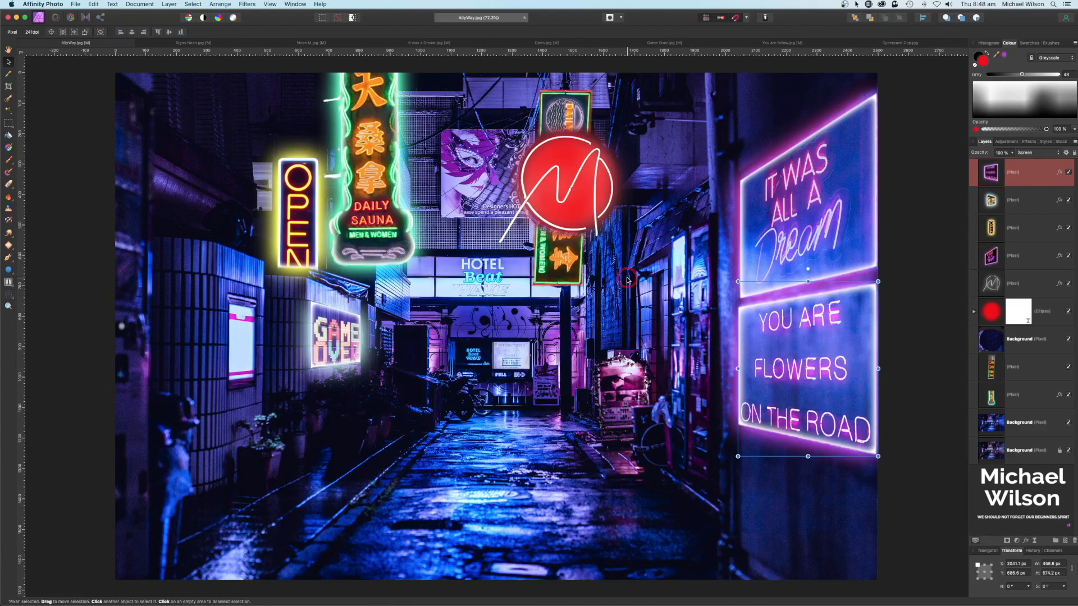
key("super+minus")
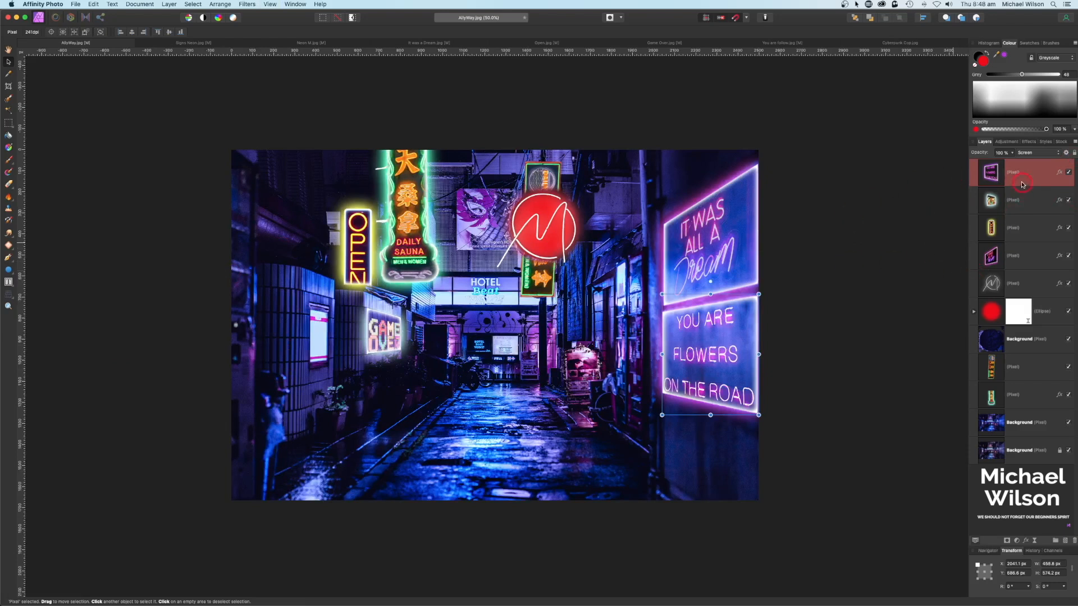
left_click(1065, 542)
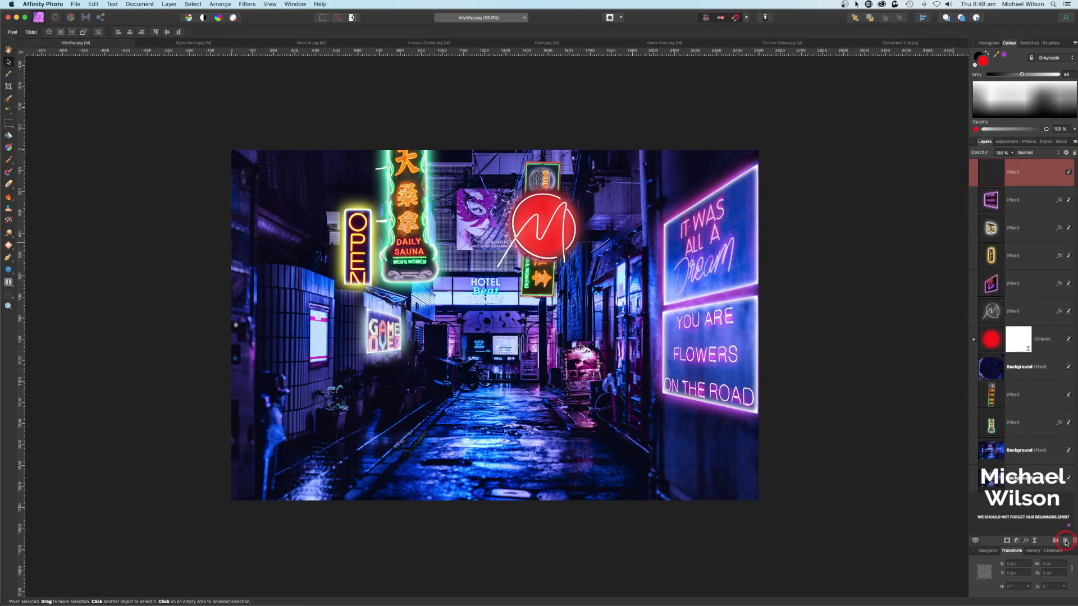
Step: Set the new pixel layer to Overlay, choose the Paint Brush, and show the brush library
left_click(1027, 153)
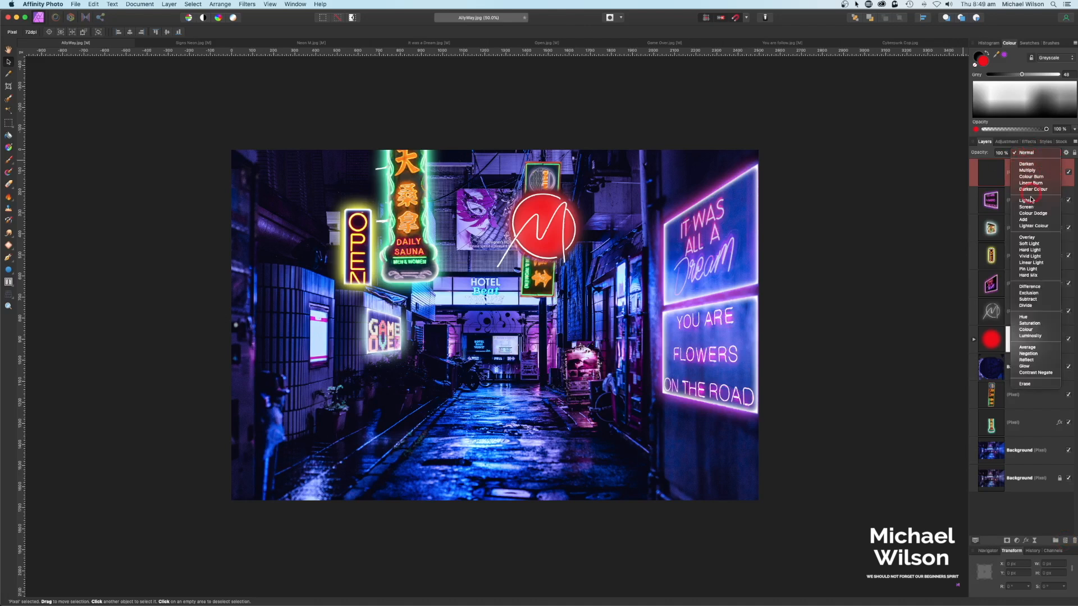
left_click(1031, 238)
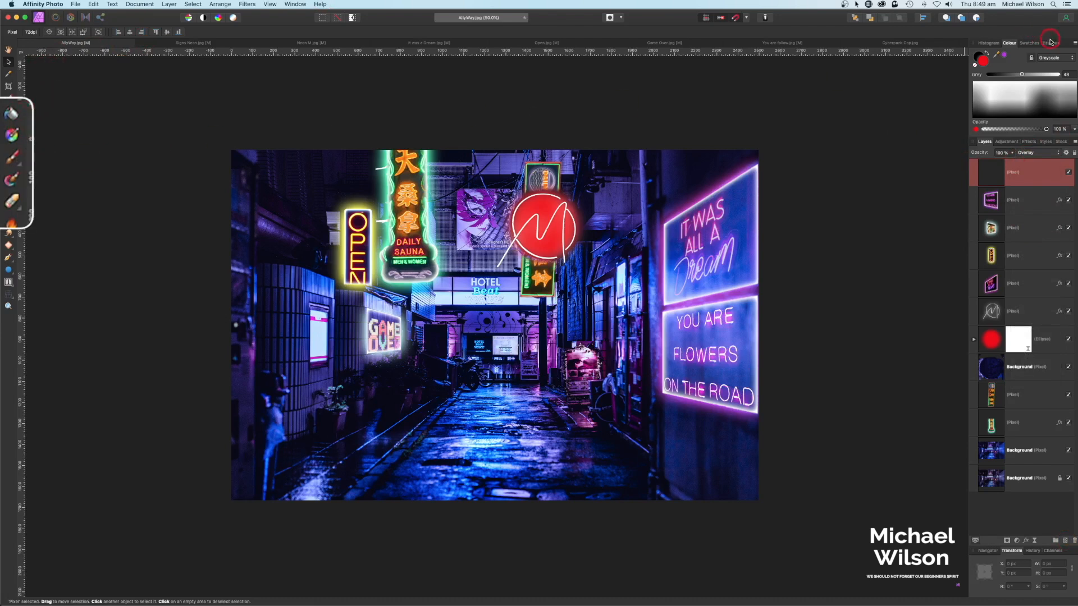
left_click(14, 160)
left_click(1069, 85)
left_click(1051, 43)
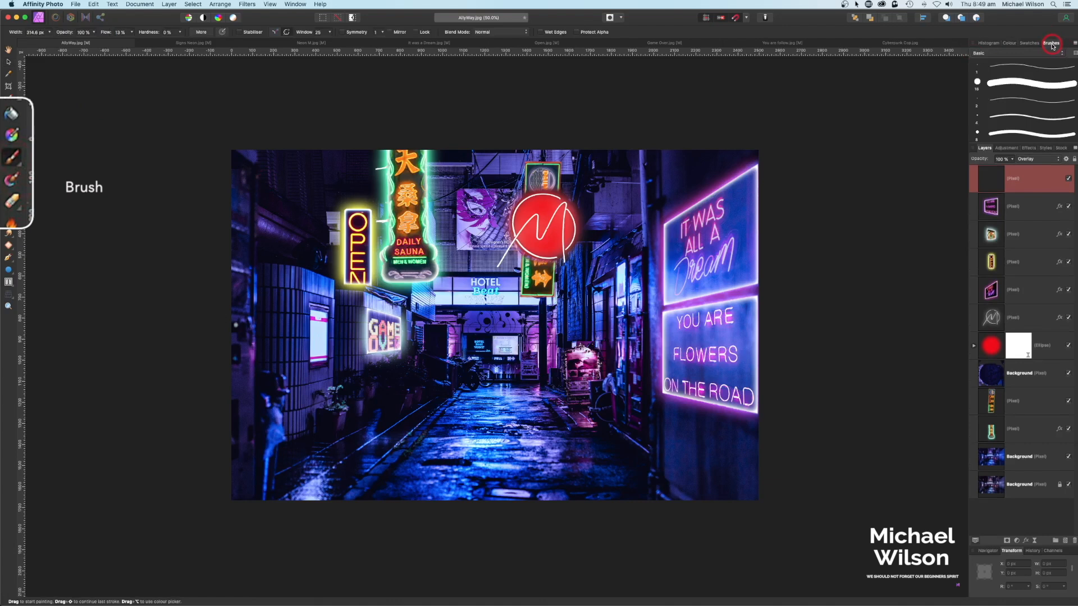
scroll(1036, 96, "down", 3)
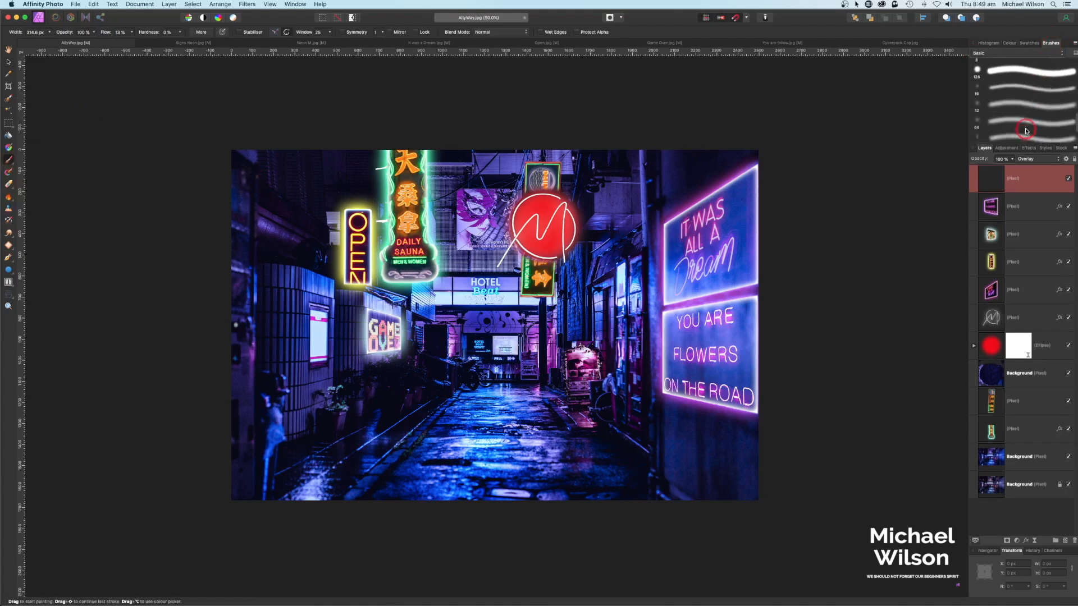
Step: Use a large soft brush at about 46% flow to paint the M sign's red beside it
left_click(16, 103)
left_click_drag(104, 34, 148, 35)
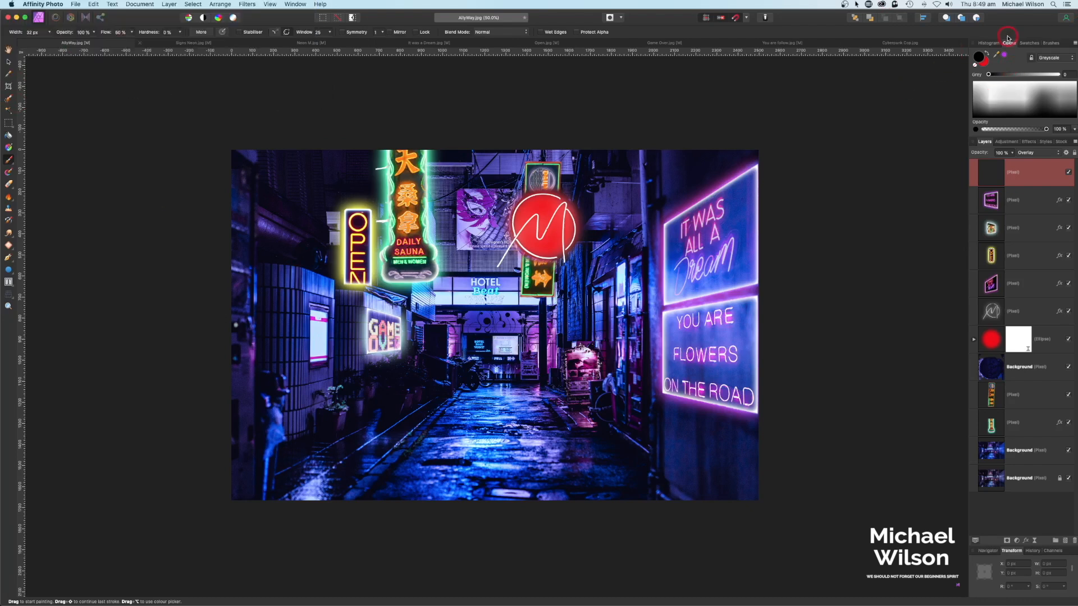
left_click_drag(998, 56, 544, 219)
key("bracketright")
key("bracketright")
key("bracketright")
key("bracketright")
key("bracketright")
key("bracketright")
key("bracketright")
key("bracketright")
key("bracketright")
key("bracketright")
mouse_move(614, 196)
left_mouse_down()
mouse_move(609, 252)
mouse_move(580, 312)
mouse_move(564, 250)
mouse_move(593, 244)
mouse_move(615, 305)
mouse_move(576, 332)
mouse_move(566, 311)
mouse_move(551, 421)
mouse_move(511, 426)
mouse_move(549, 449)
mouse_move(515, 400)
mouse_move(552, 378)
mouse_move(556, 157)
mouse_move(533, 152)
mouse_move(500, 168)
mouse_move(484, 237)
mouse_move(502, 277)
mouse_move(477, 270)
left_mouse_up()
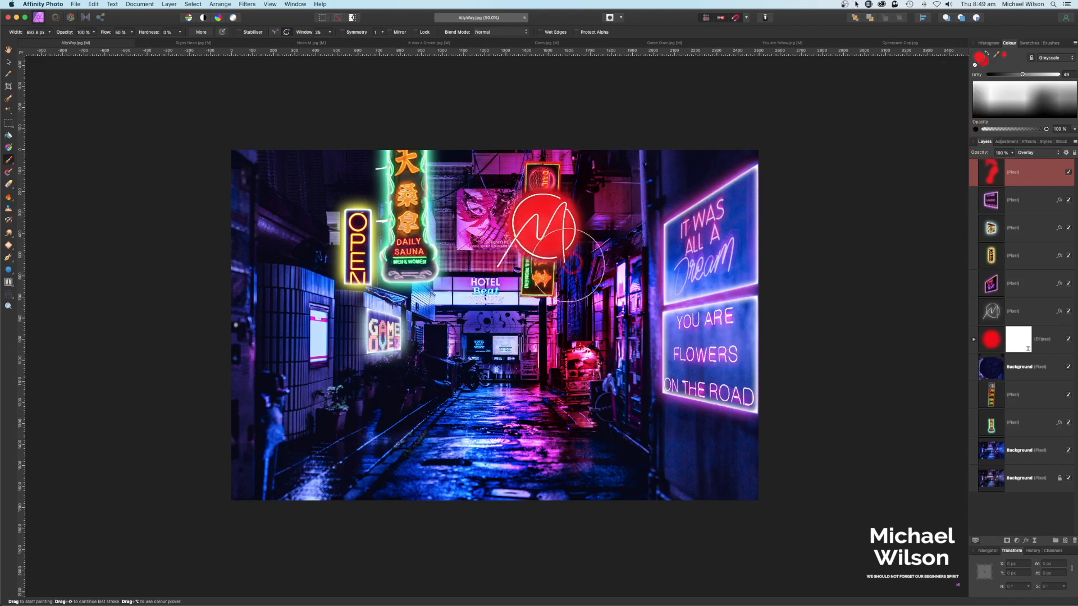
Step: Sample orange and brush it over the wet reflections, then sample a teal colour
left_click_drag(997, 56, 544, 279)
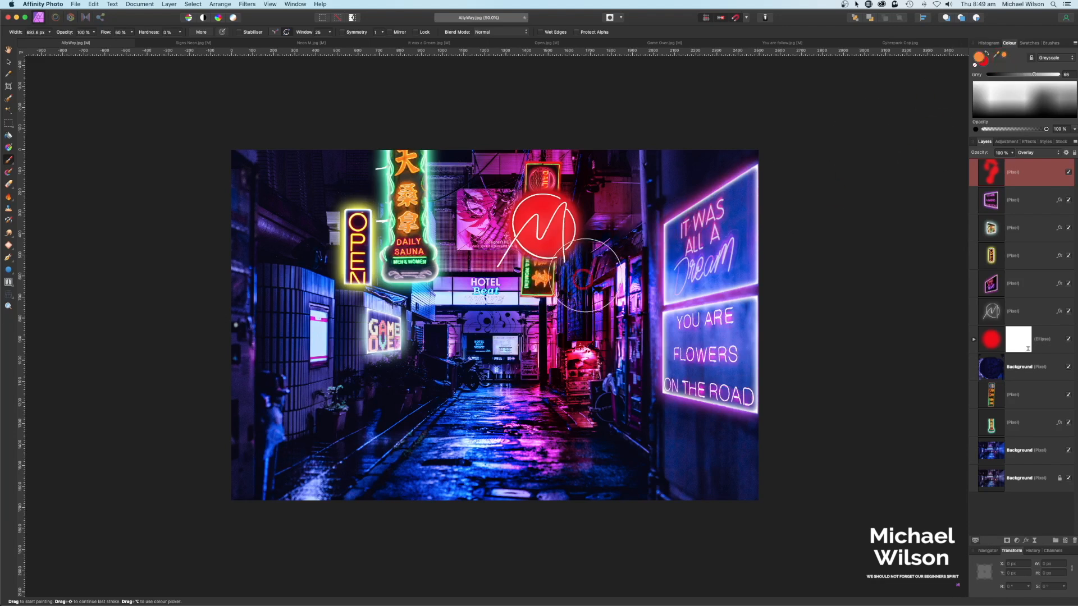
mouse_move(504, 365)
left_mouse_down()
mouse_move(499, 412)
mouse_move(463, 435)
left_mouse_up()
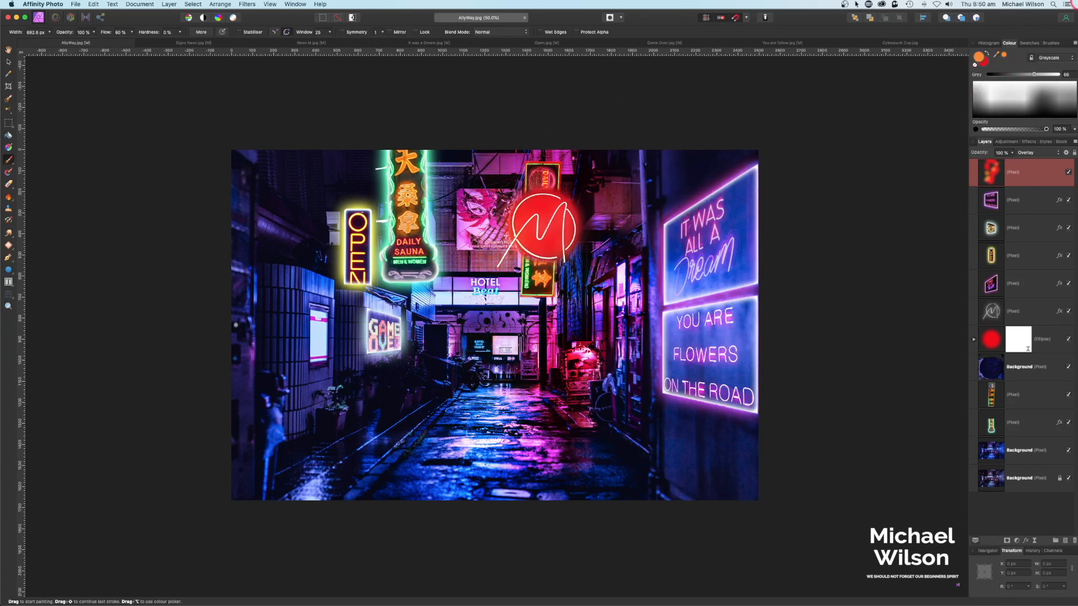
left_click_drag(997, 56, 426, 155)
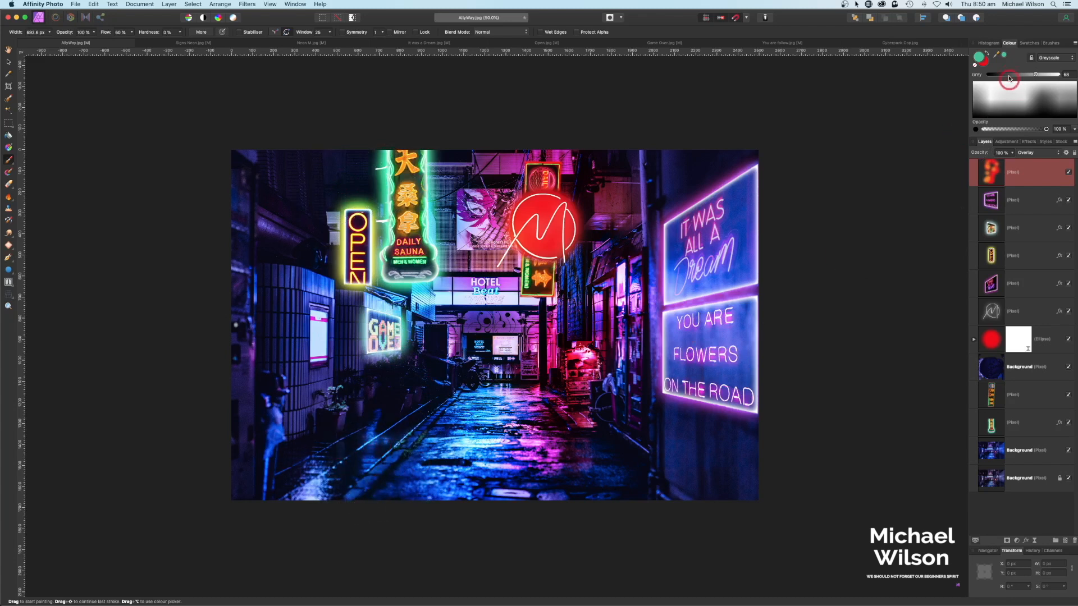
Step: Sample green and another scene colour, then brush pink and purple over the wet street
mouse_move(992, 54)
left_mouse_down()
mouse_move(621, 121)
mouse_move(360, 207)
left_mouse_up()
left_click_drag(997, 65, 667, 214)
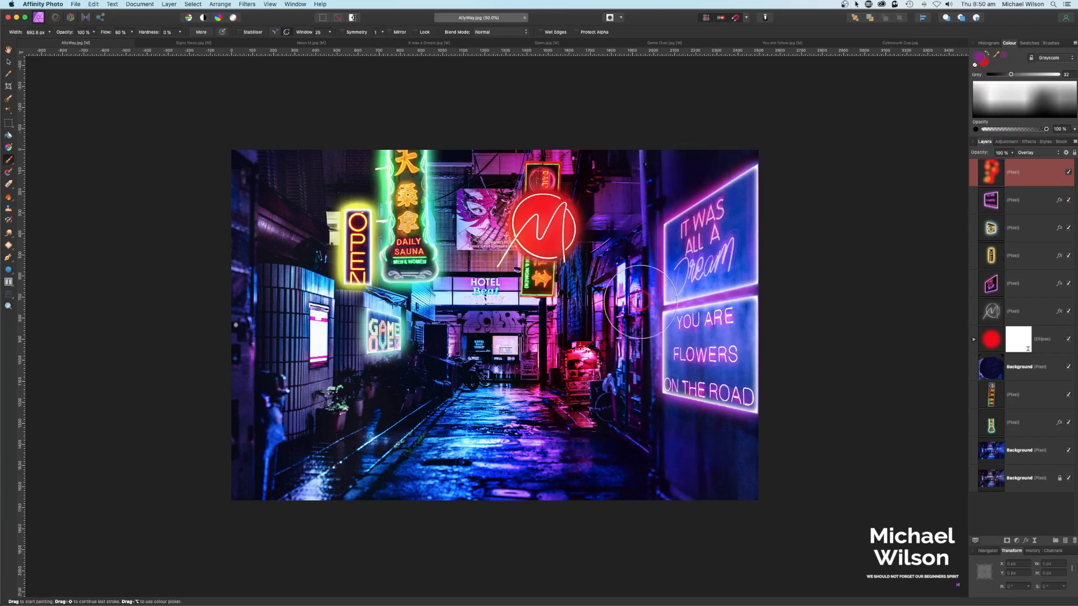
mouse_move(551, 457)
left_mouse_down()
mouse_move(365, 460)
mouse_move(324, 477)
mouse_move(355, 487)
mouse_move(377, 451)
mouse_move(363, 441)
mouse_move(483, 427)
left_mouse_up()
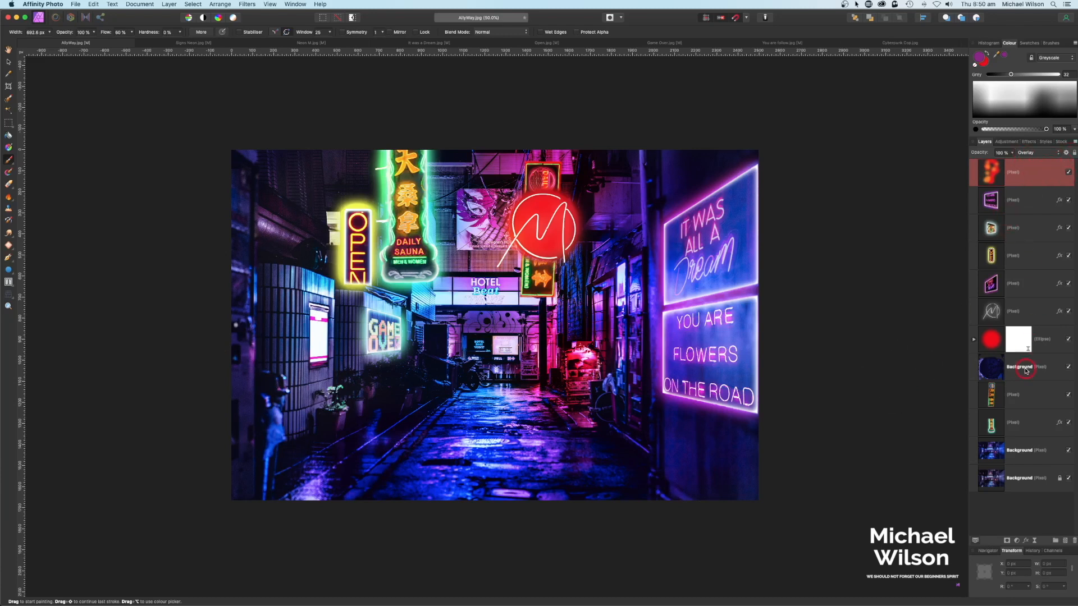
Step: Select the ten sign and glow layers, group them with Cmd+G, and name the group 'Neon Signs'
left_click(1017, 425, "shift")
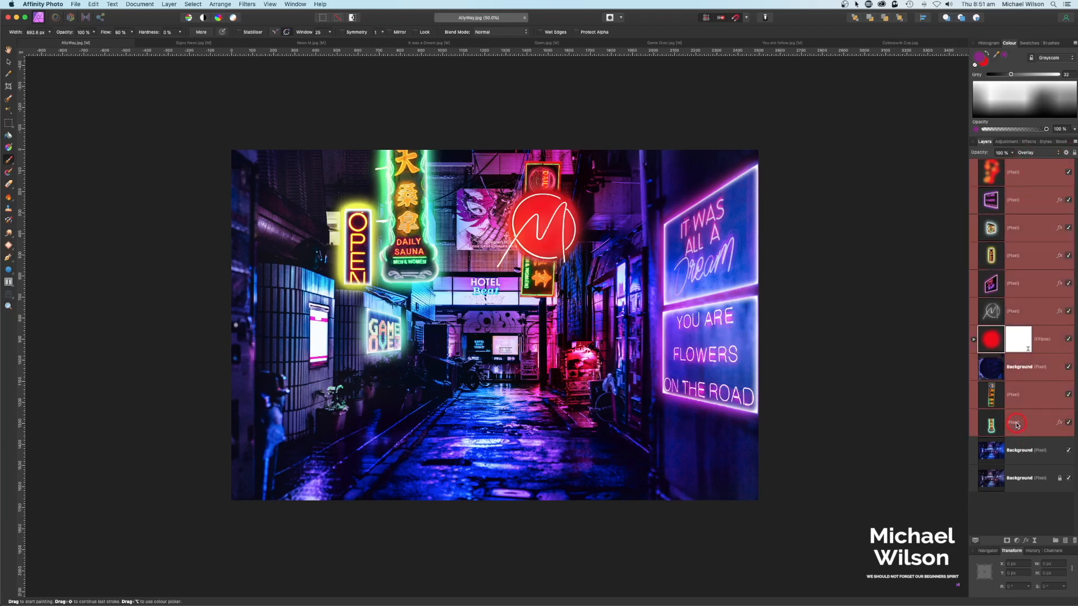
key("super+g")
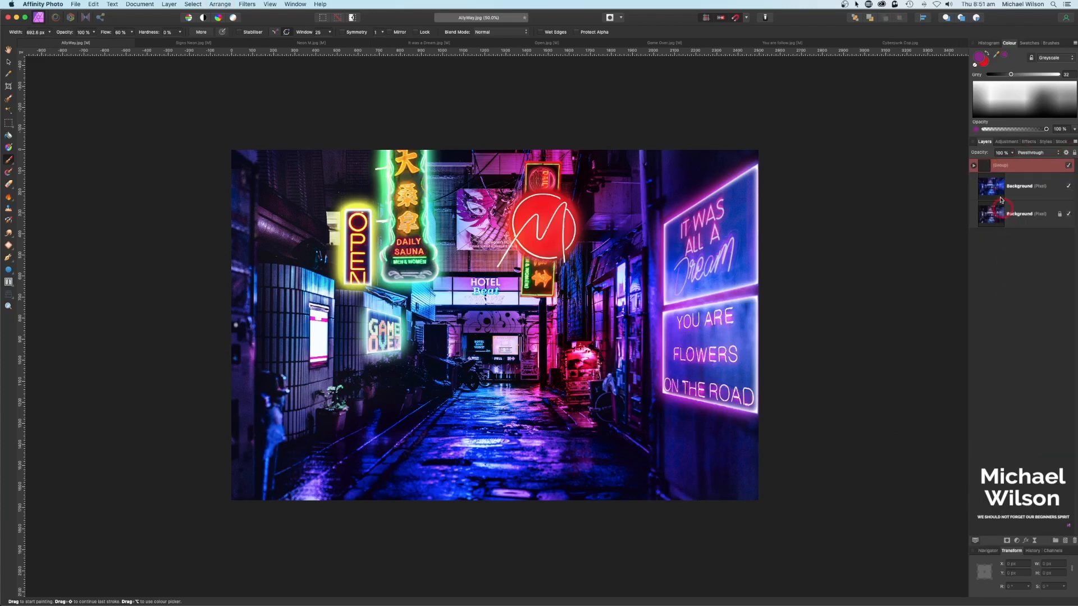
double_click(997, 168)
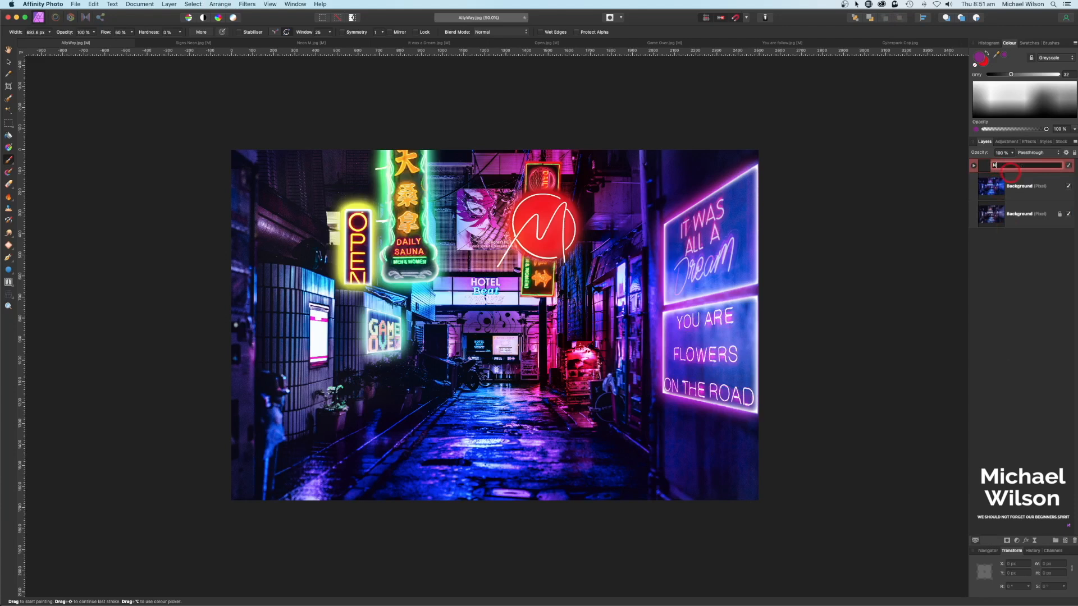
type("Neon Signs")
key("Return")
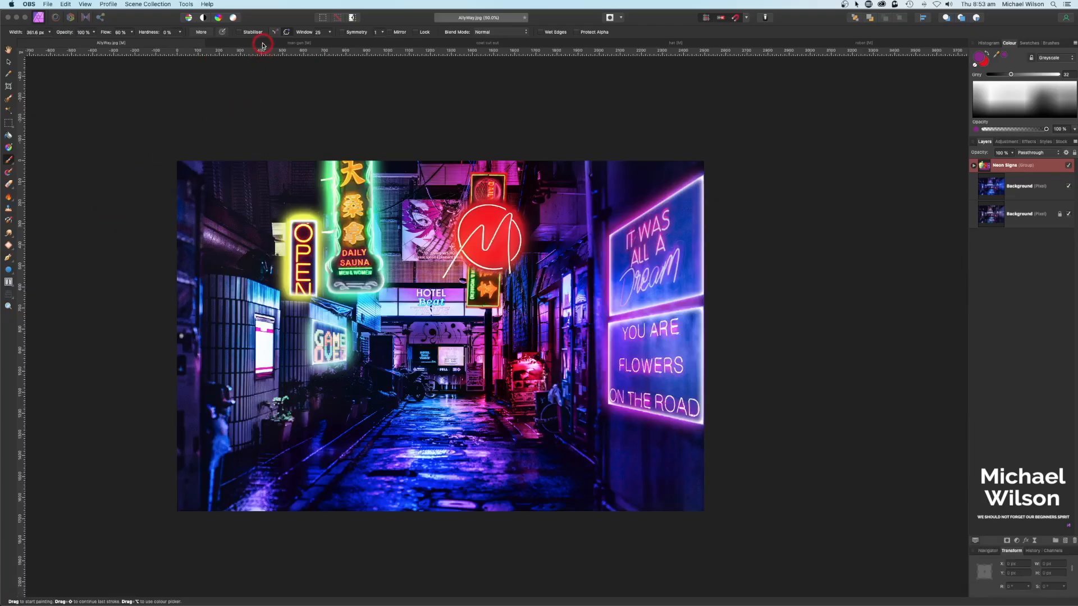
Step: Hide the man gun photo's Background layer, check the cut-out by toggling the man layer, then view the robot image
left_click(268, 43)
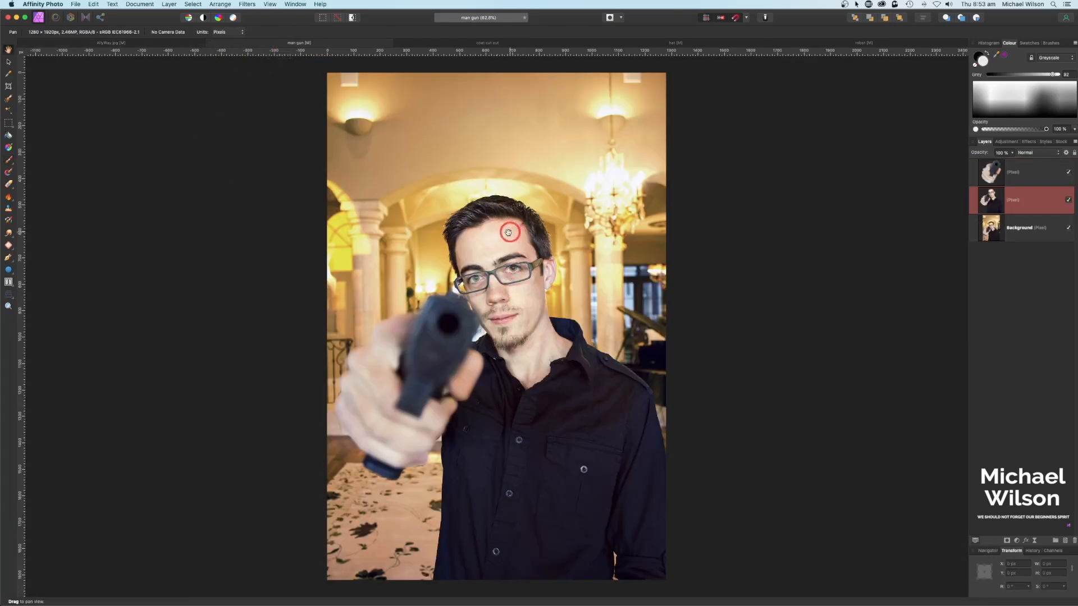
left_click_drag(544, 266, 546, 267)
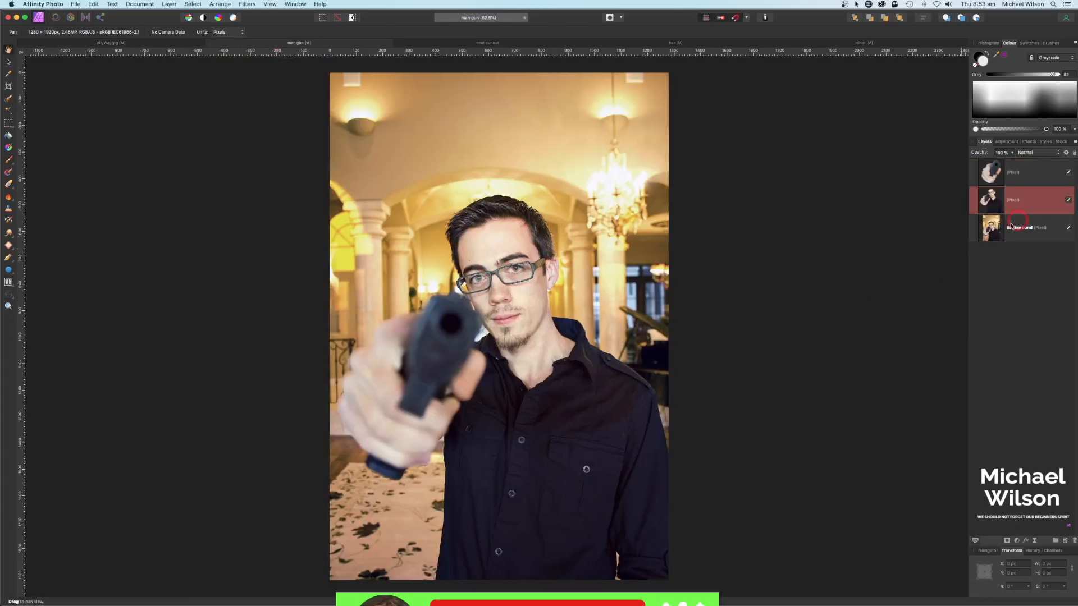
left_click(1068, 228)
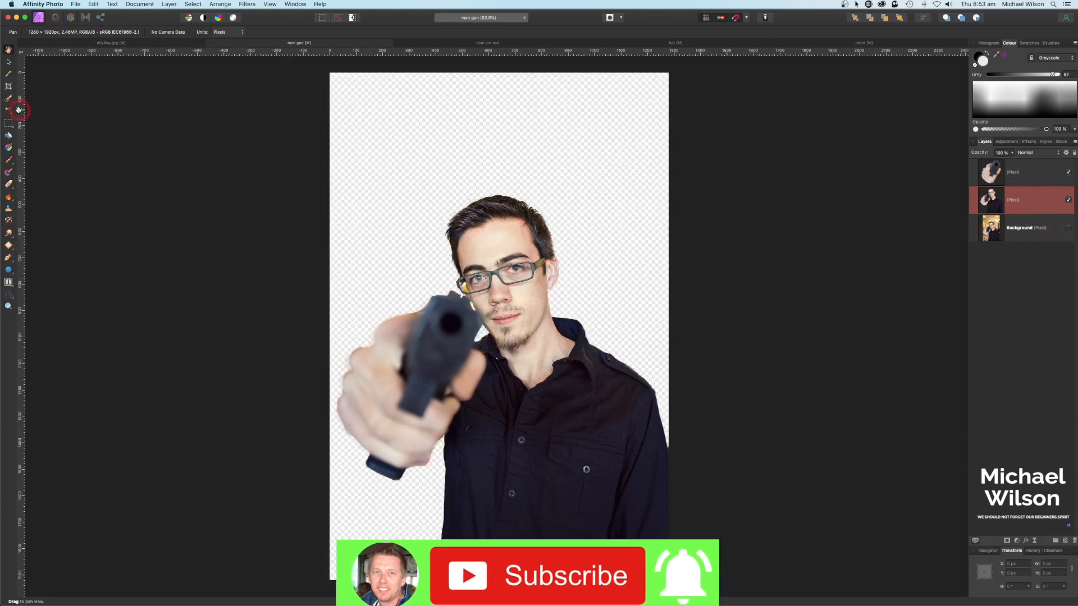
scroll(540, 270, "left", 2)
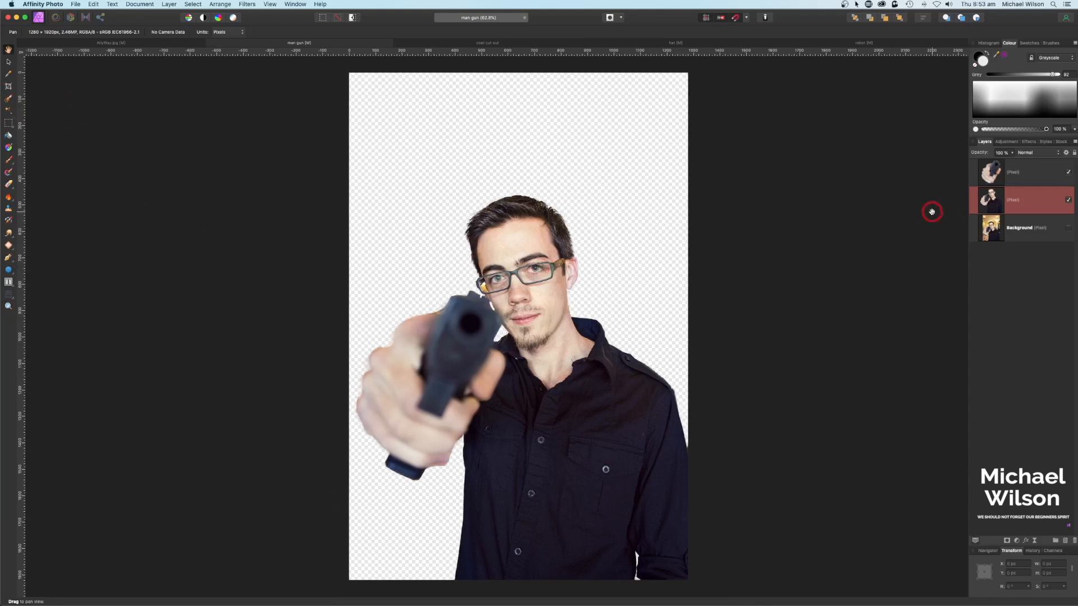
left_click(1068, 200)
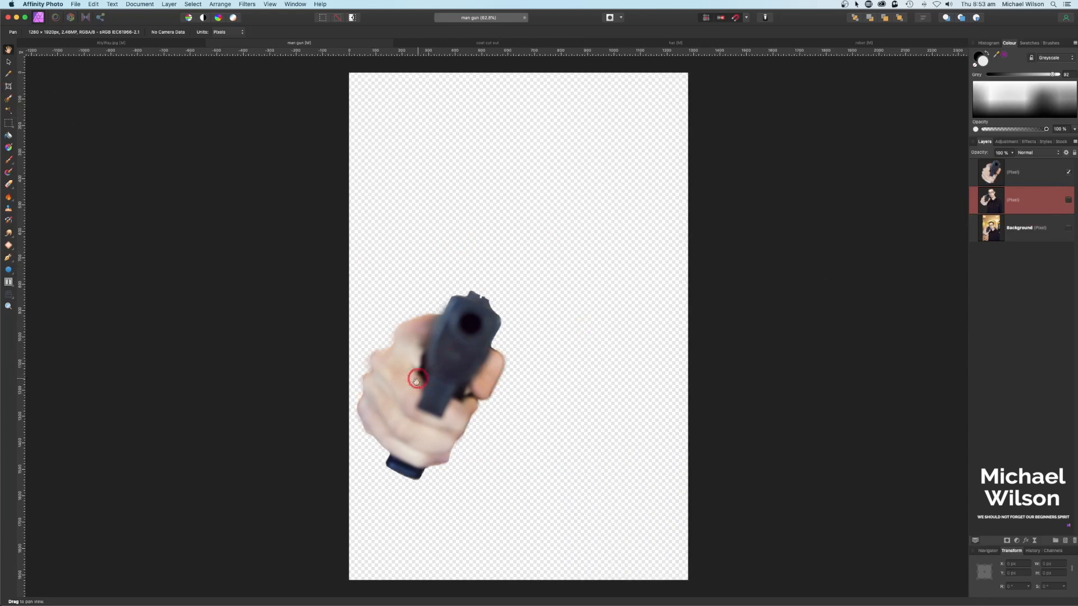
left_click(1069, 201)
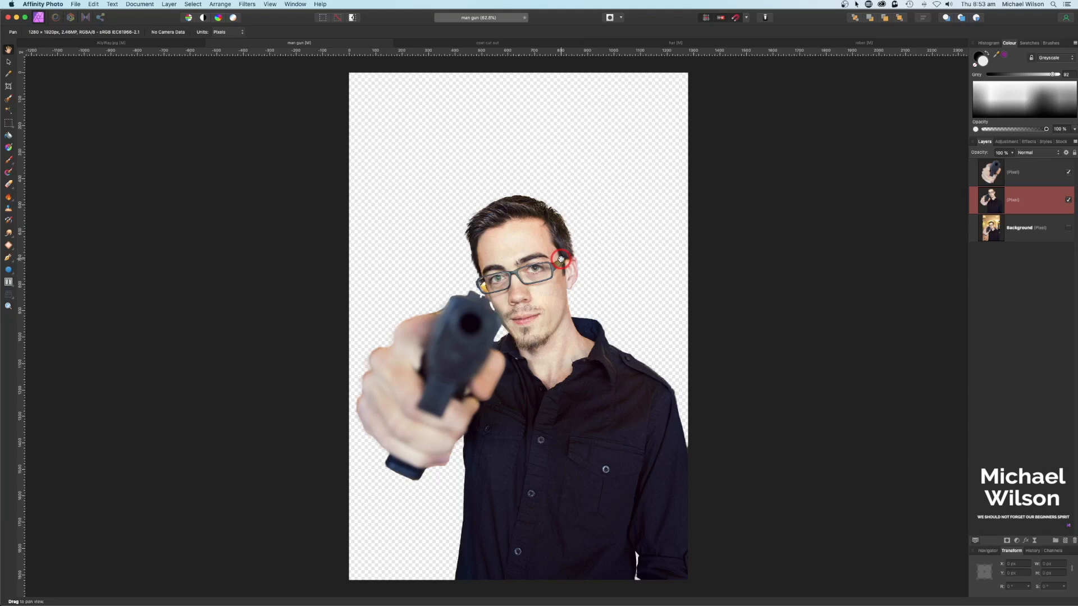
scroll(503, 246, "right", 3)
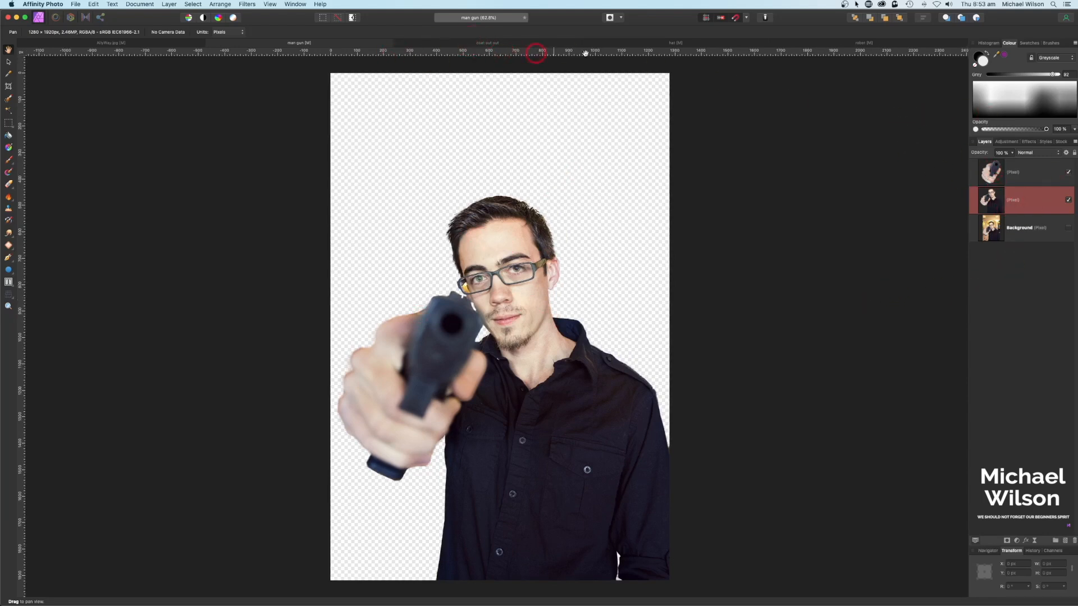
left_click_drag(842, 45, 397, 50)
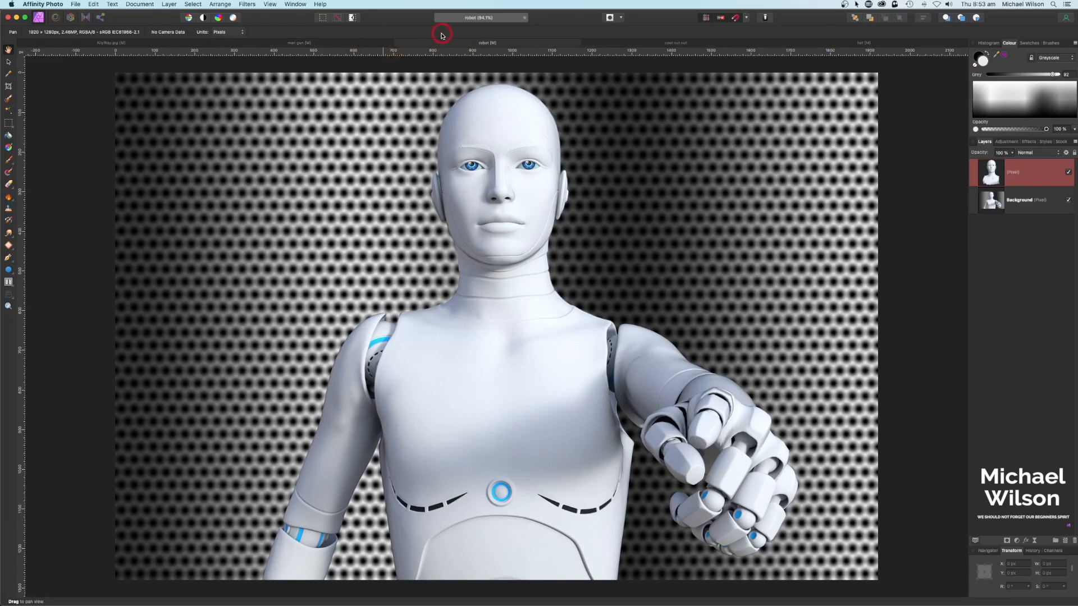
Step: Leave the robot's Background layer hidden after comparing, then return to the man gun document
left_click(1070, 201)
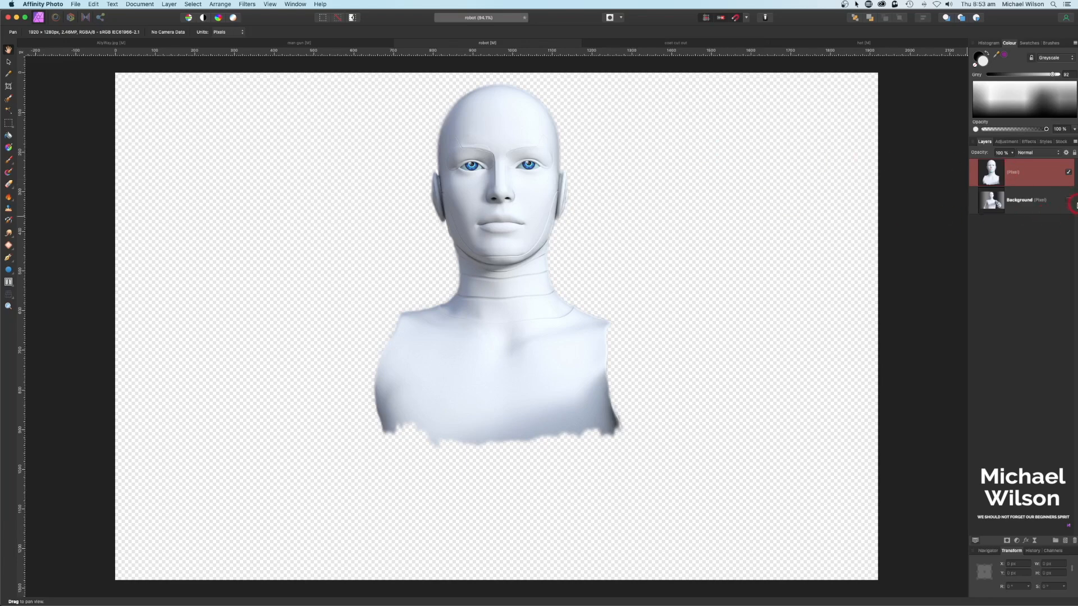
left_click(1069, 202)
left_click(1069, 201)
left_click(1069, 201)
left_click(1069, 201)
left_click(333, 43)
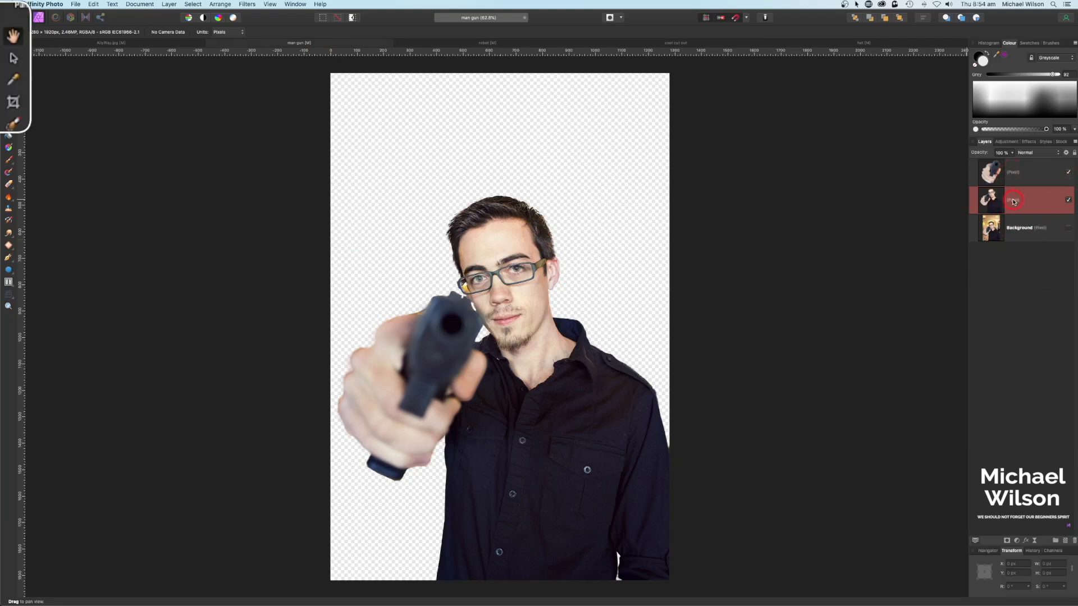
Step: Paste the robot bust and tilt and enlarge it so it sits over the man's head
key("super+v")
left_click(13, 59)
left_click_drag(589, 144, 515, 229)
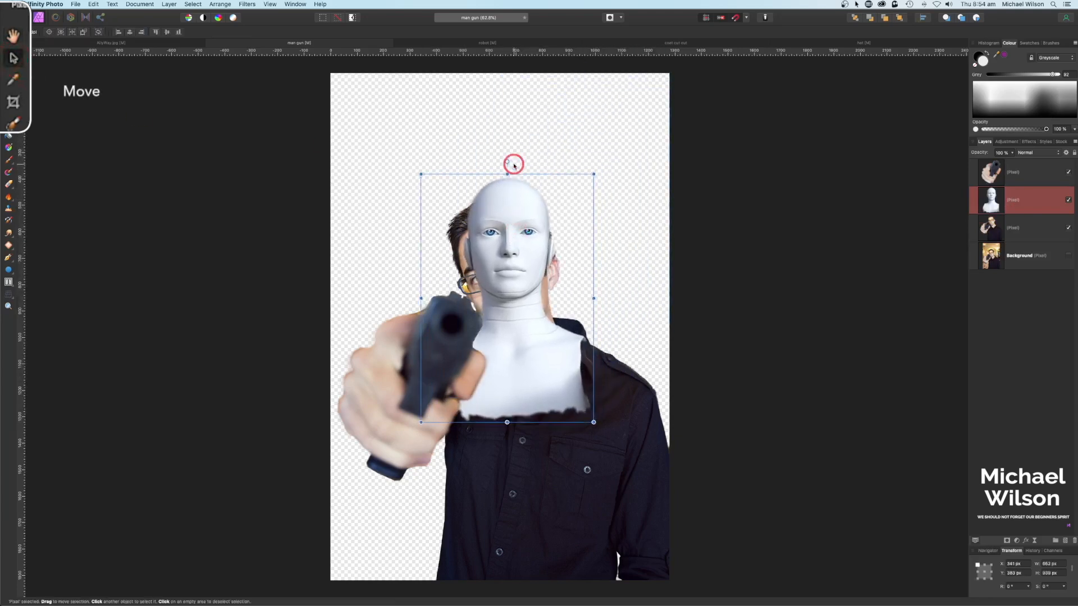
left_click_drag(506, 159, 463, 164)
left_click_drag(625, 385, 696, 440)
left_click_drag(580, 369, 563, 376)
left_click(1055, 201)
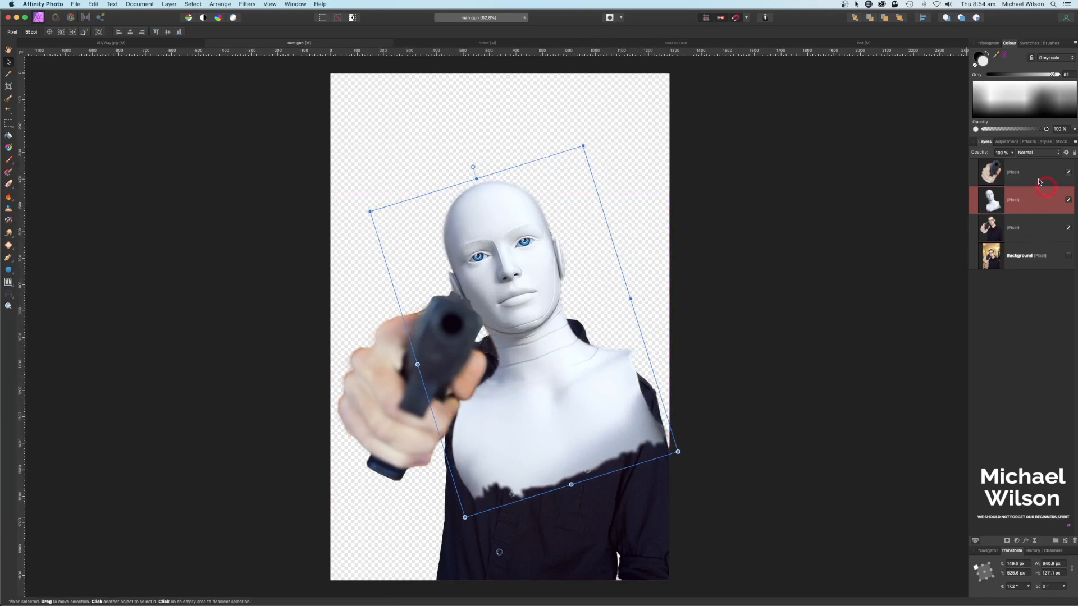
Step: Lower the robot layer's opacity to about 71%, narrow the bust slightly, and add a mask
left_click_drag(1013, 156, 992, 163)
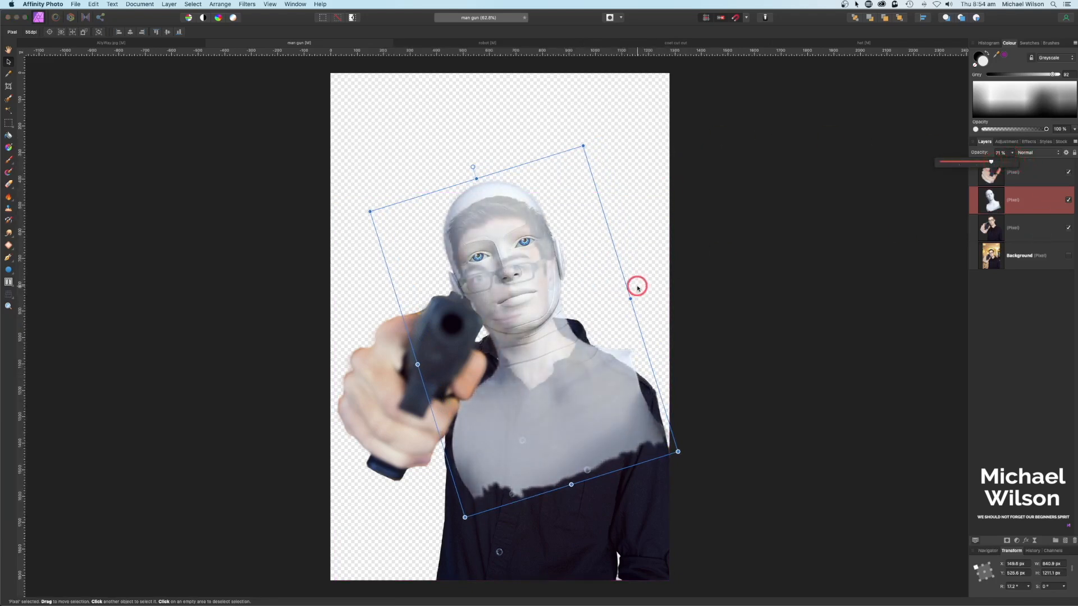
left_click_drag(629, 300, 622, 299)
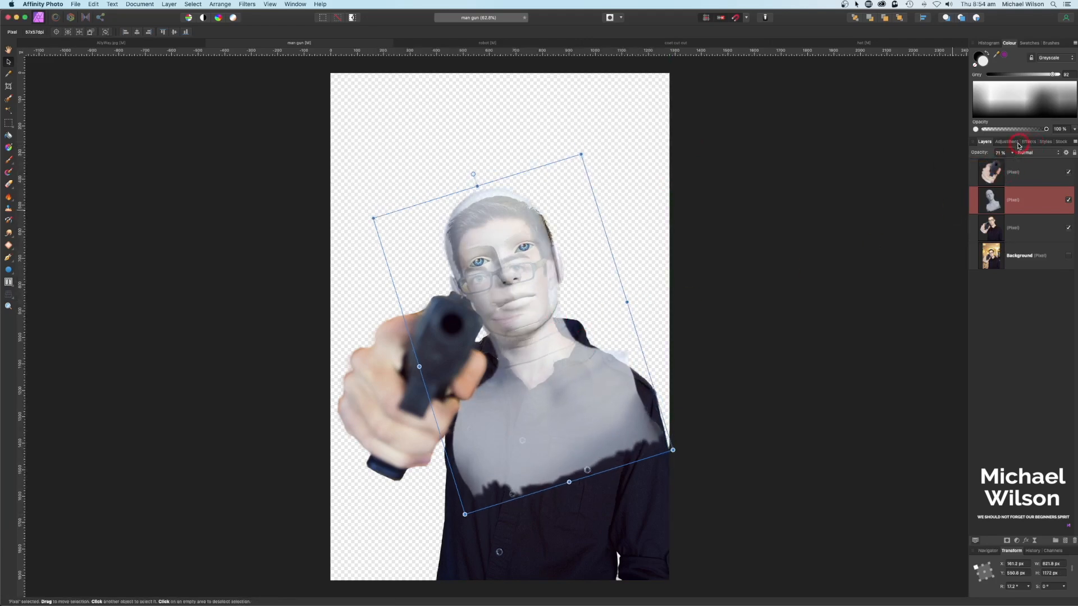
left_click_drag(1010, 155, 1021, 164)
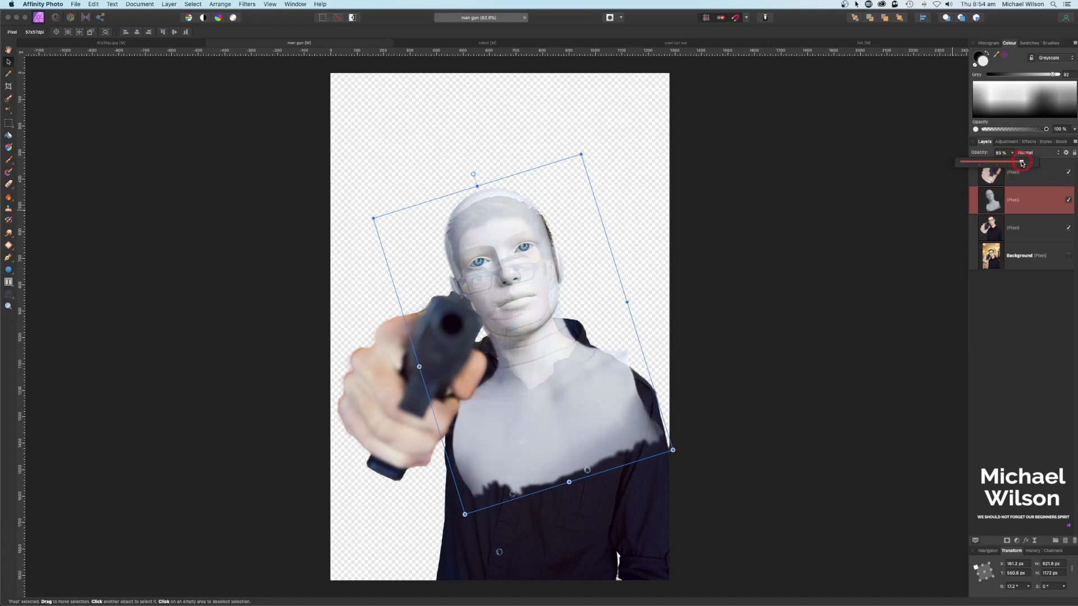
left_click(1001, 203)
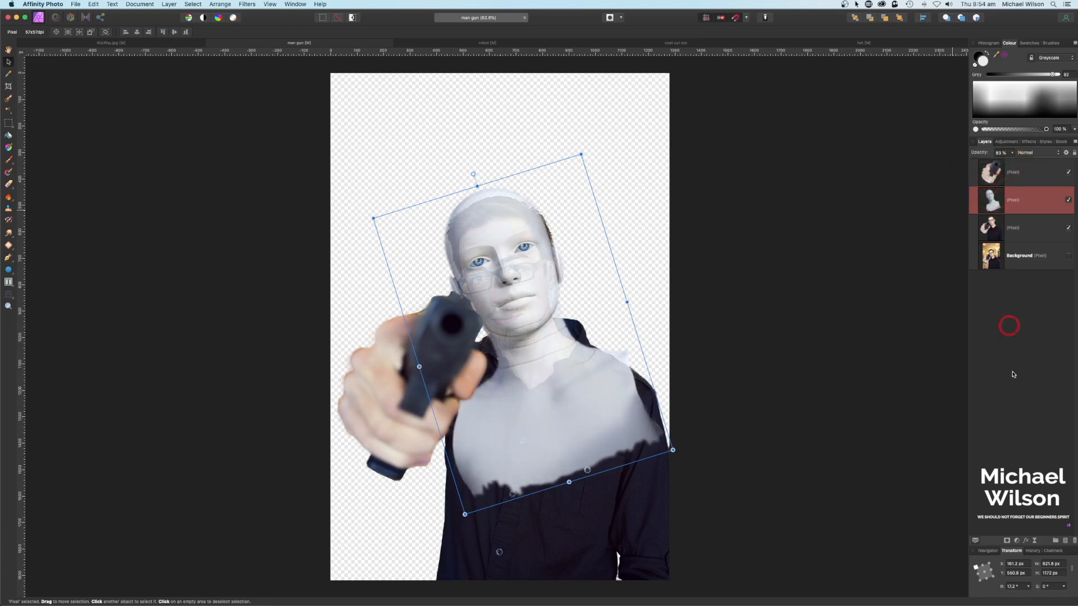
left_click(1007, 541)
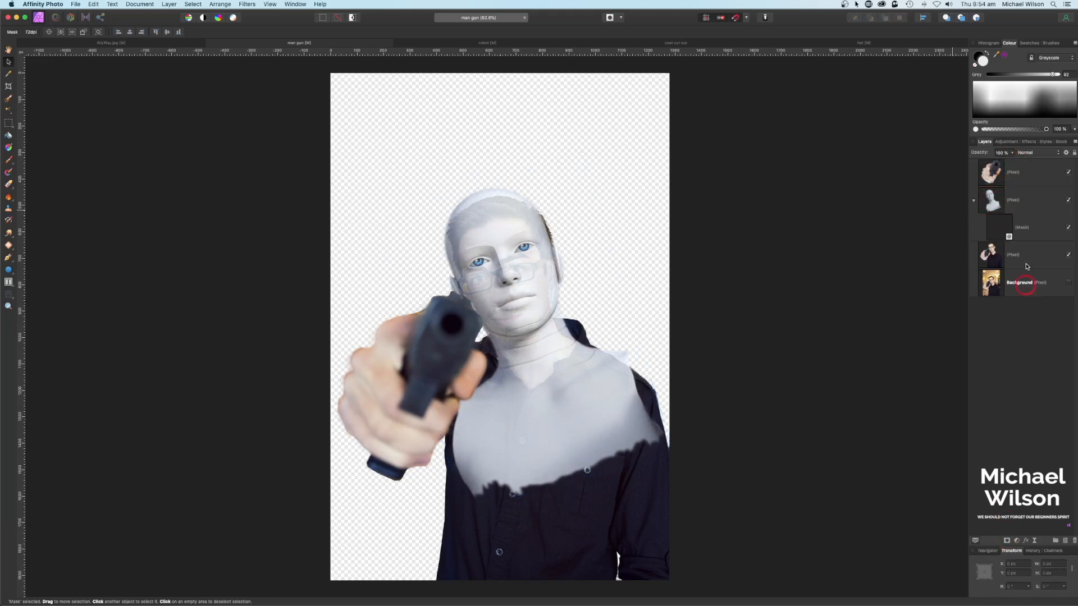
Step: Paint black on the robot layer's mask with a 256 px soft brush to hide the white chest
left_click(1006, 230)
left_click(9, 162)
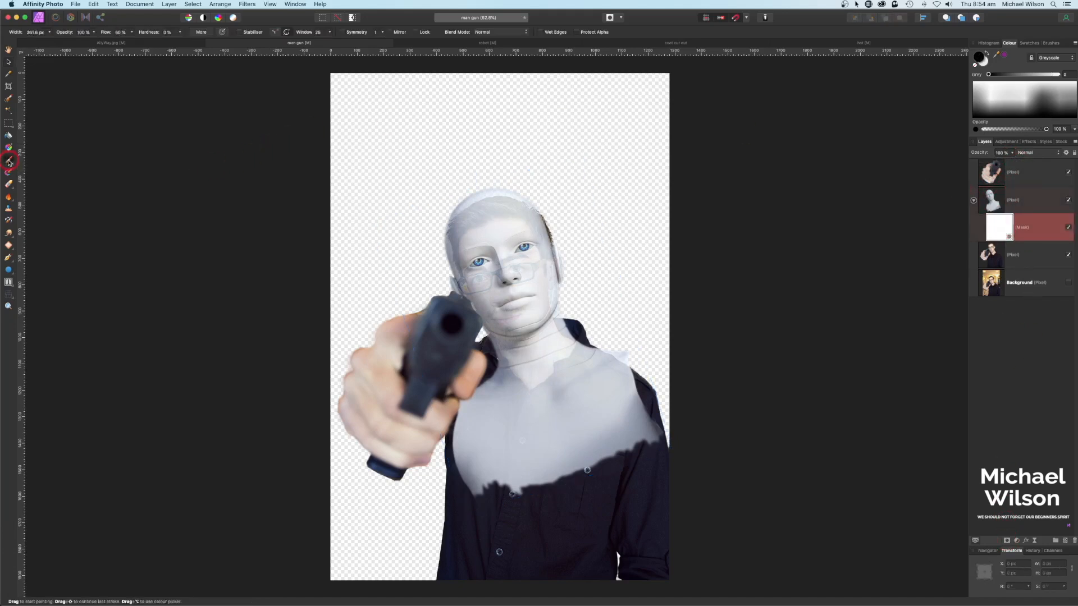
left_click(1051, 44)
left_click(1020, 115)
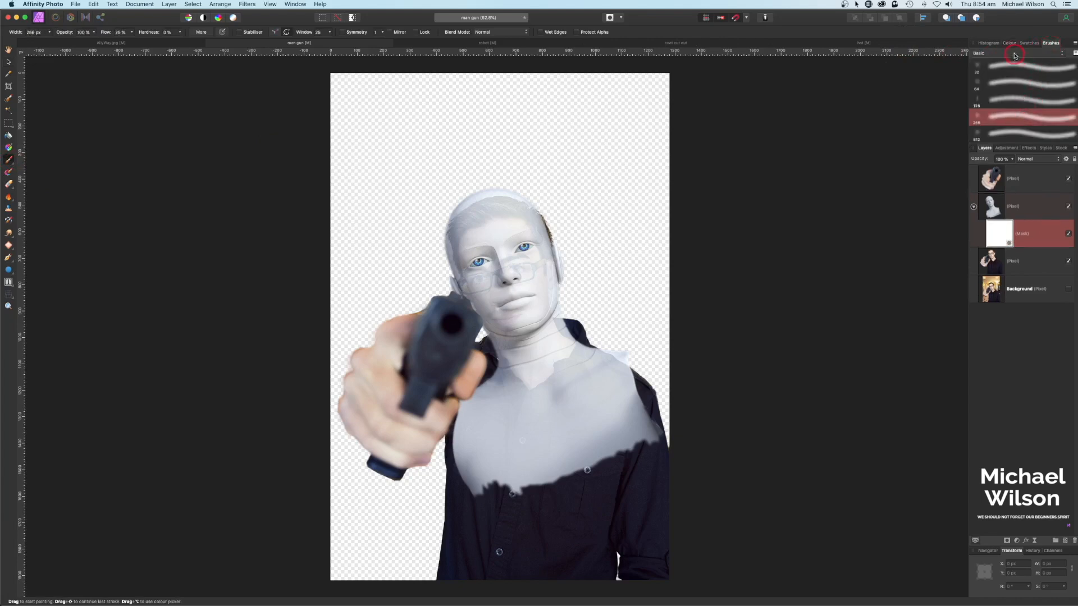
left_click(1011, 44)
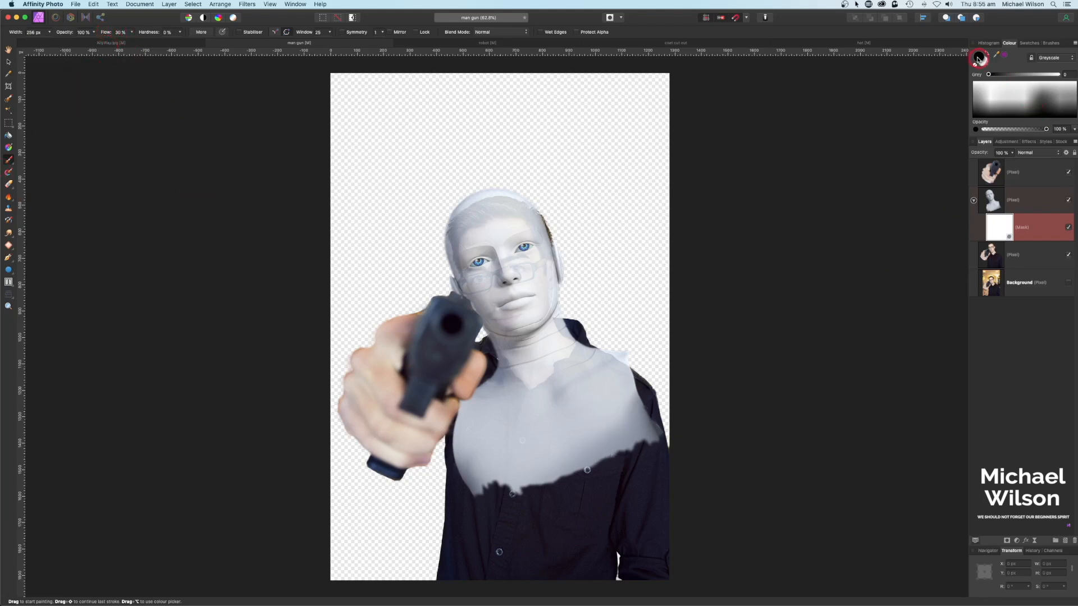
mouse_move(534, 464)
left_mouse_down()
mouse_move(582, 455)
mouse_move(563, 448)
mouse_move(680, 433)
mouse_move(508, 459)
mouse_move(513, 478)
mouse_move(402, 470)
mouse_move(470, 447)
mouse_move(460, 436)
mouse_move(475, 425)
mouse_move(477, 395)
mouse_move(582, 424)
mouse_move(659, 404)
mouse_move(637, 360)
mouse_move(624, 358)
mouse_move(604, 417)
mouse_move(492, 429)
mouse_move(512, 415)
mouse_move(575, 415)
mouse_move(611, 361)
mouse_move(531, 434)
mouse_move(492, 413)
left_mouse_up()
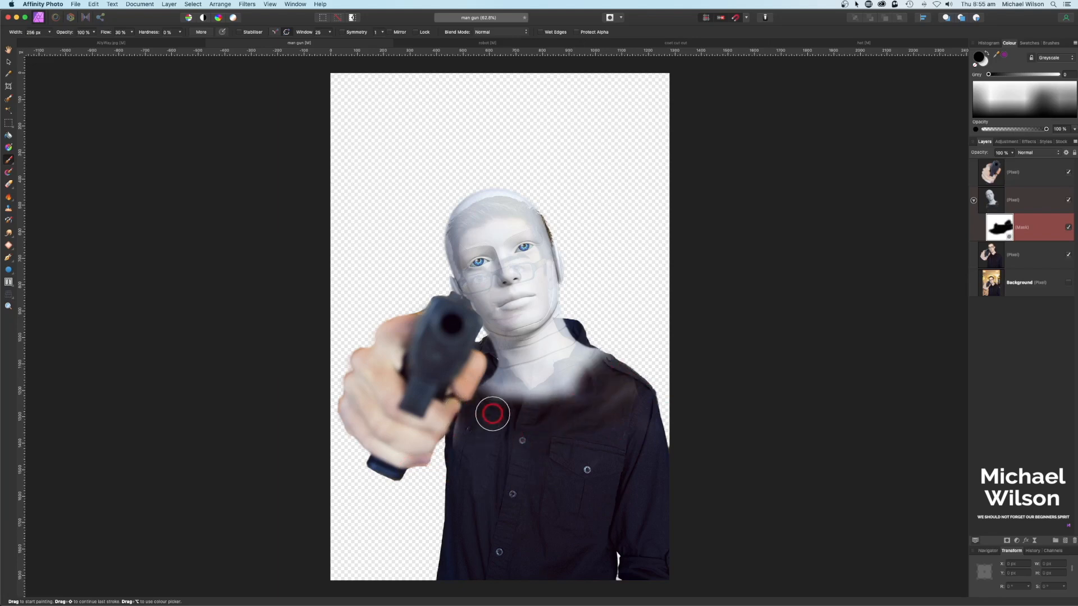
Step: Zoom in and use a smaller brush to mask out the white haze along the shoulder and collar
key("super+plus")
key("super+plus")
key("super+plus")
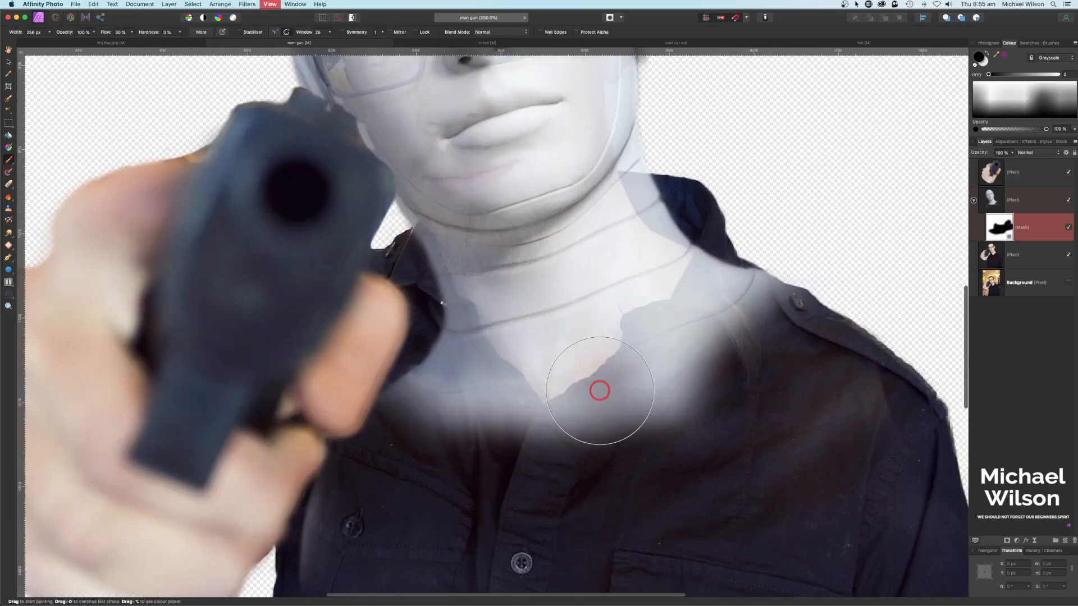
left_click_drag(624, 425, 608, 375)
key("bracketleft")
key("bracketleft")
key("bracketleft")
key("bracketleft")
key("bracketleft")
key("bracketleft")
key("bracketleft")
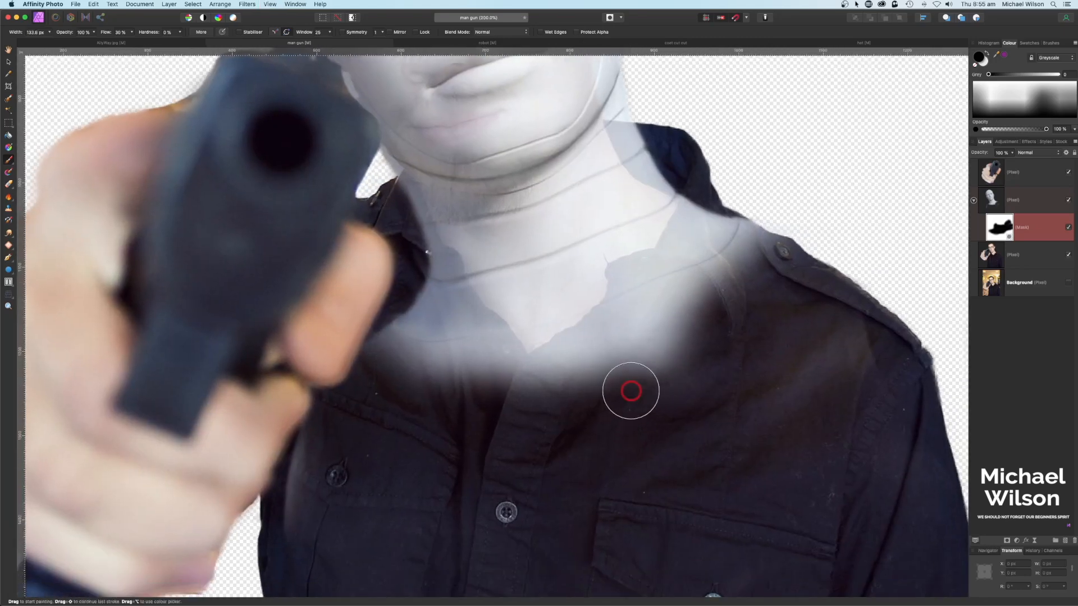
key("bracketleft")
key("bracketleft")
mouse_move(797, 235)
left_mouse_down()
mouse_move(708, 223)
mouse_move(691, 207)
mouse_move(689, 216)
mouse_move(692, 203)
mouse_move(677, 233)
mouse_move(690, 217)
mouse_move(716, 256)
mouse_move(730, 215)
mouse_move(705, 258)
mouse_move(622, 268)
mouse_move(610, 311)
mouse_move(518, 370)
mouse_move(627, 370)
mouse_move(723, 320)
mouse_move(734, 280)
mouse_move(719, 233)
mouse_move(612, 362)
mouse_move(556, 362)
mouse_move(676, 267)
mouse_move(705, 209)
mouse_move(684, 286)
mouse_move(548, 393)
mouse_move(443, 316)
mouse_move(449, 362)
mouse_move(414, 298)
mouse_move(395, 362)
mouse_move(403, 227)
mouse_move(401, 243)
mouse_move(383, 213)
mouse_move(394, 213)
mouse_move(402, 178)
mouse_move(433, 260)
mouse_move(425, 226)
mouse_move(449, 262)
mouse_move(440, 255)
mouse_move(438, 276)
mouse_move(507, 341)
mouse_move(416, 241)
mouse_move(399, 190)
mouse_move(429, 252)
mouse_move(488, 322)
mouse_move(580, 339)
mouse_move(662, 260)
mouse_move(698, 161)
mouse_move(702, 289)
mouse_move(673, 325)
mouse_move(623, 298)
left_mouse_up()
key("bracketright")
key("bracketright")
key("bracketright")
key("bracketright")
key("bracketright")
key("bracketright")
key("bracketleft")
key("bracketleft")
key("bracketleft")
key("bracketleft")
key("bracketleft")
key("bracketleft")
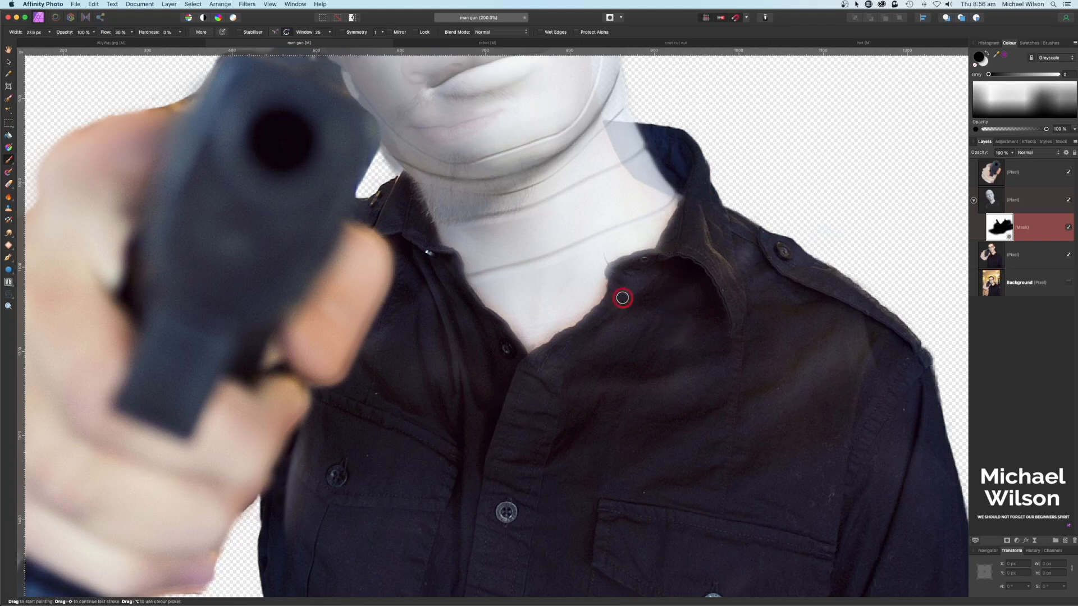
key("x")
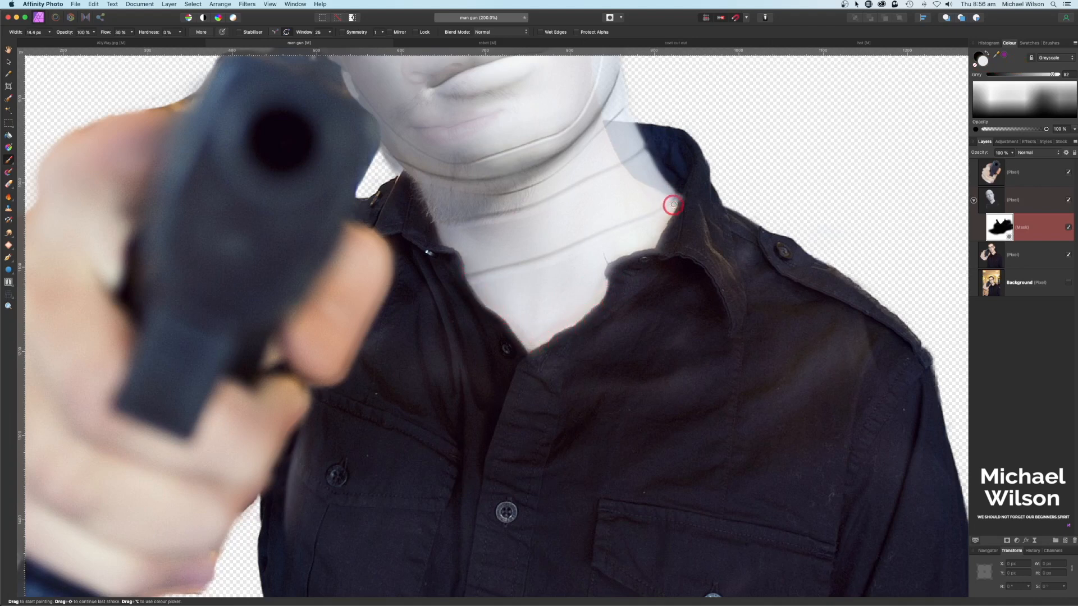
Step: Set the robot head layer to 100% opacity and tidy its neck edges against the collar
left_click(992, 201)
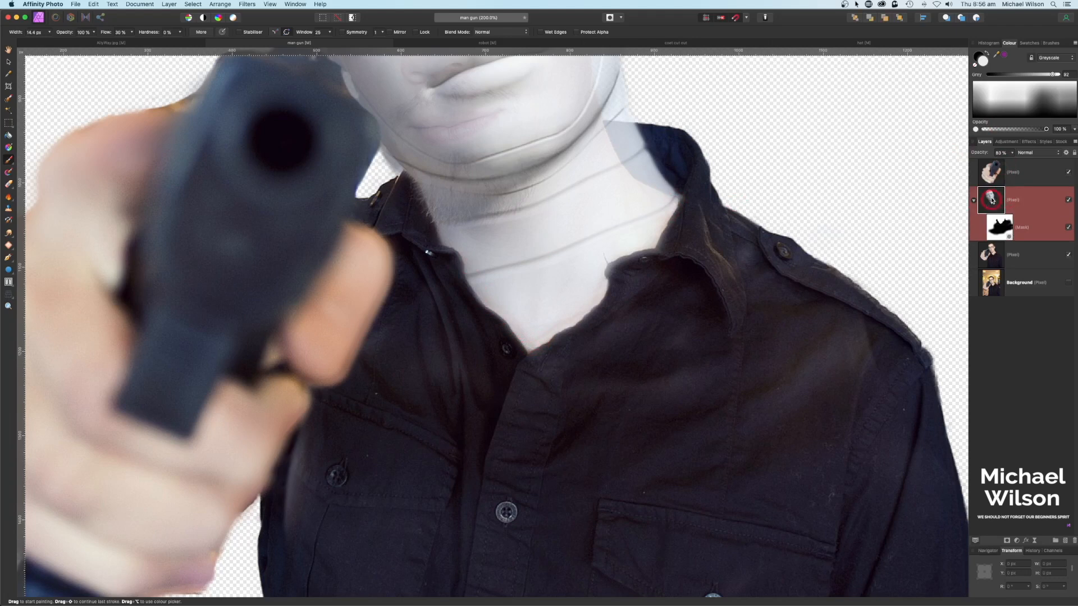
left_click(1014, 154)
left_click_drag(1025, 164, 1074, 165)
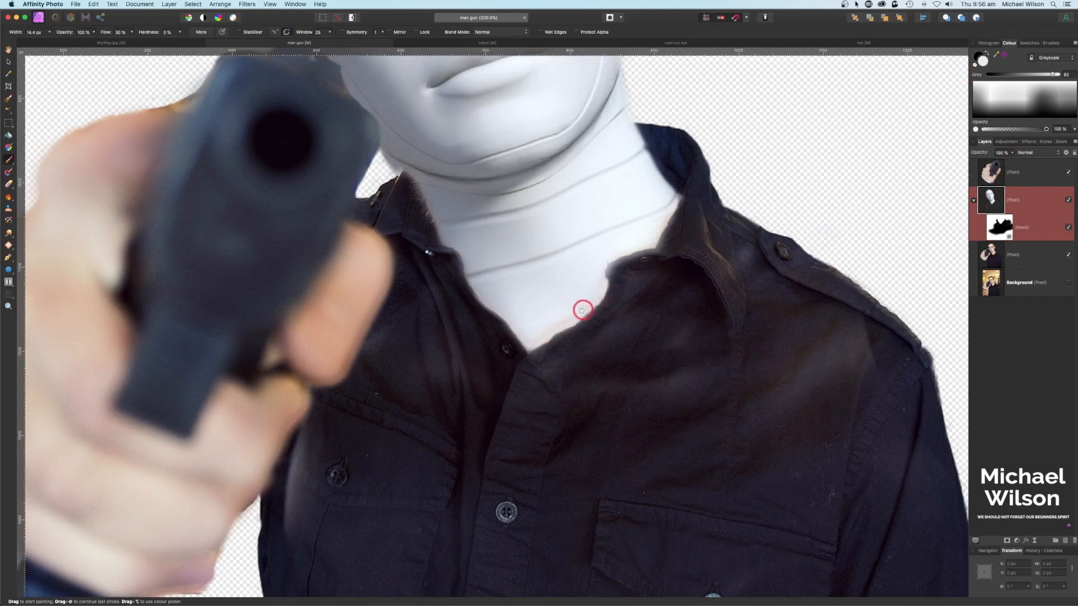
left_click_drag(569, 320, 599, 282)
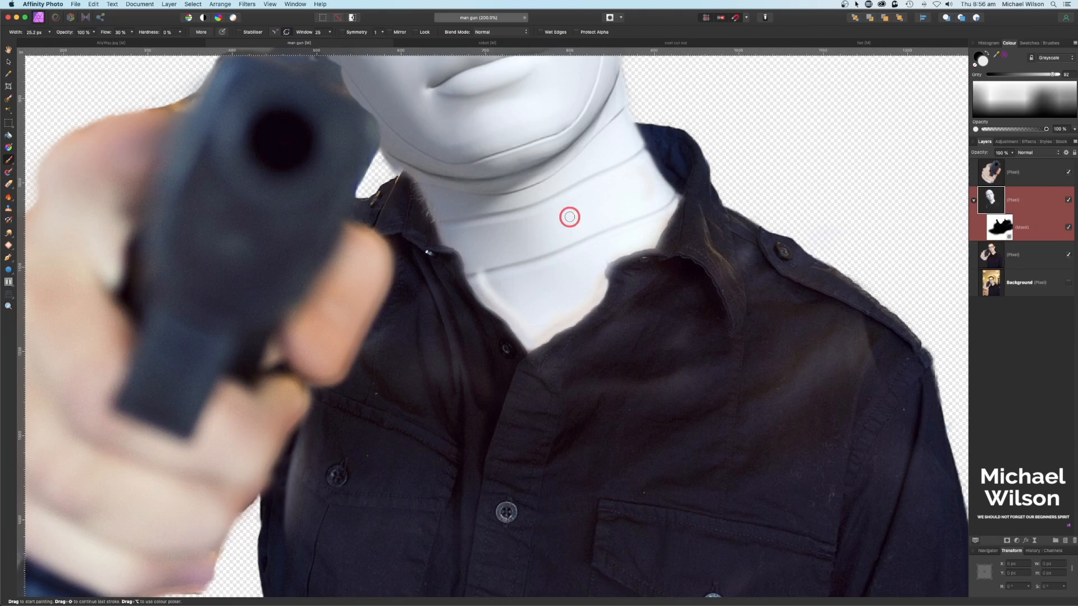
key("super+0")
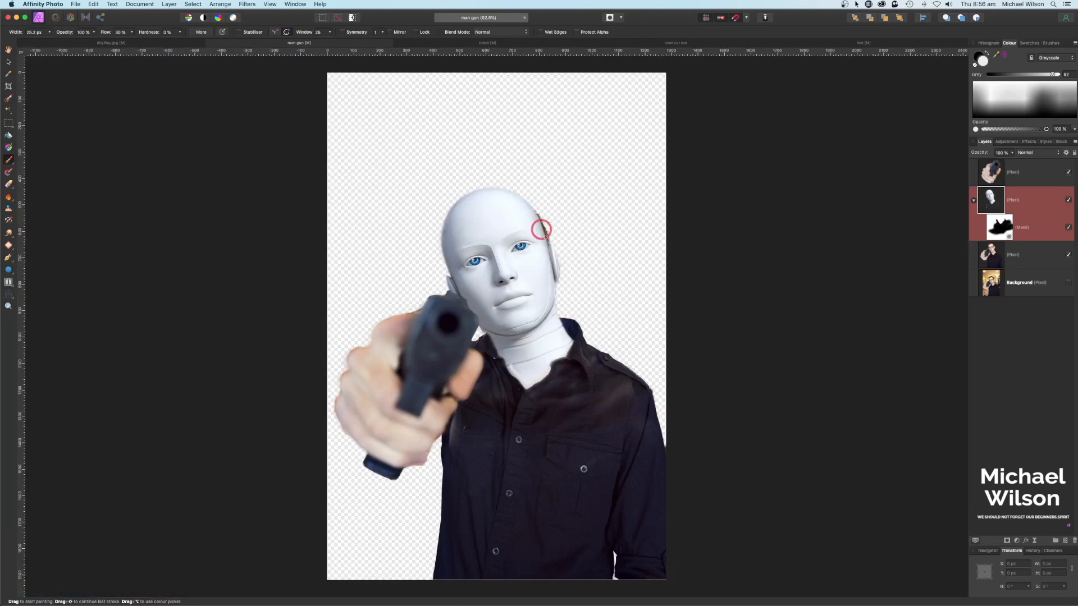
left_click(992, 255)
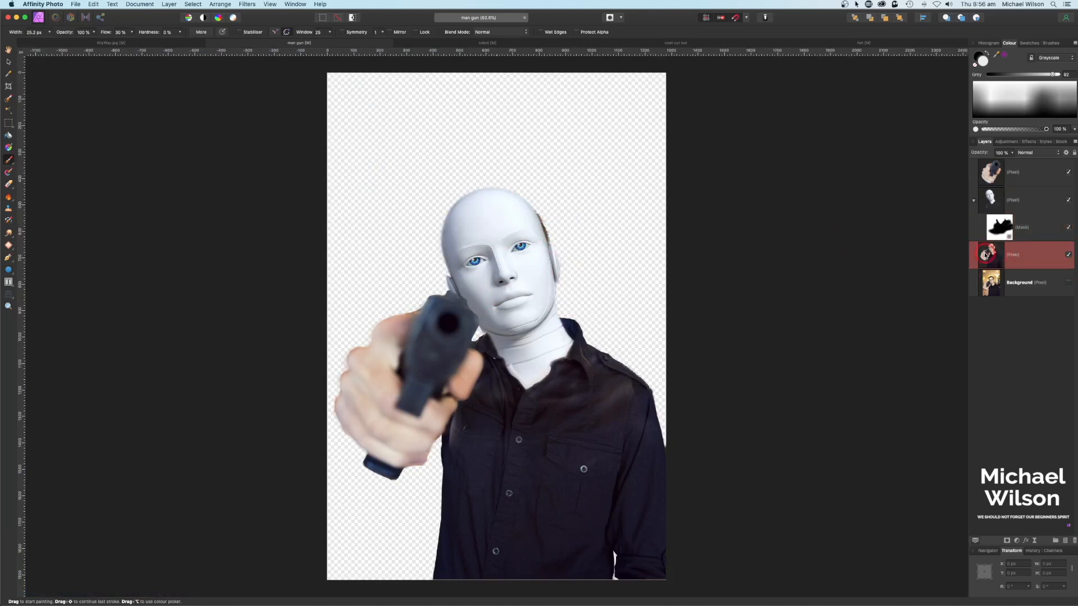
key("e")
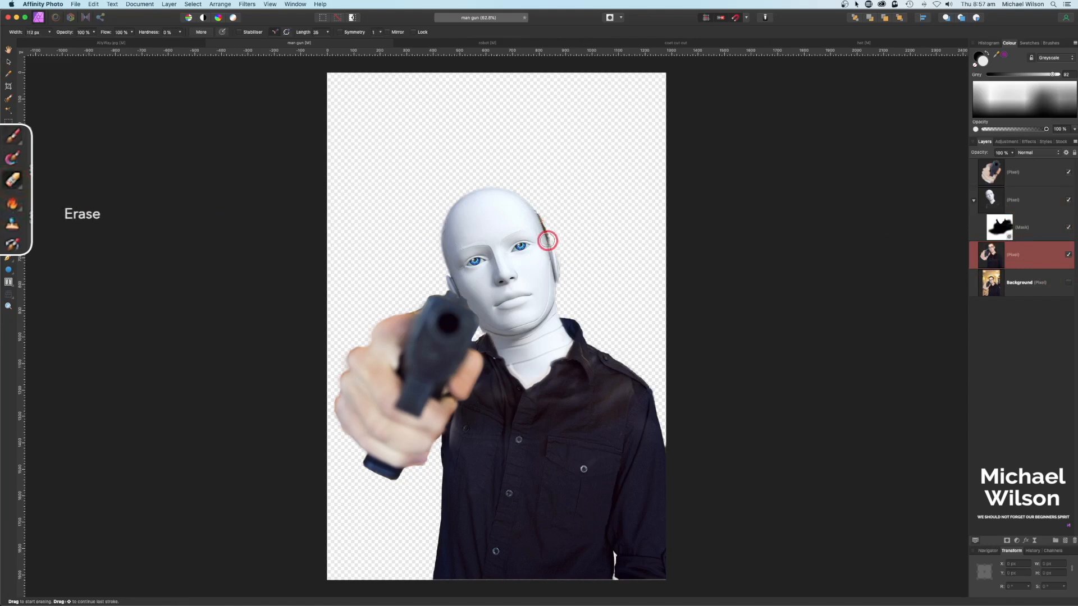
Step: Erase the brown fringe by the robot's right ear and add an empty pixel layer on top
left_click_drag(547, 239, 544, 224)
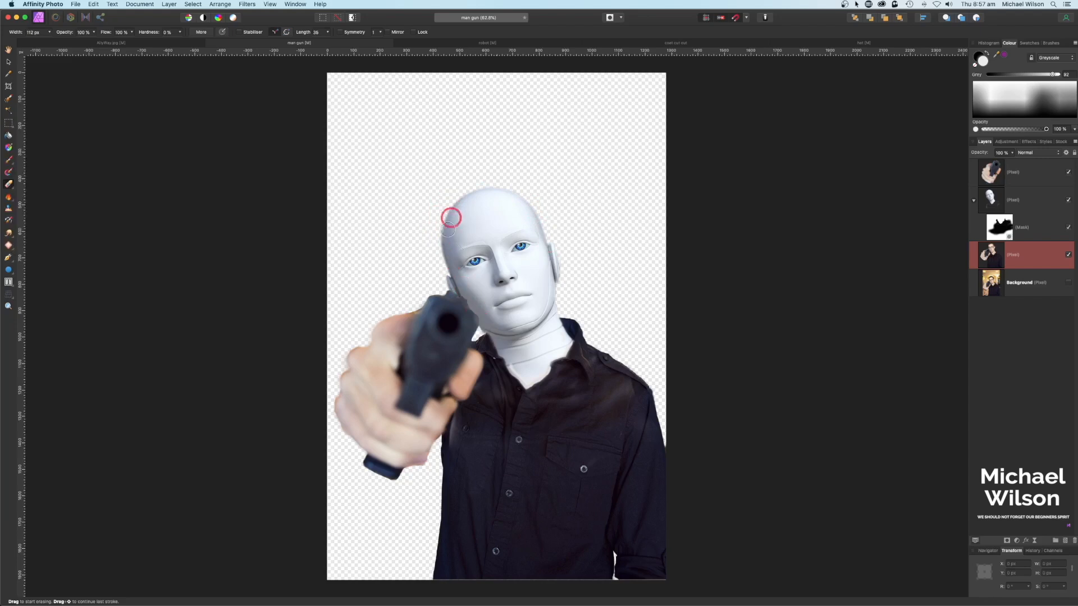
left_click(1069, 200)
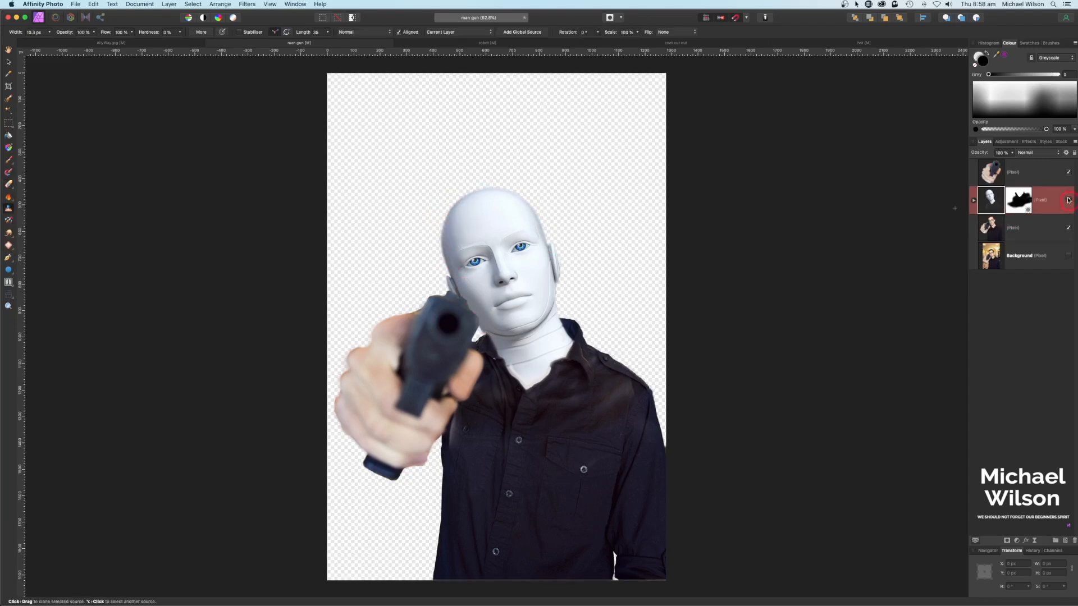
left_click(998, 175)
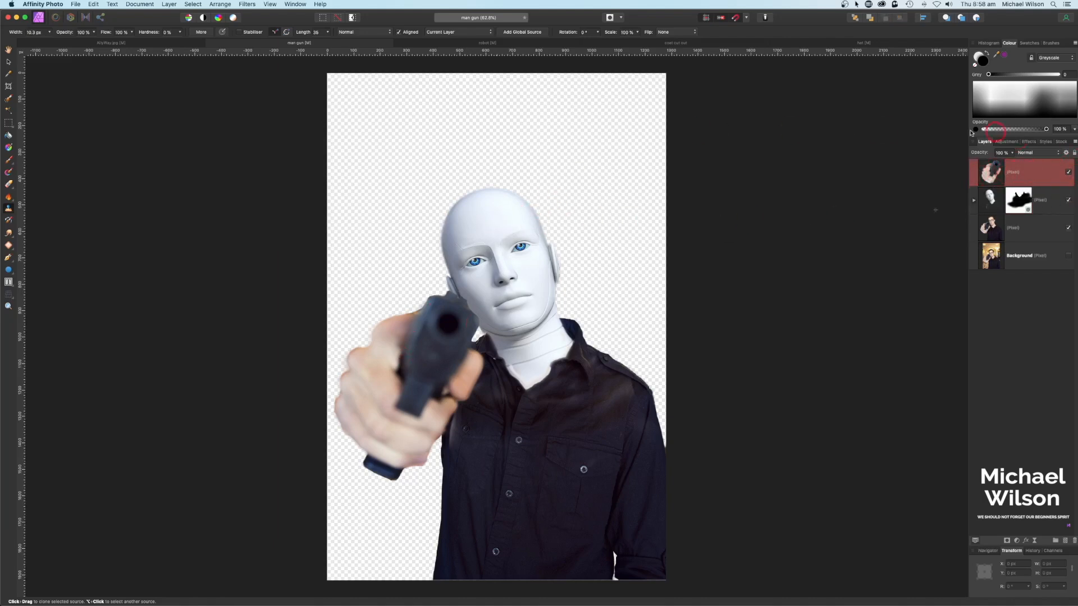
left_click(1066, 543)
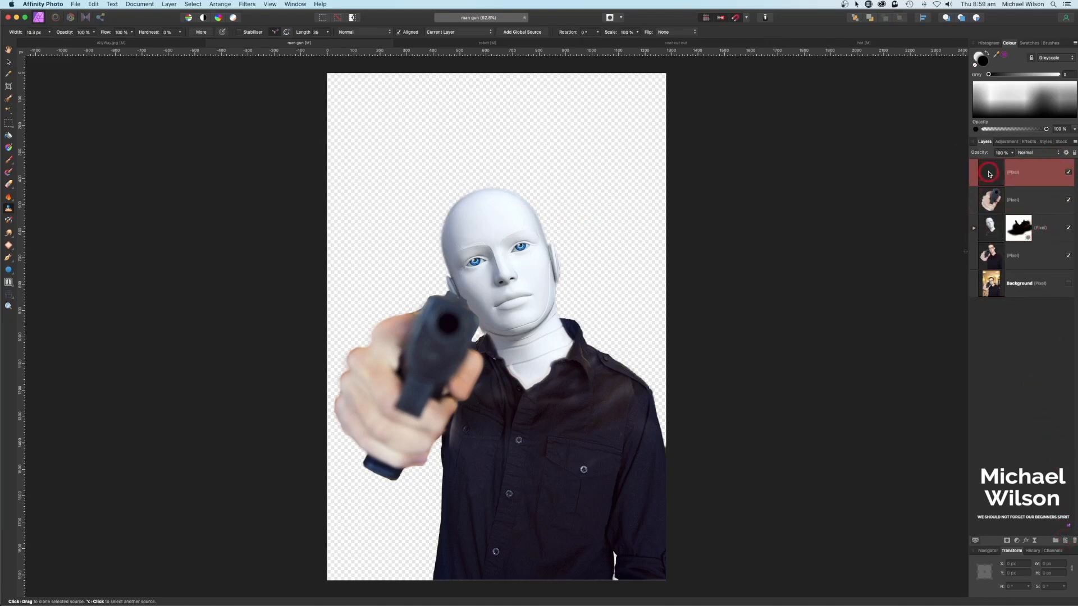
Step: Flood-fill a new layer with the forehead white, clip it to the hand layer, and set Colour blend mode
left_click_drag(997, 56, 506, 211)
left_click(8, 160)
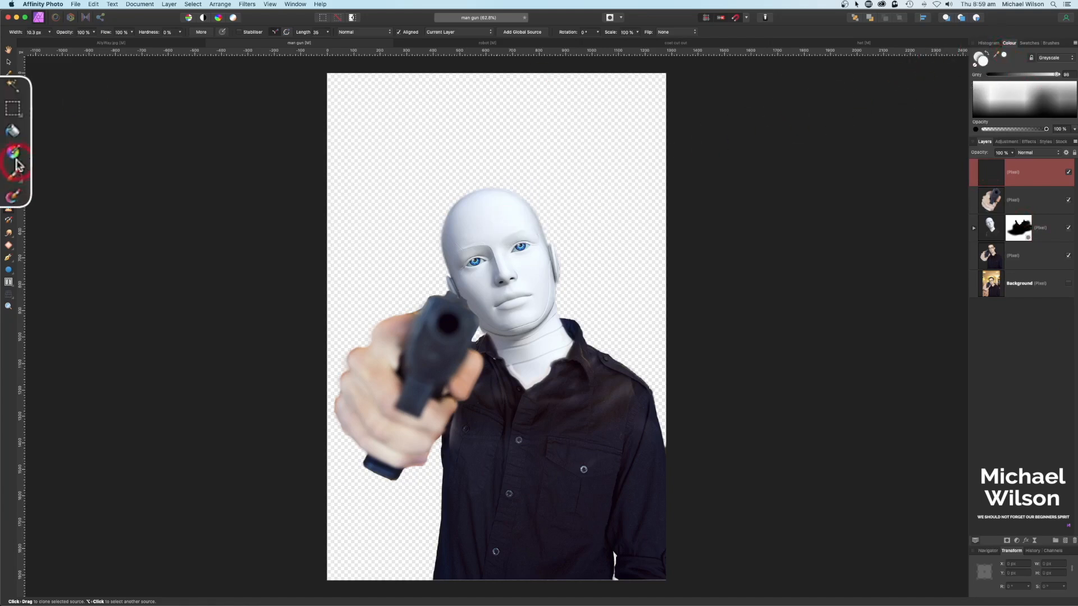
left_click(12, 134)
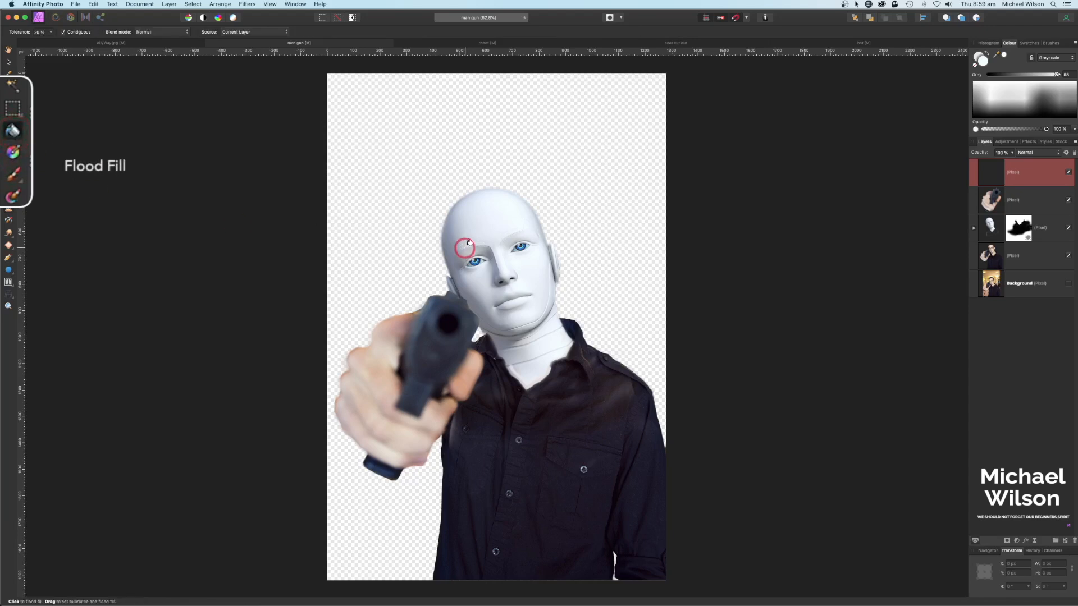
left_click(489, 223)
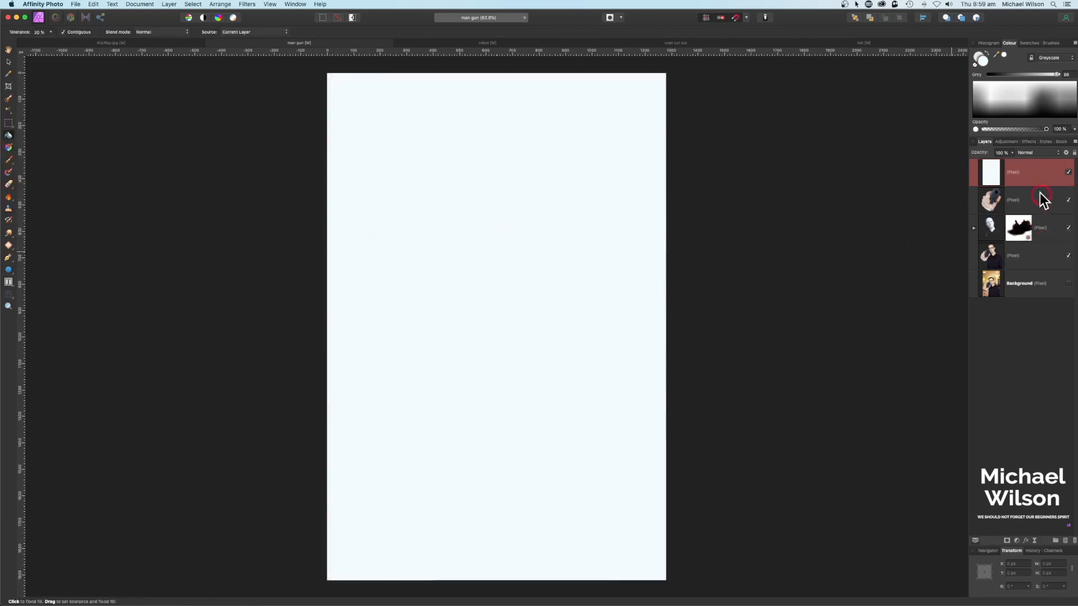
left_click_drag(1024, 174, 1001, 203)
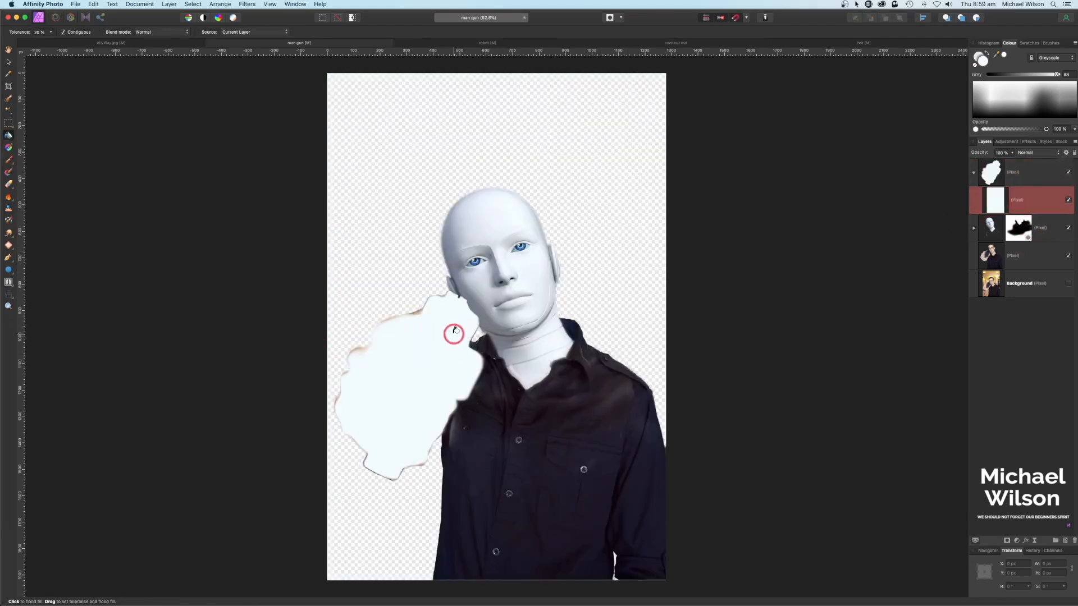
left_click(1031, 154)
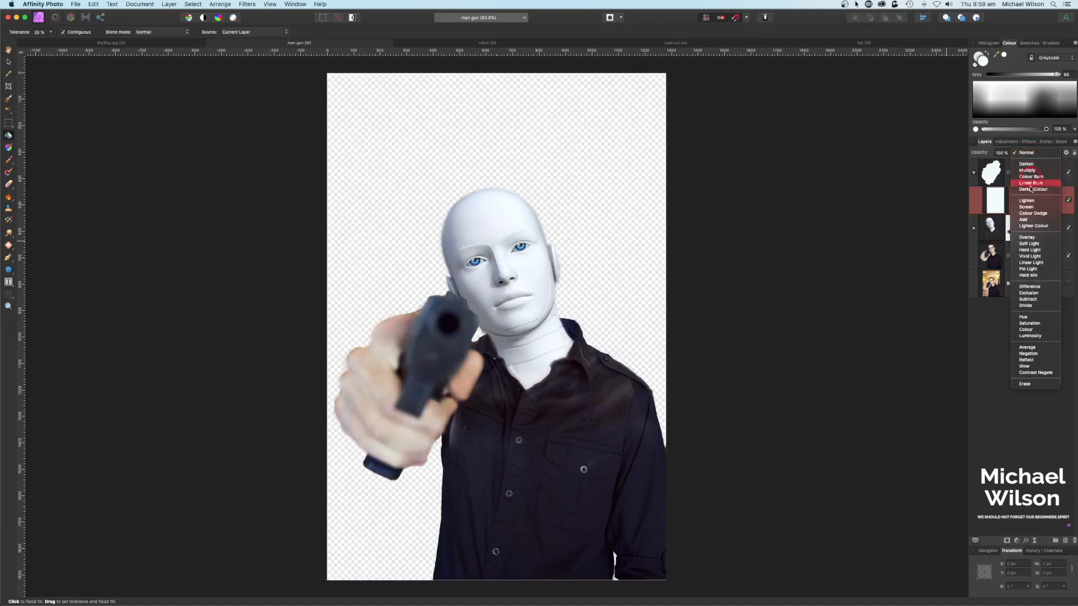
left_click(1029, 331)
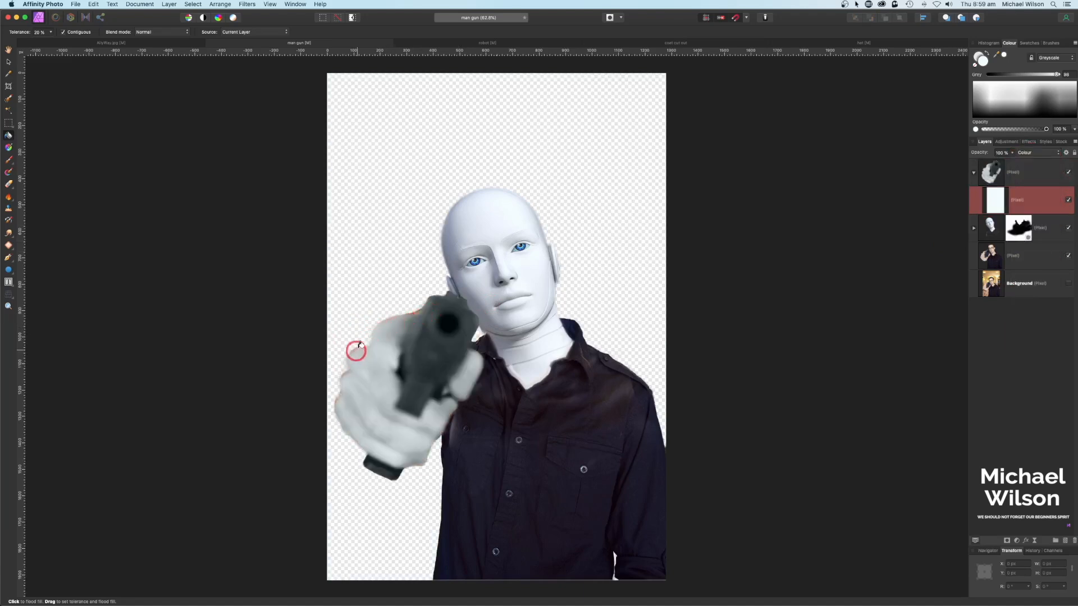
left_click(1030, 255)
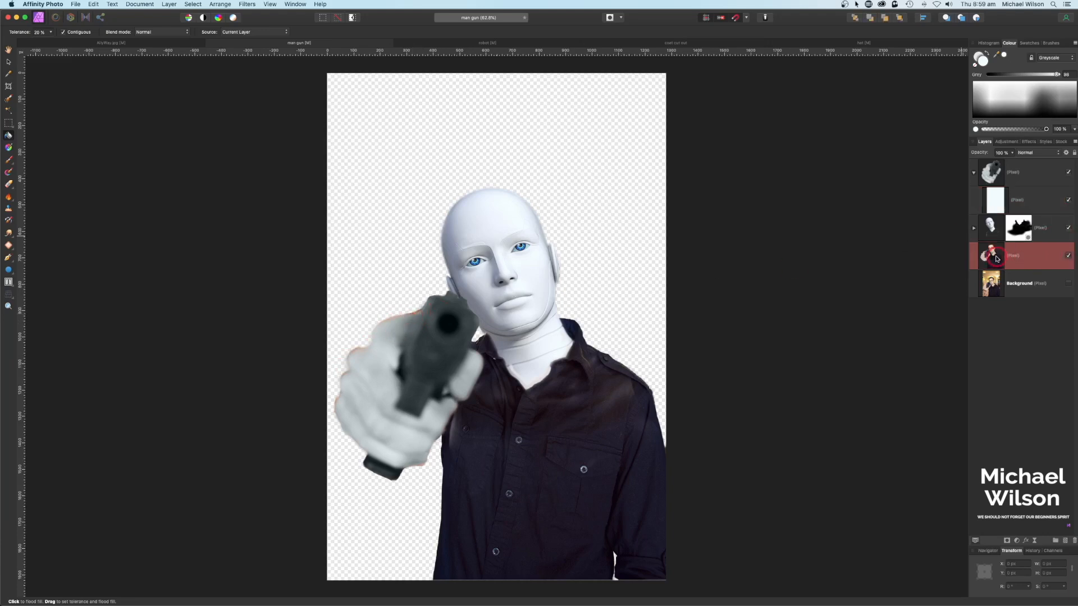
Step: Erase the reddish fringe along the gun hand's upper and lower edges
left_click(8, 186)
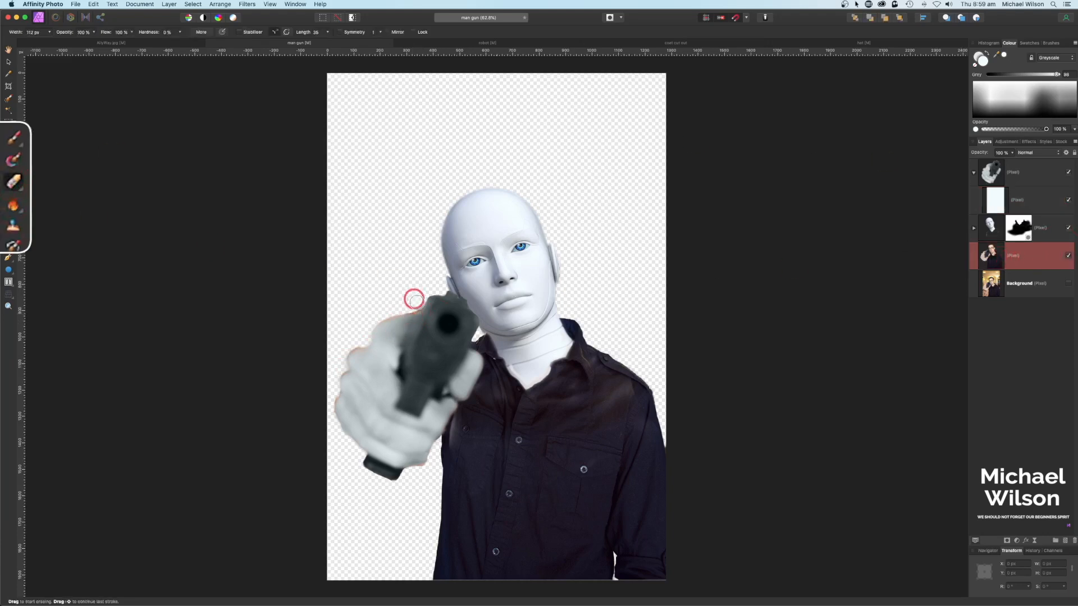
mouse_move(413, 312)
left_mouse_down()
mouse_move(344, 356)
mouse_move(327, 416)
mouse_move(341, 449)
left_mouse_up()
mouse_move(424, 470)
left_mouse_down()
mouse_move(432, 454)
mouse_move(408, 471)
left_mouse_up()
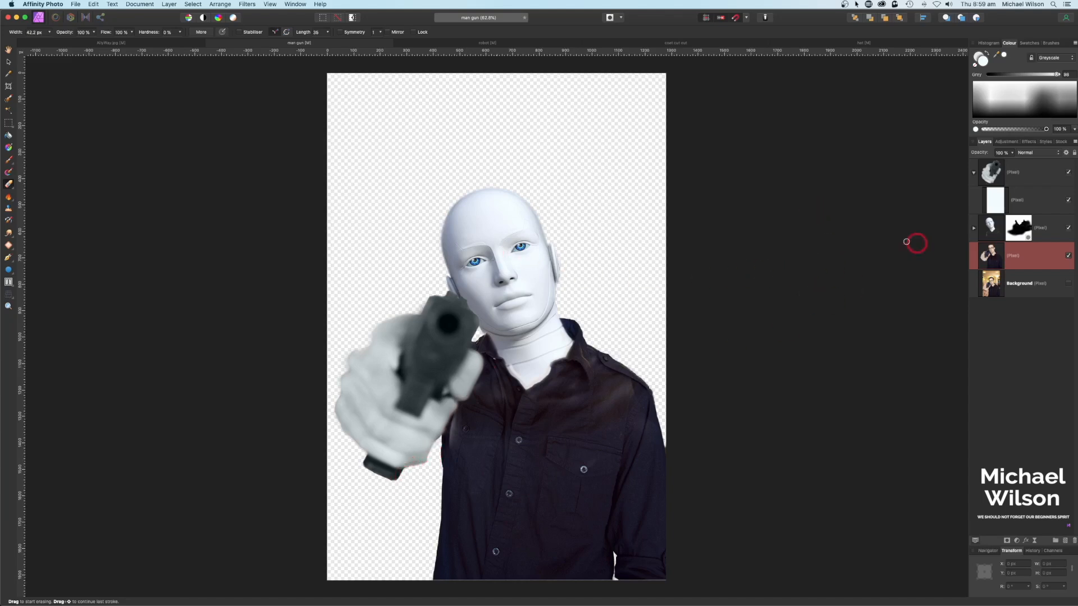
Step: Paint black on the robot layer's mask to hide more pale haze over the shirt shoulder
left_click(975, 174)
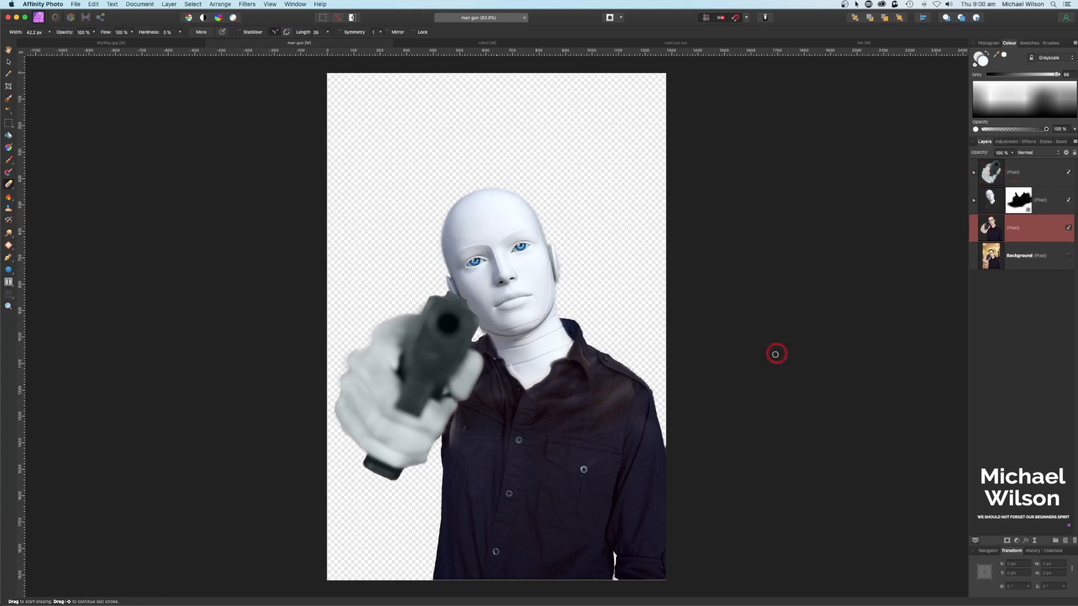
left_click(976, 201)
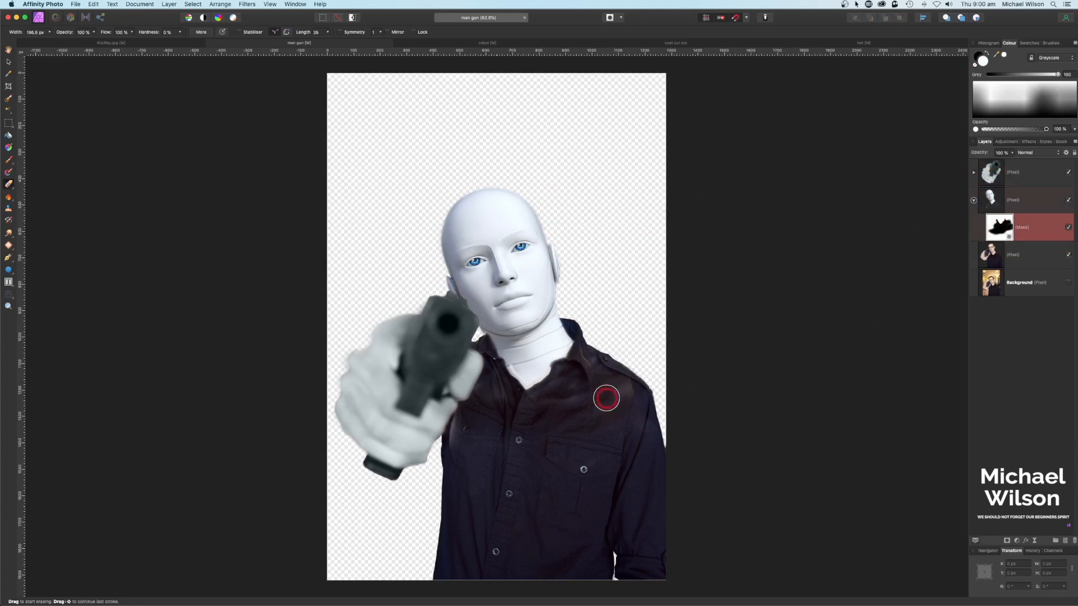
key("x")
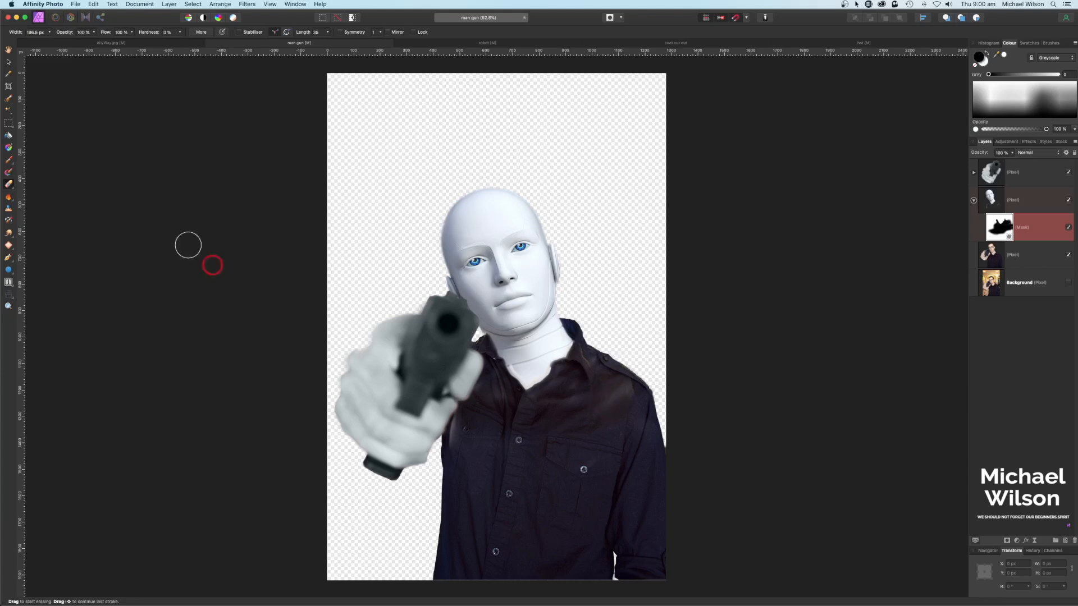
left_click(12, 160)
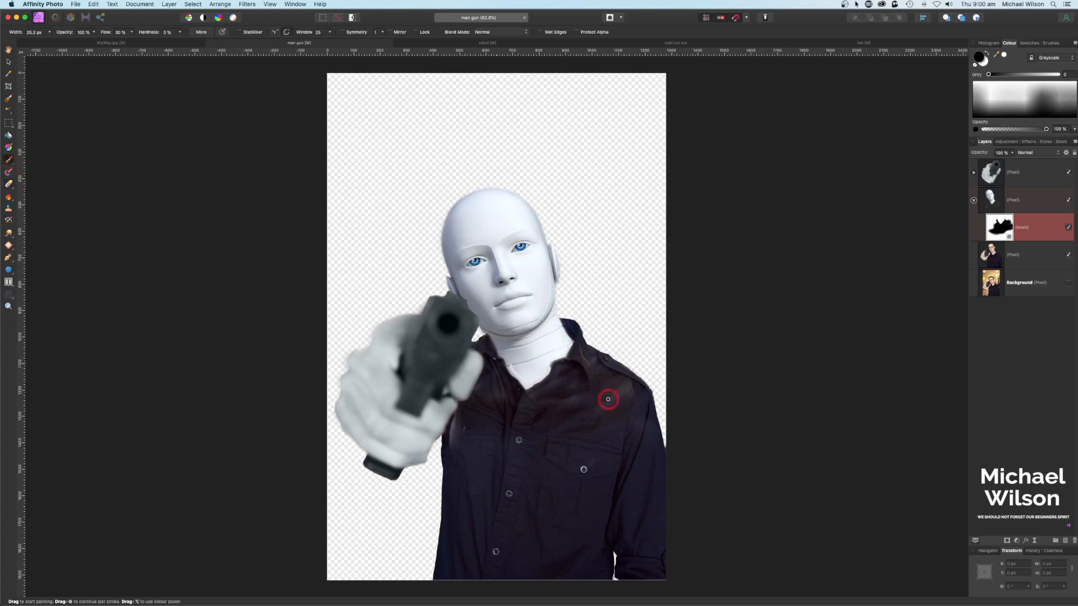
scroll(607, 399, "left", 1)
key("]")
key("]")
key("]")
mouse_move(609, 399)
left_mouse_down()
mouse_move(634, 378)
mouse_move(624, 407)
mouse_move(592, 359)
left_mouse_up()
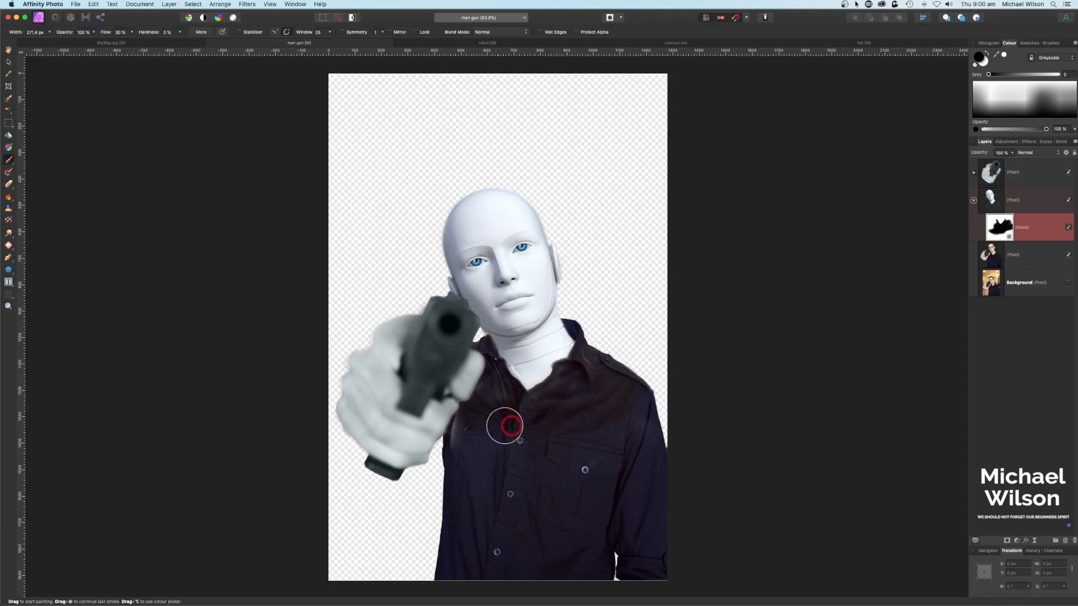
left_click(974, 201)
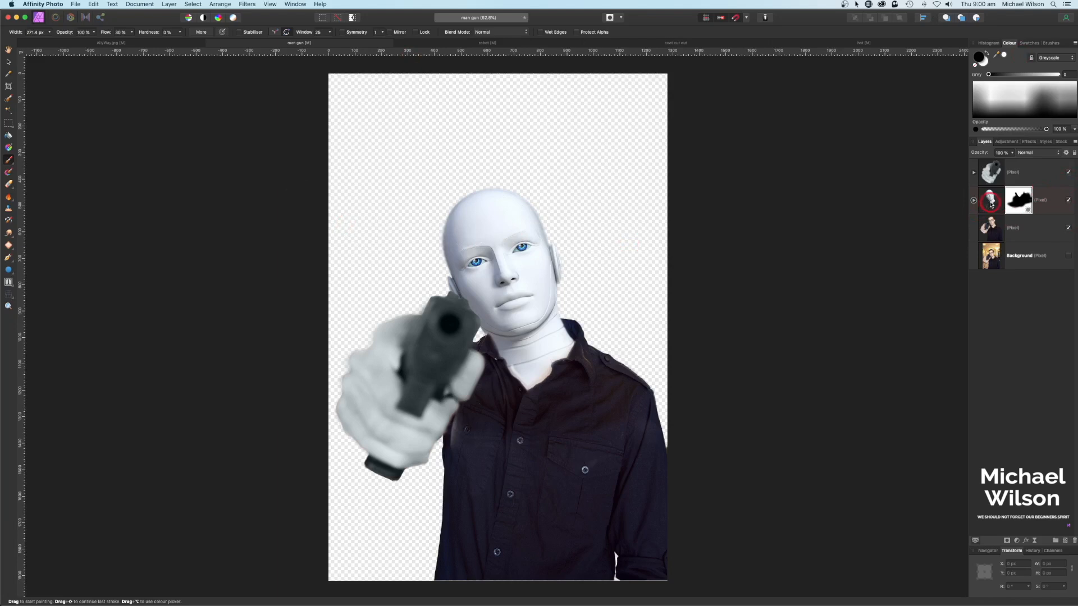
left_click(992, 205)
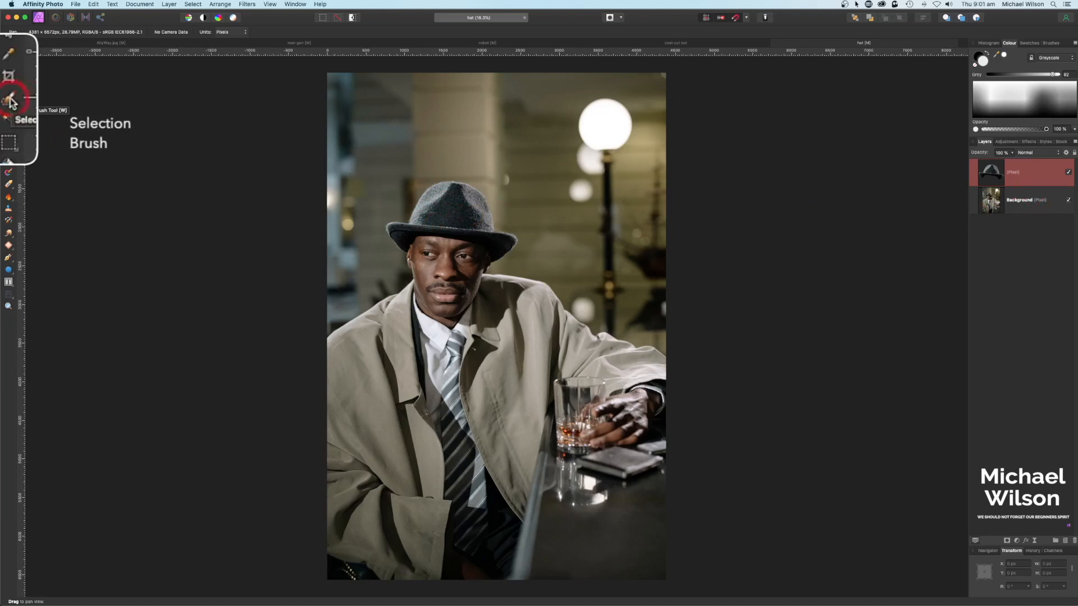
Step: Hide the hat image's Background layer, select the cut-out hat, and return to the man gun document
left_click(1069, 201)
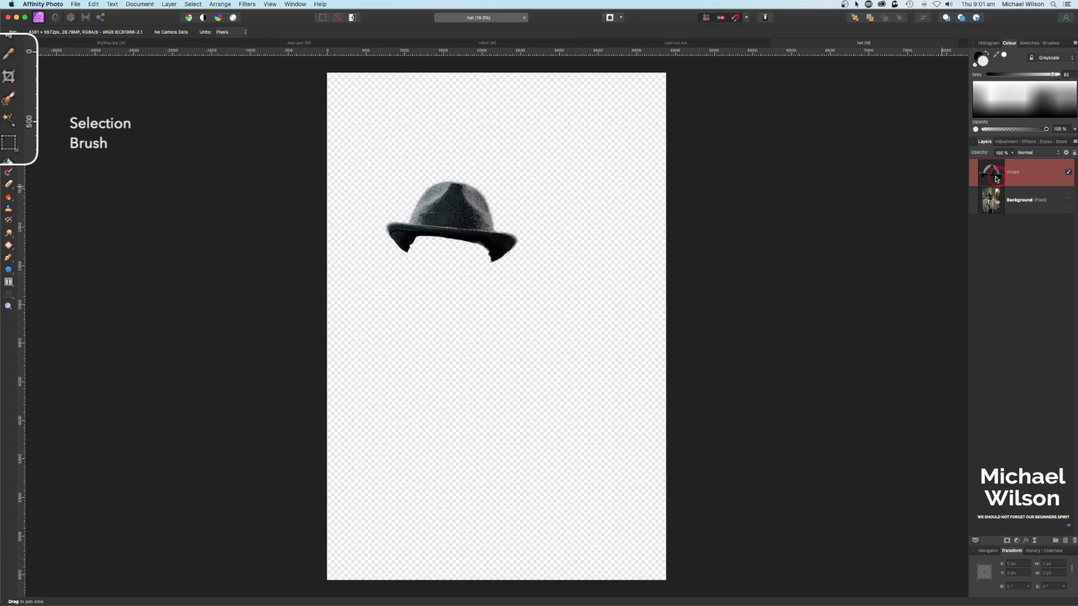
left_click(1012, 172)
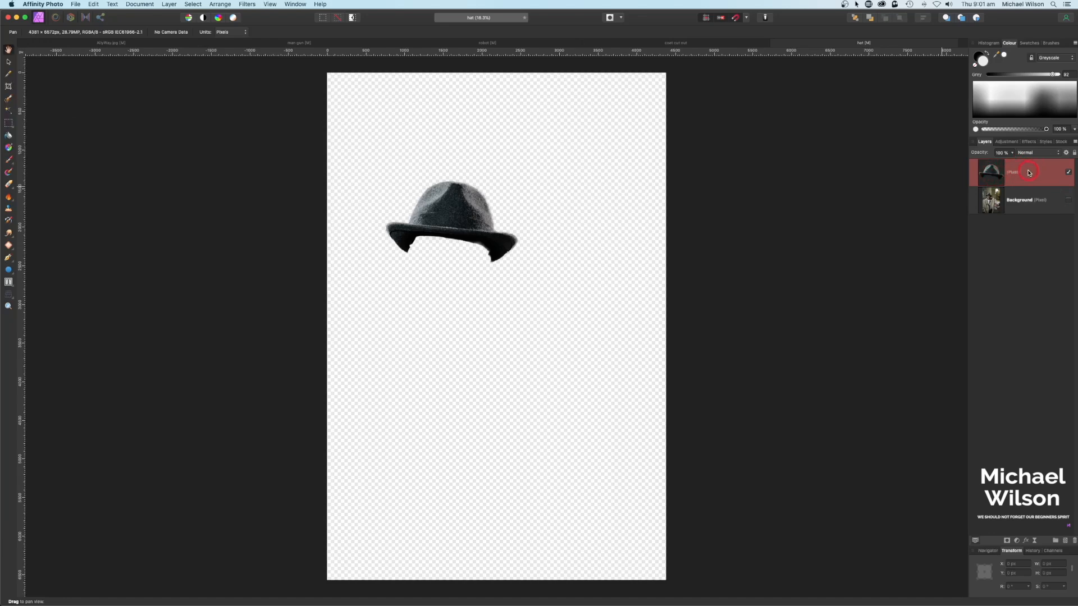
left_click(303, 45)
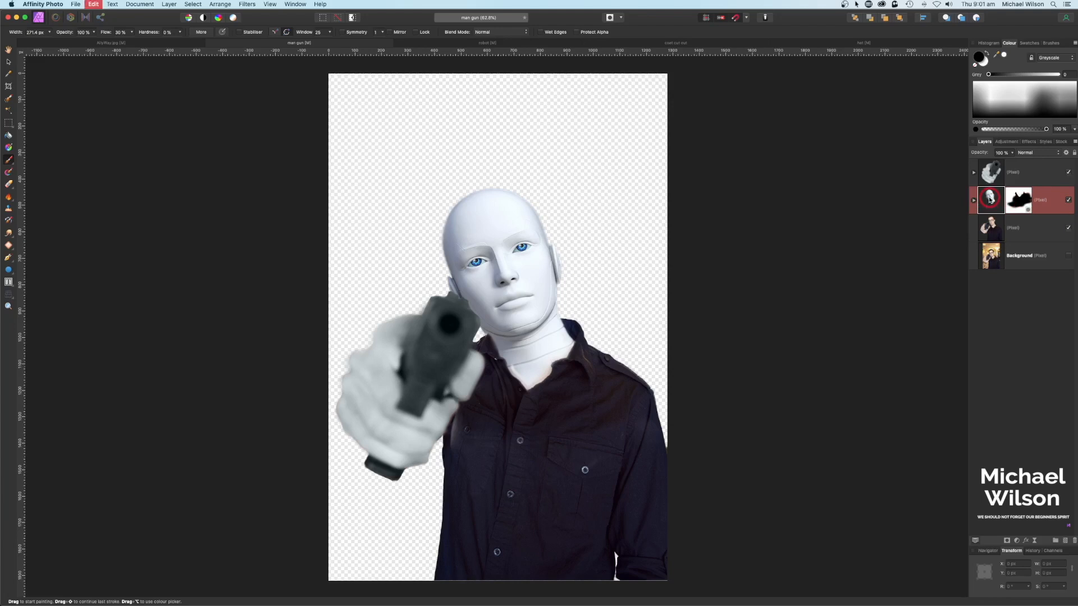
Step: Paste the hat, shrink it, tilt it about 23 degrees, and set it on the robot's head
key("super+v")
left_click(14, 60)
left_click_drag(620, 503, 371, 228)
left_click_drag(266, 162, 584, 373)
left_click_drag(645, 387, 495, 158)
left_click_drag(510, 120, 488, 128)
left_click_drag(464, 258, 444, 285)
left_click_drag(555, 180, 539, 197)
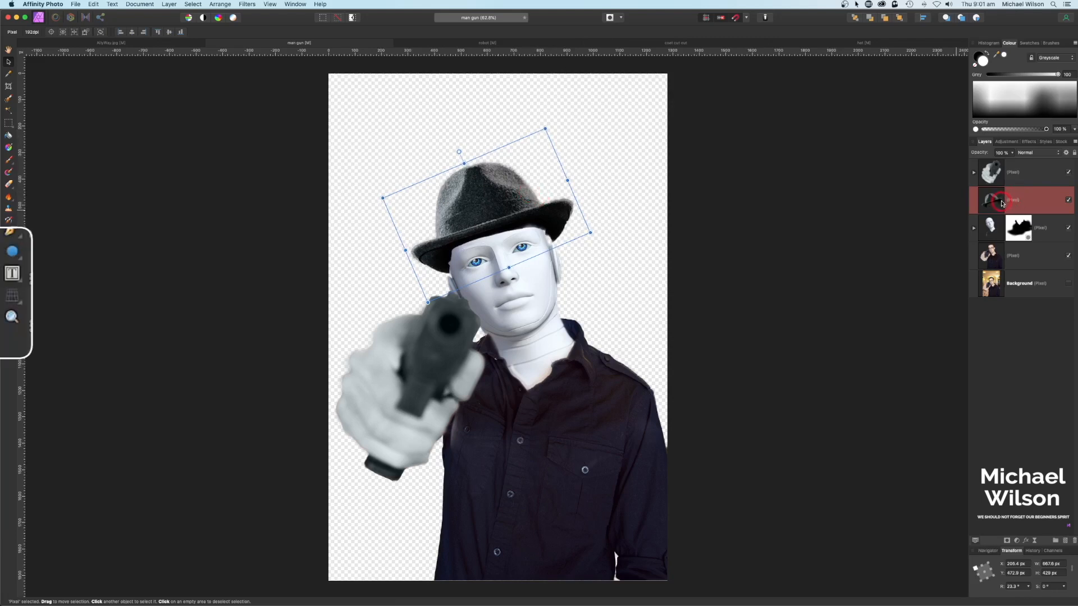
Step: Mesh-warp the hat's brim corners to fit the head and apply the warp
left_click(21, 305)
left_click(45, 296)
left_click_drag(590, 233, 586, 236)
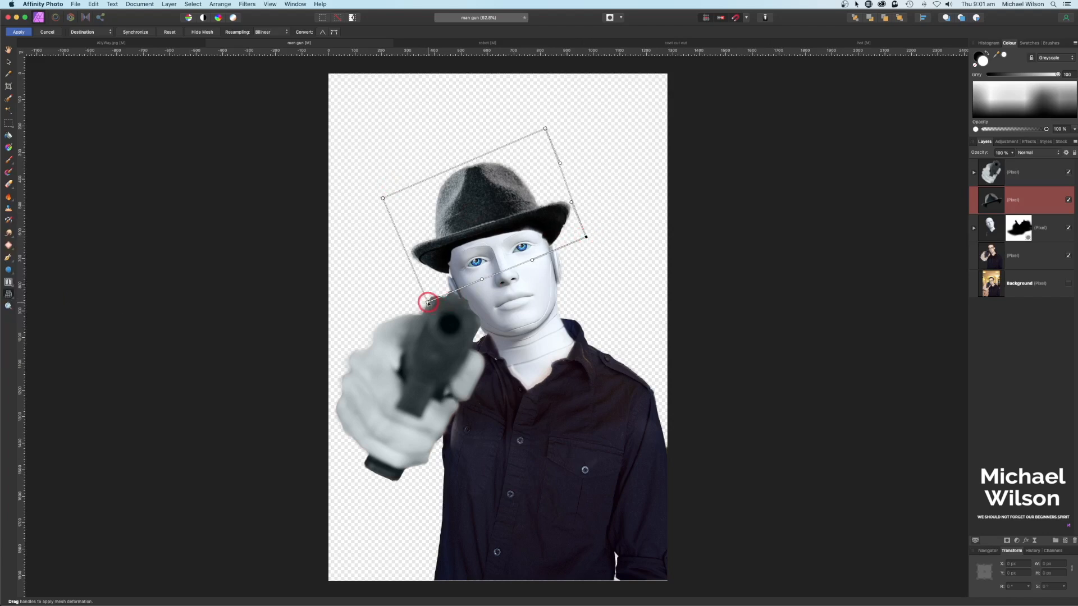
left_click_drag(428, 304, 432, 308)
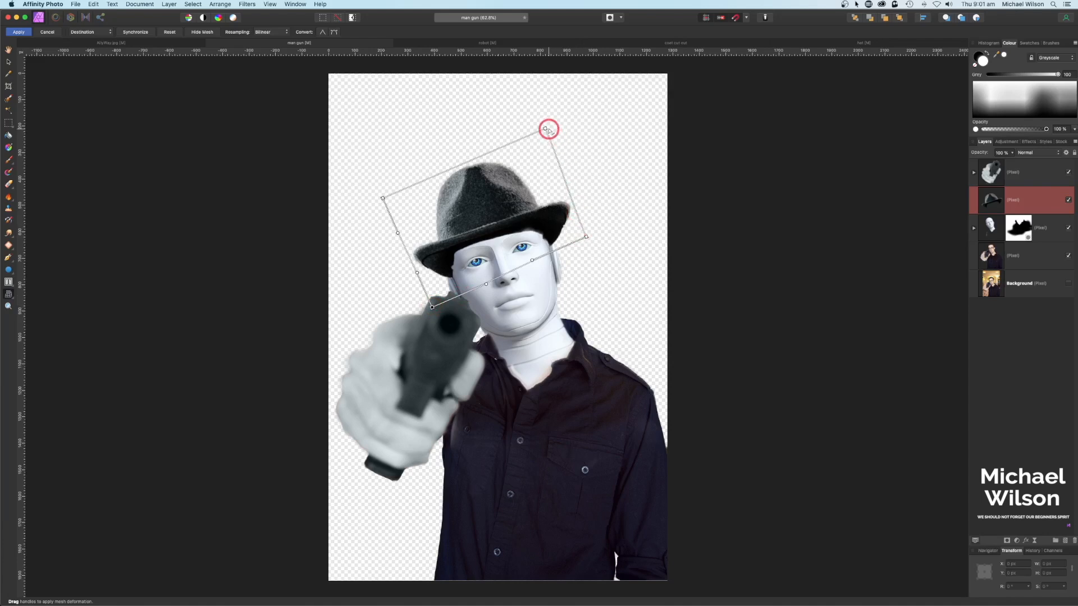
left_click_drag(586, 238, 586, 238)
left_click(19, 33)
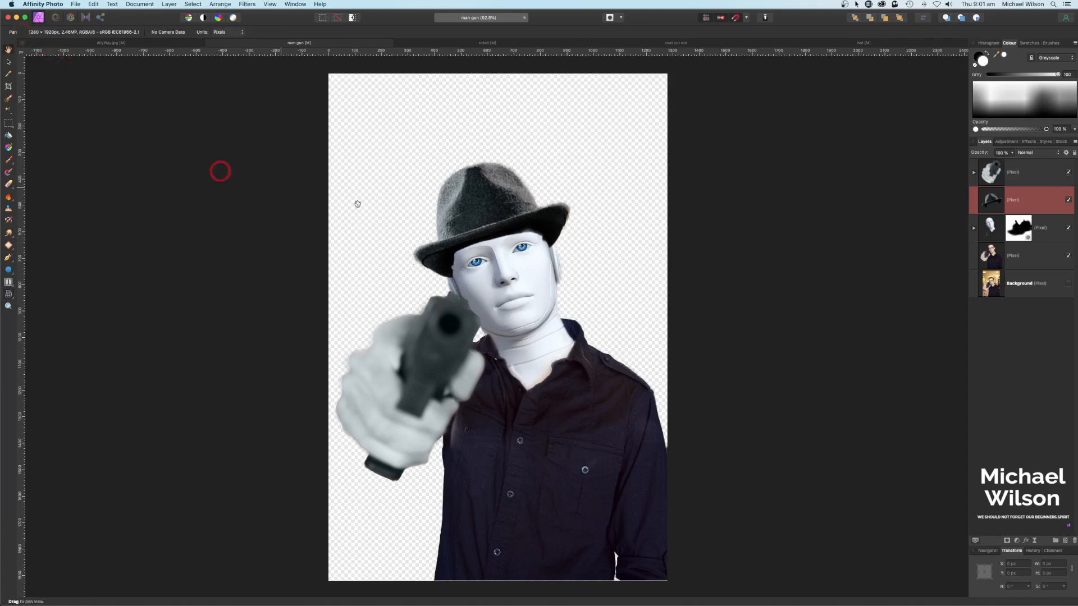
Step: At 100% zoom, add a mask to the hat and paint away the brim above the right eye at 30% flow
key("super+1")
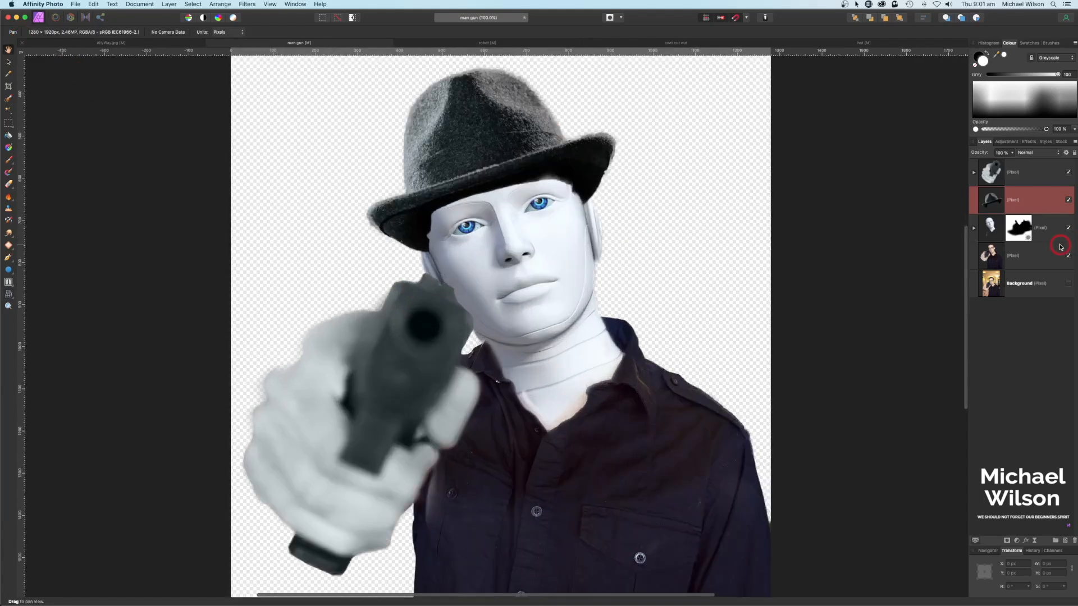
scroll(778, 231, "up", 2)
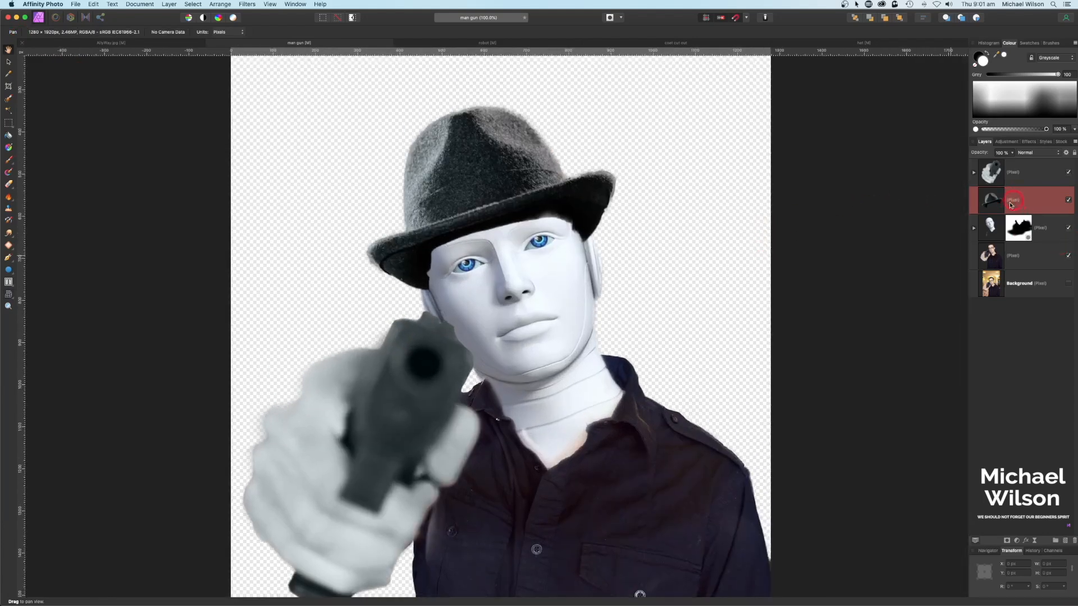
left_click(1008, 543)
left_click(1015, 296)
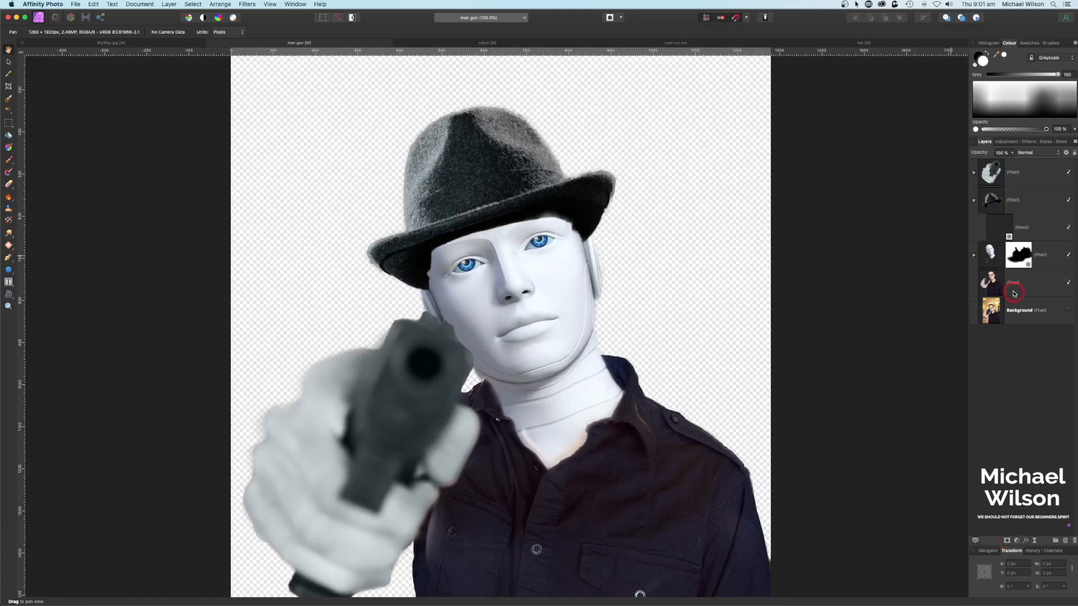
left_click(1004, 234)
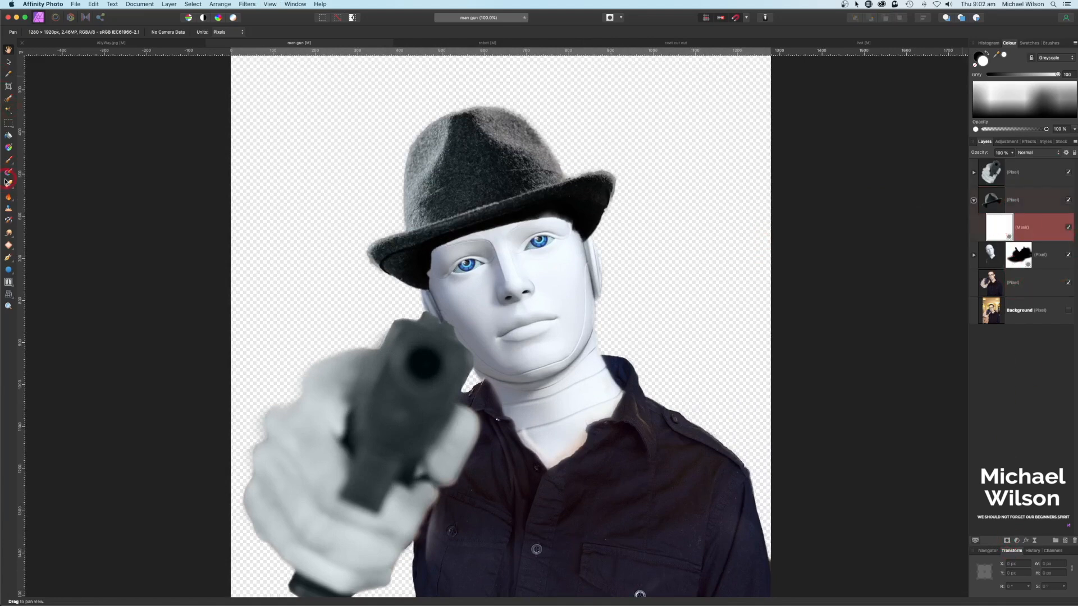
left_click(9, 160)
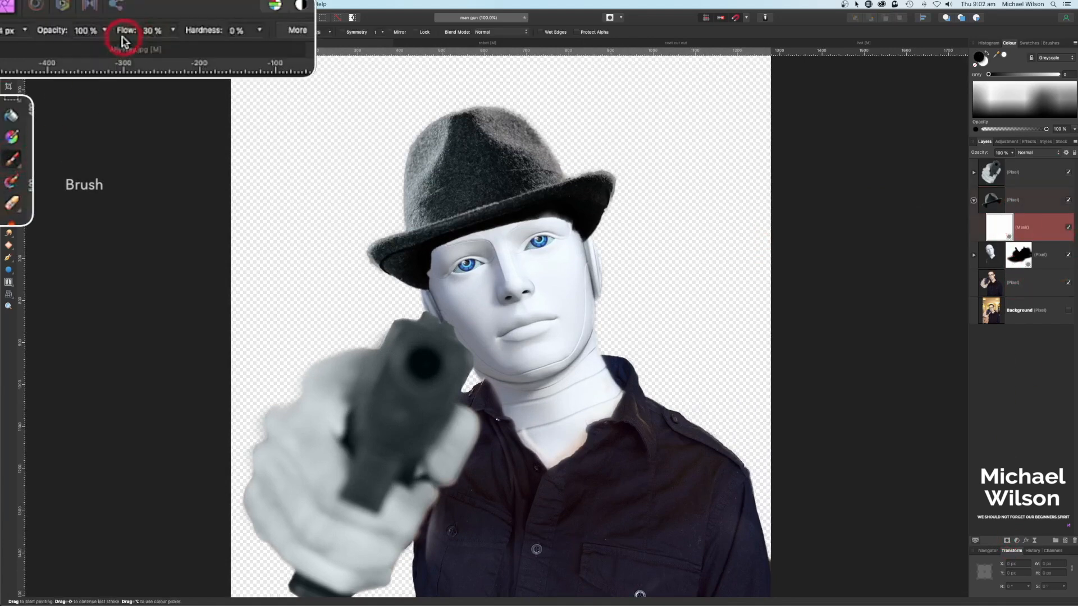
left_click(536, 229)
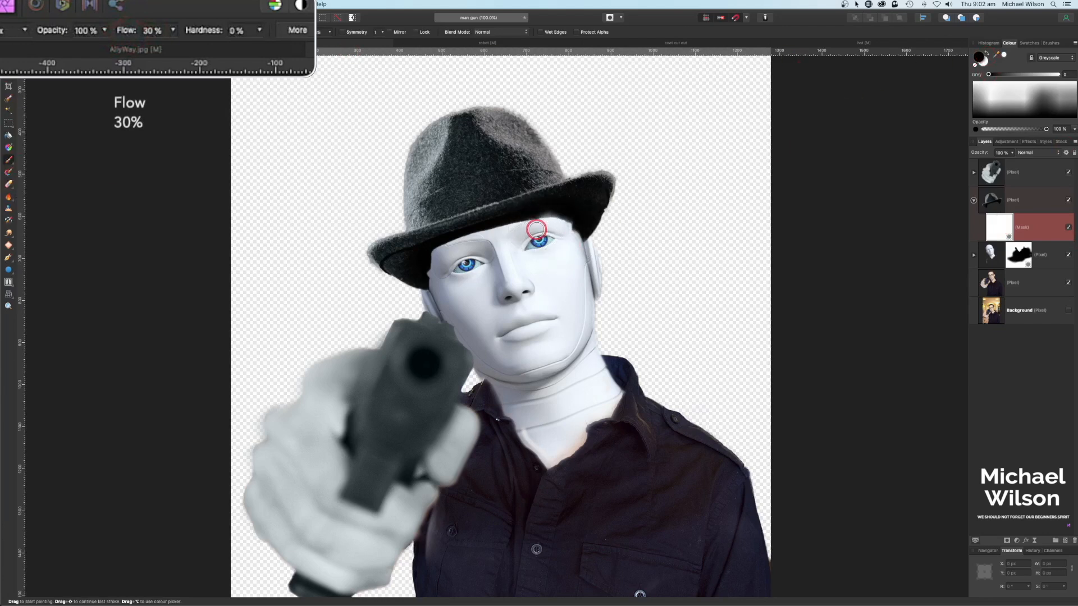
mouse_move(536, 229)
left_mouse_down()
mouse_move(577, 236)
mouse_move(538, 221)
mouse_move(549, 220)
mouse_move(578, 236)
mouse_move(511, 224)
mouse_move(430, 263)
mouse_move(491, 232)
mouse_move(553, 222)
mouse_move(577, 240)
mouse_move(515, 221)
mouse_move(437, 257)
mouse_move(439, 291)
mouse_move(433, 269)
mouse_move(483, 231)
mouse_move(558, 220)
mouse_move(568, 274)
left_mouse_up()
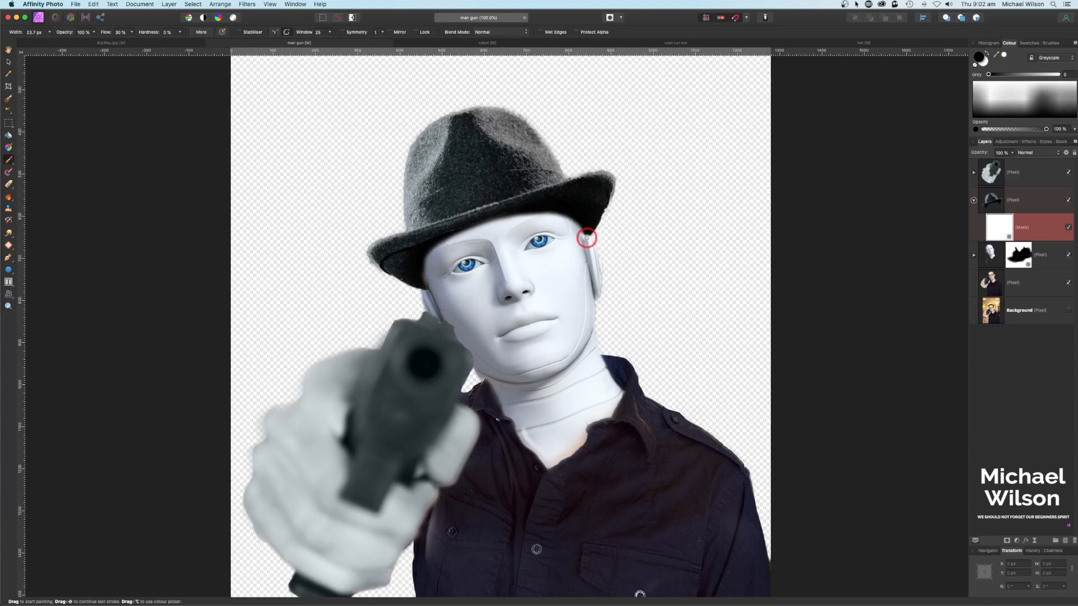
Step: Zoom in and refine the hat mask with a smaller brush, hiding and restoring brim along the face
scroll(586, 238, "up", 5)
left_click_drag(657, 168, 579, 397)
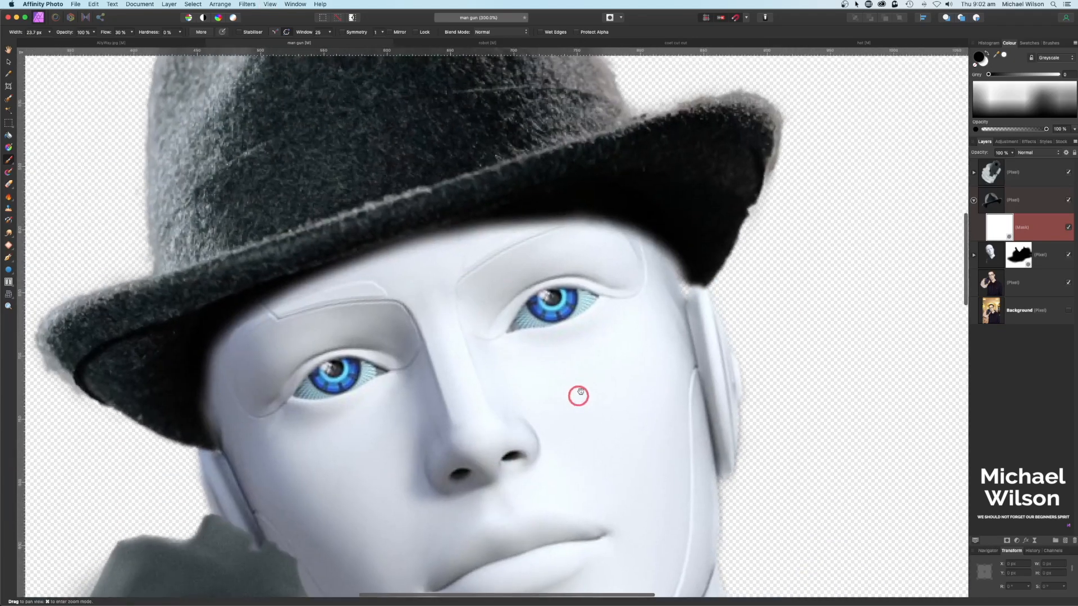
key("bracketleft")
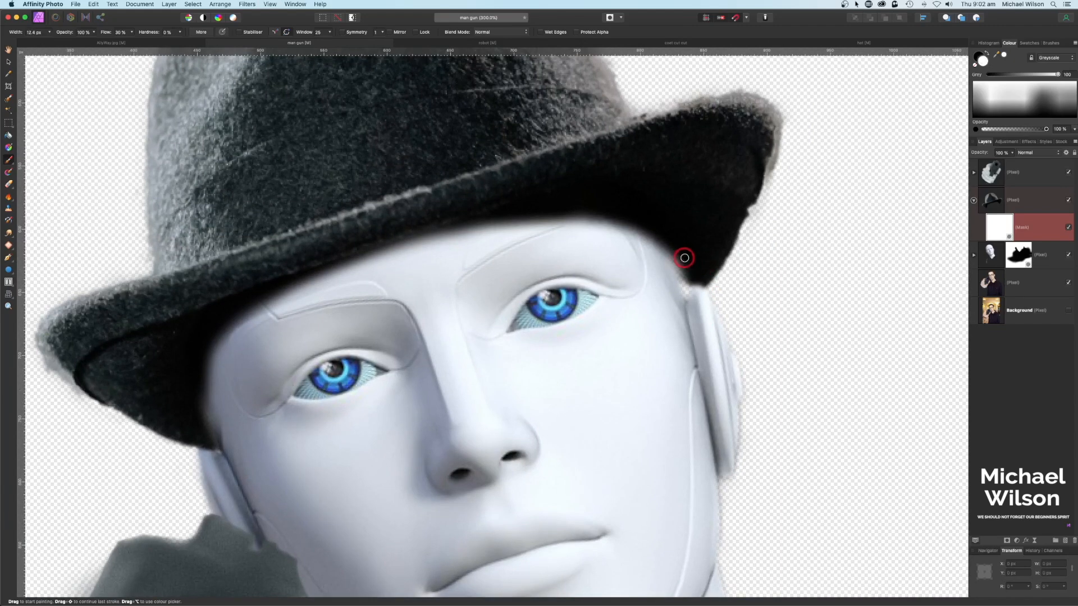
mouse_move(673, 262)
left_mouse_down()
mouse_move(687, 296)
mouse_move(696, 285)
mouse_move(638, 231)
mouse_move(683, 285)
left_mouse_up()
key("x")
left_click_drag(223, 439, 212, 446)
key("x")
mouse_move(207, 404)
left_mouse_down()
mouse_move(209, 427)
mouse_move(205, 392)
mouse_move(217, 410)
mouse_move(212, 436)
left_mouse_up()
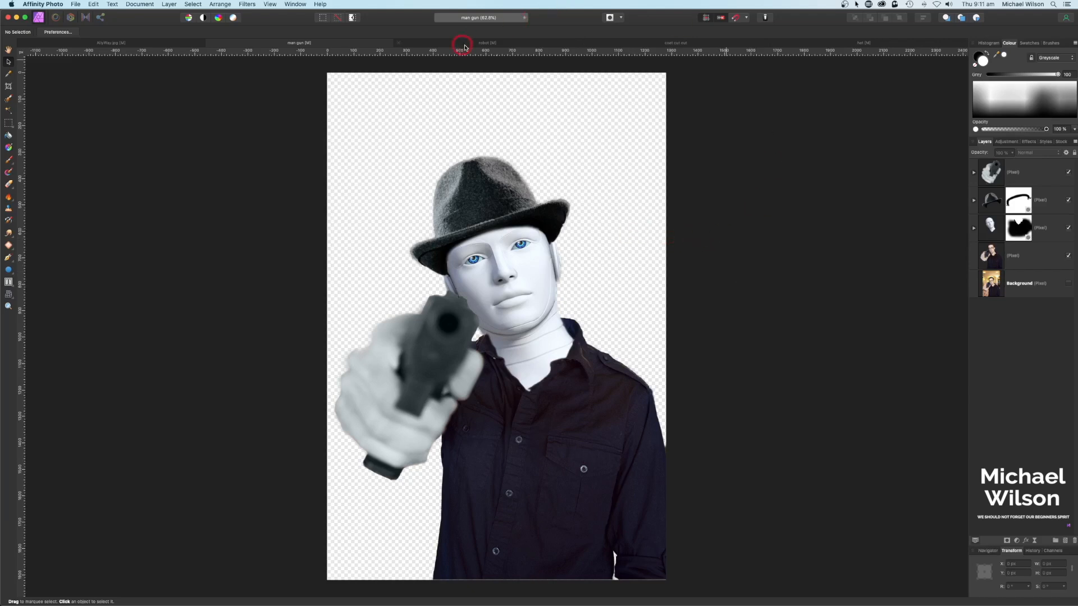
left_click(672, 46)
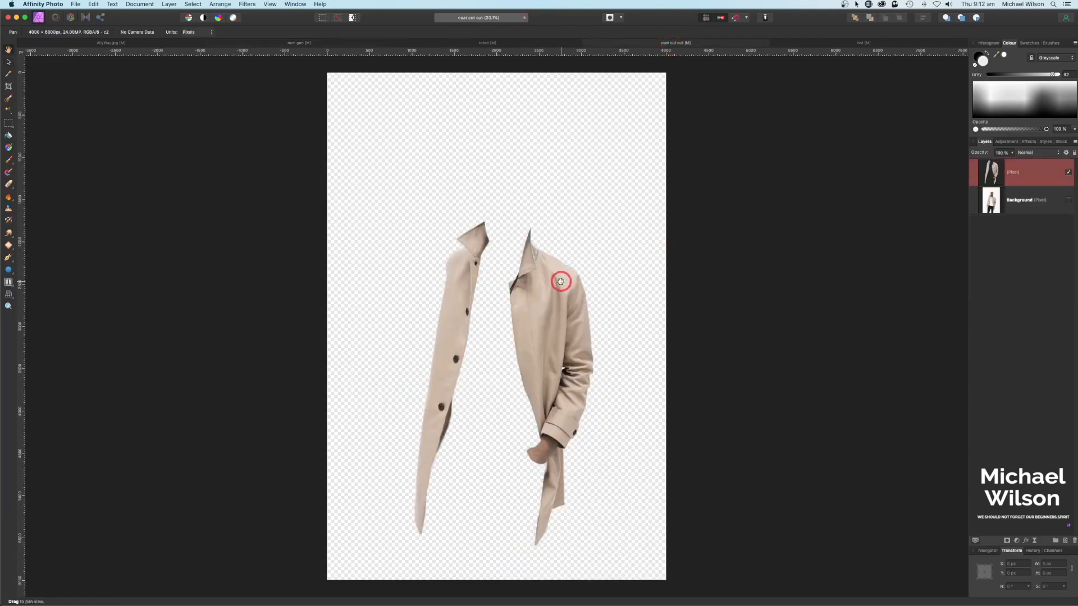
left_click(1068, 201)
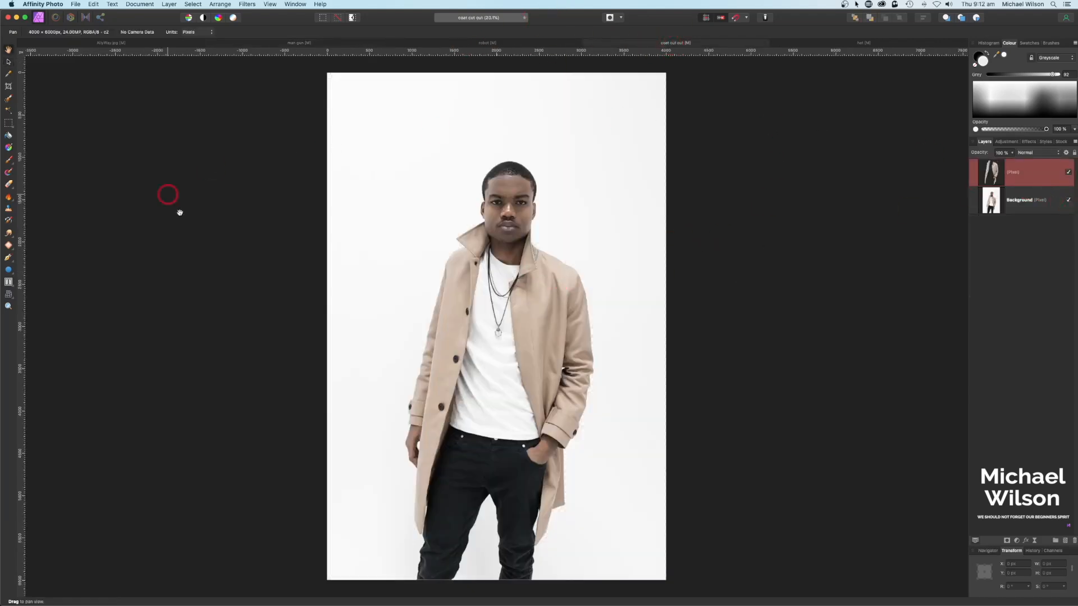
left_click(9, 99)
left_click(1069, 201)
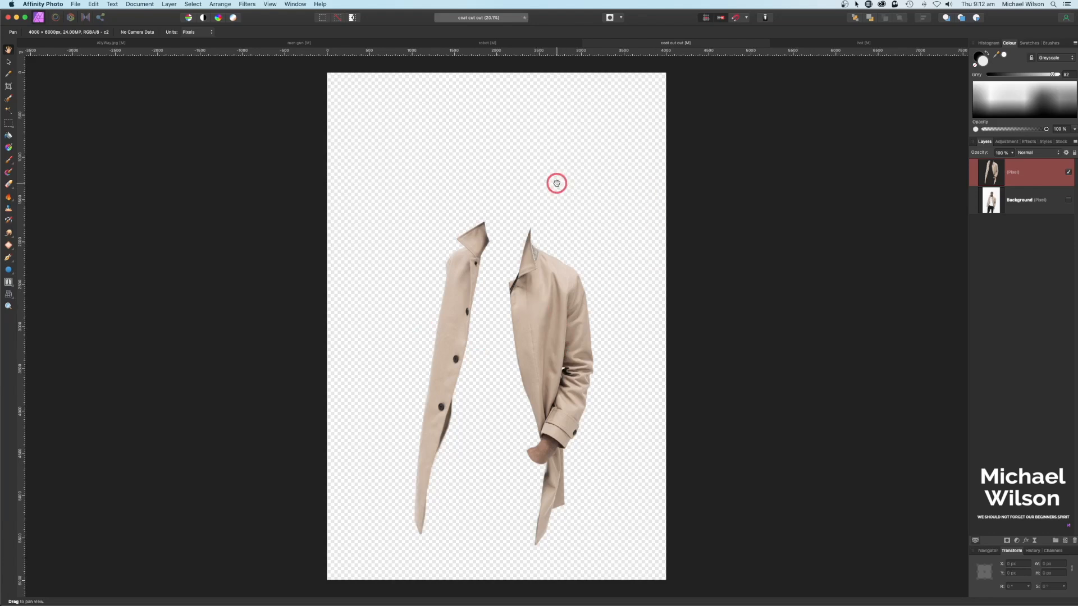
left_click(300, 43)
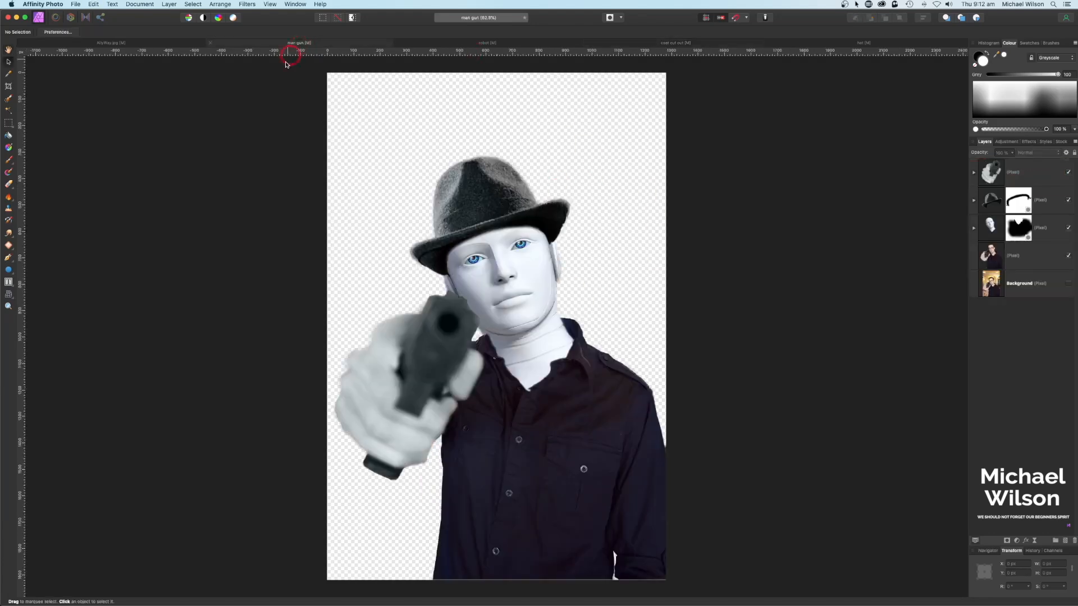
Step: Paste the beige coat above the robot-head layer, shrink it, and fit it onto the figure's shoulders
left_click(982, 231)
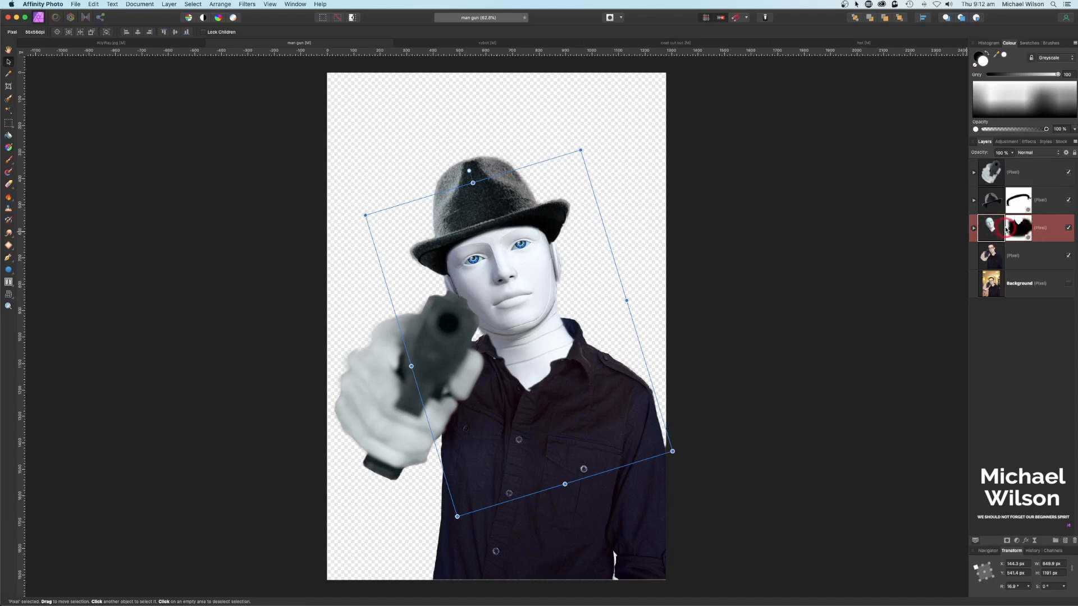
key("super+v")
left_click_drag(899, 540, 685, 172)
left_click_drag(909, 140, 760, 319)
left_click_drag(746, 401, 697, 305)
left_click_drag(748, 242, 693, 313)
left_click_drag(669, 354, 691, 267)
left_click_drag(633, 348, 642, 325)
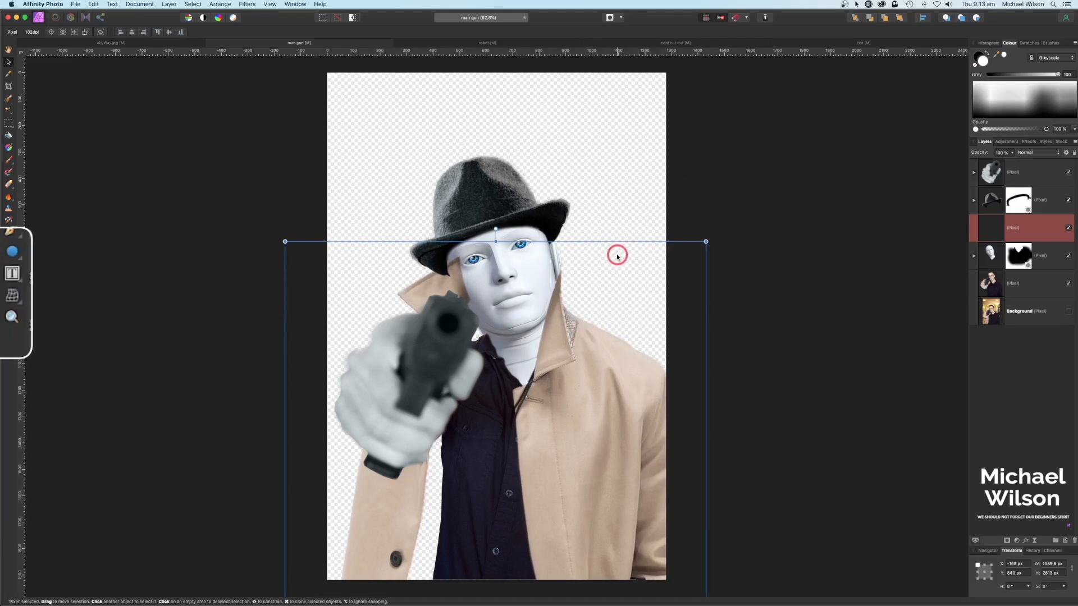
Step: Mesh-warp the coat's left, top-left corner and right sides inward around the robot, then apply
left_click(12, 296)
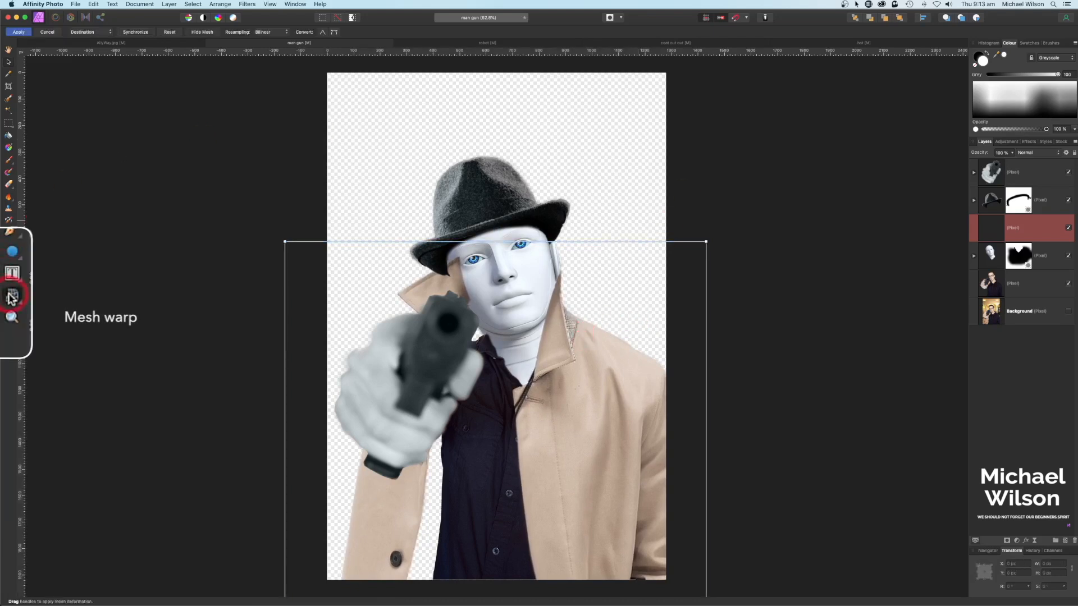
left_click_drag(285, 498, 335, 503)
left_click(325, 357)
left_click_drag(285, 241, 315, 259)
left_click_drag(694, 250, 673, 223)
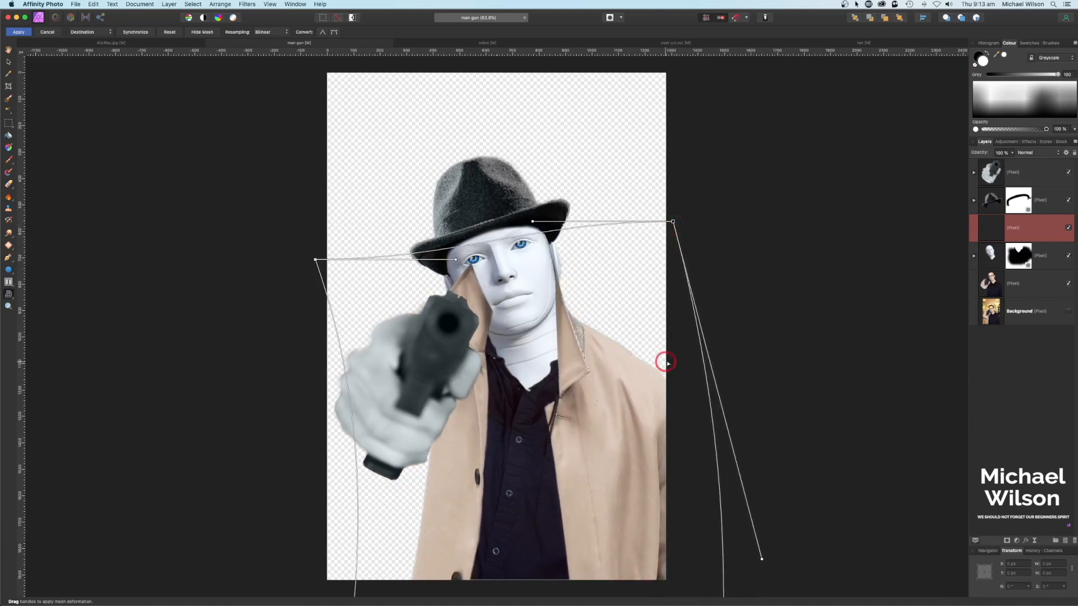
left_click_drag(762, 558, 767, 558)
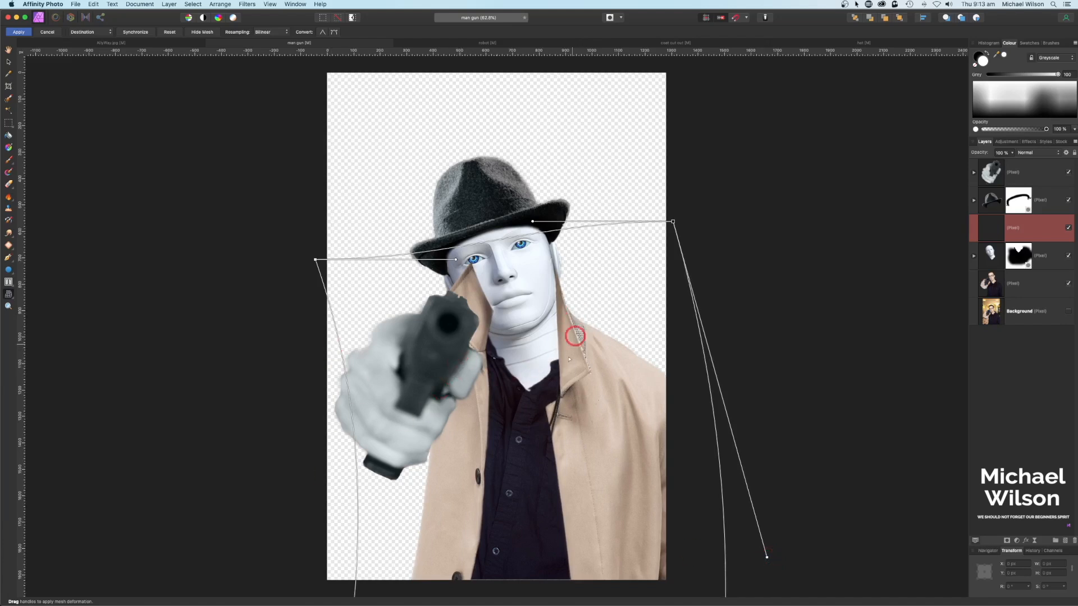
left_click(23, 33)
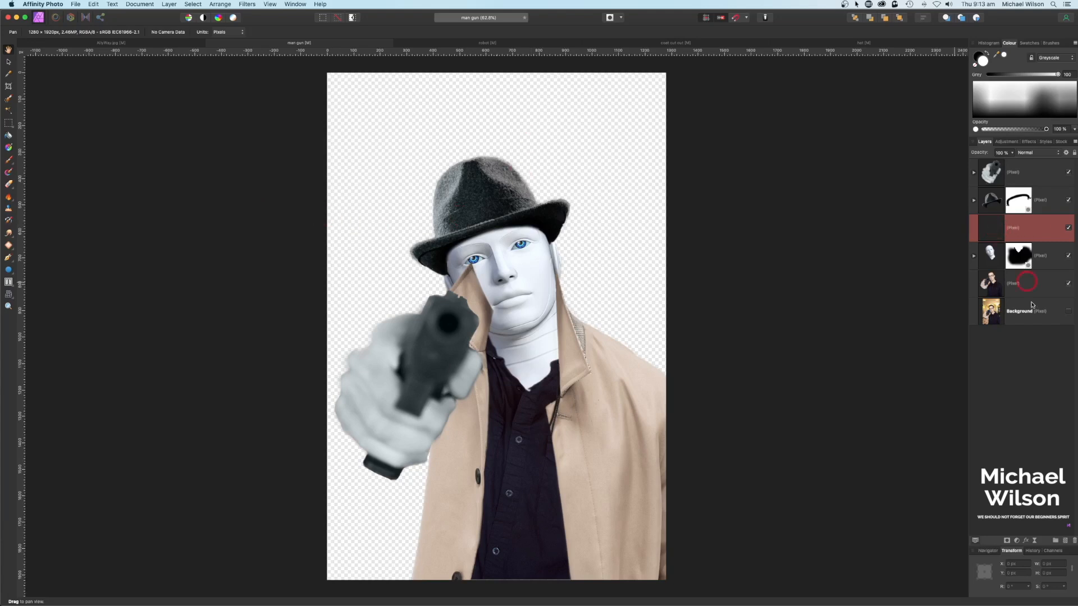
Step: Add a mask to the coat layer and paint out the collar covering the face at 100% zoom
left_click(1008, 541)
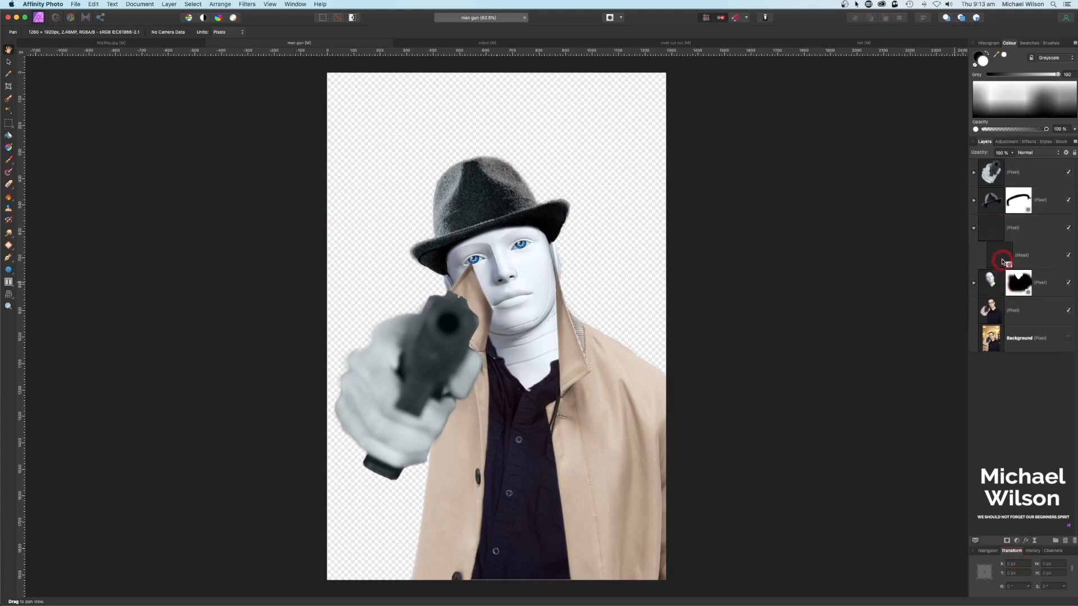
left_click(1003, 261)
left_click(14, 162)
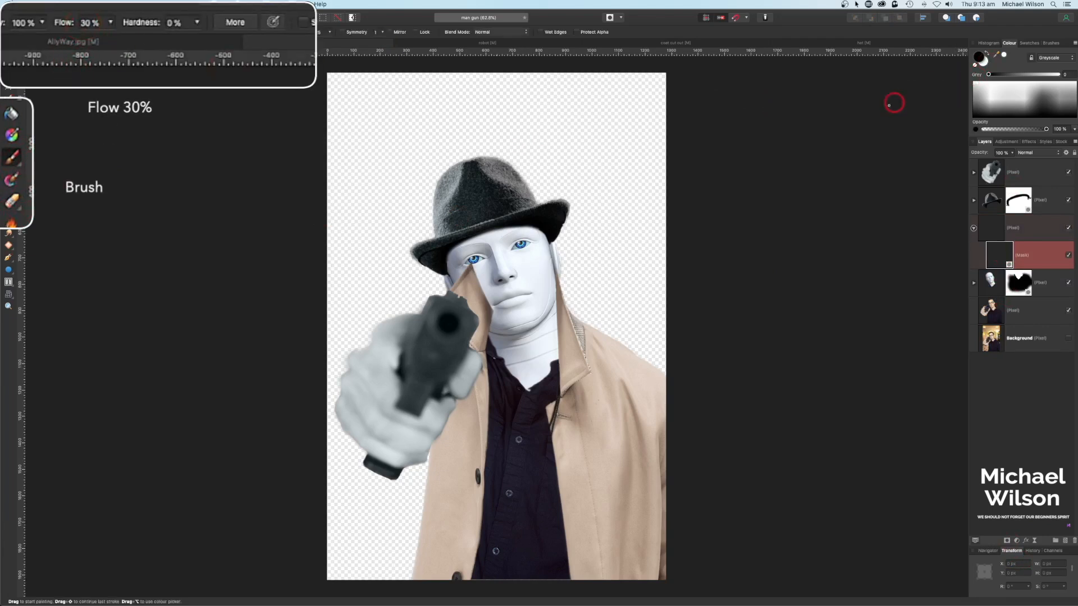
key("super+1")
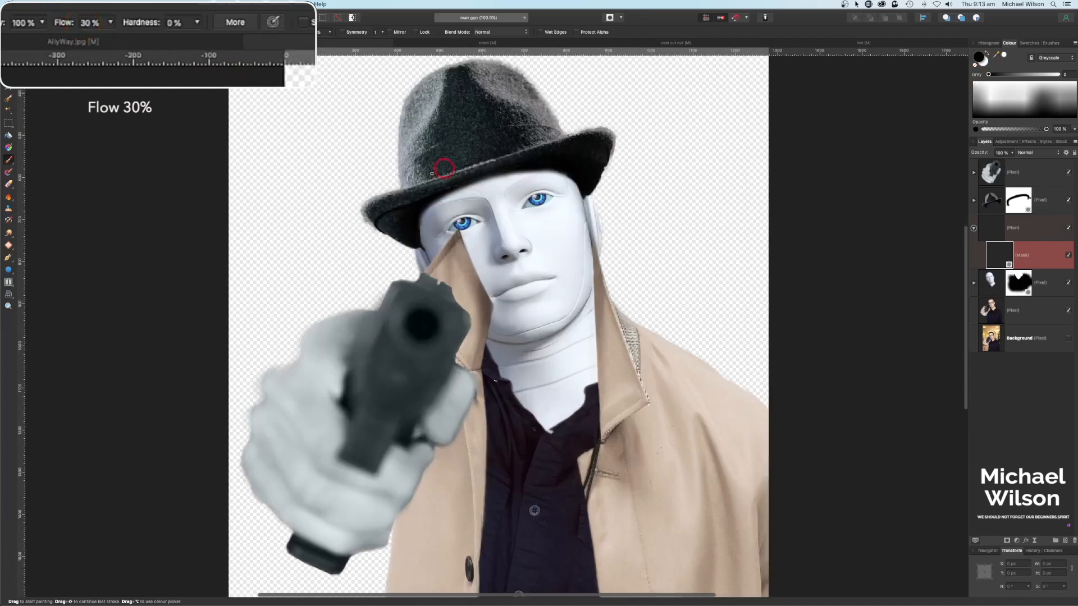
mouse_move(446, 259)
left_mouse_down("ctrl+alt")
mouse_move(508, 252)
mouse_move(444, 248)
mouse_move(470, 242)
mouse_move(426, 272)
mouse_move(467, 287)
mouse_move(479, 305)
mouse_move(442, 291)
mouse_move(438, 276)
mouse_move(454, 267)
mouse_move(480, 296)
mouse_move(467, 311)
mouse_move(510, 329)
mouse_move(444, 301)
mouse_move(411, 361)
mouse_move(416, 331)
mouse_move(388, 351)
mouse_move(375, 298)
mouse_move(506, 319)
mouse_move(466, 308)
mouse_move(476, 353)
mouse_move(459, 374)
mouse_move(464, 329)
left_mouse_up("ctrl+alt")
Step: At 300% with a smaller brush, reveal more tan collar and hide bits along the gun-neck edge
key("super+equal")
key("super+equal")
key("super+equal")
key("space")
key("bracketleft")
key("bracketleft")
key("bracketleft")
key("bracketleft")
key("bracketleft")
key("bracketleft")
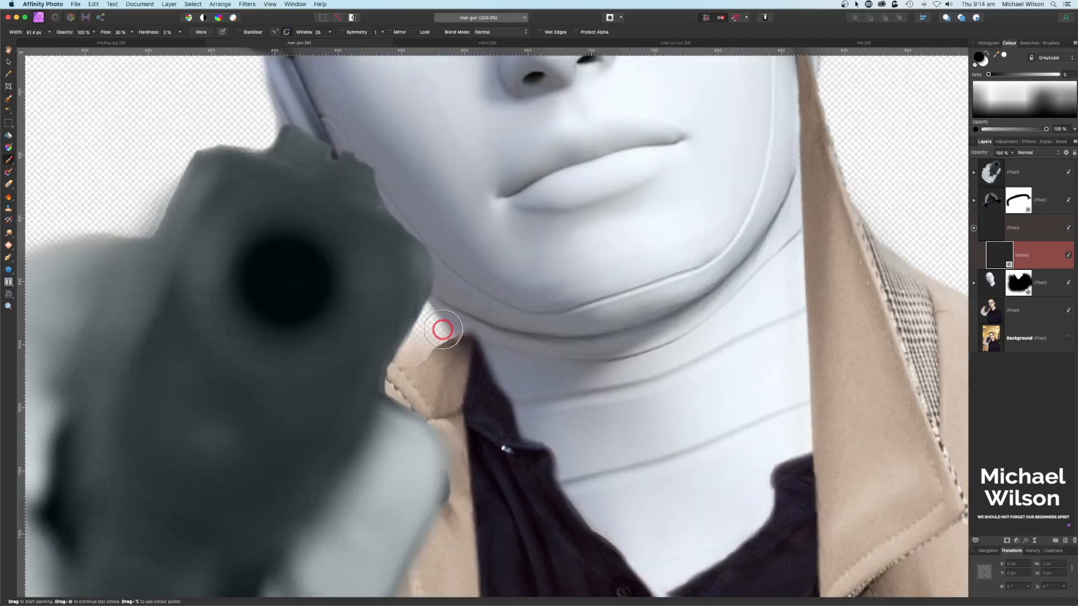
key("x")
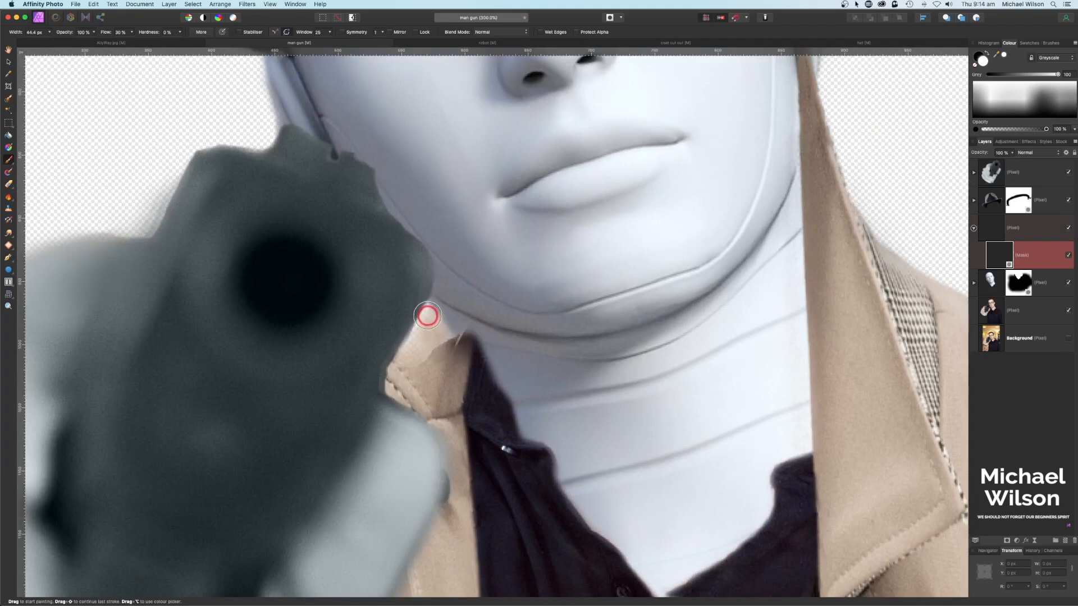
mouse_move(426, 318)
left_mouse_down()
mouse_move(454, 347)
mouse_move(429, 331)
left_mouse_up()
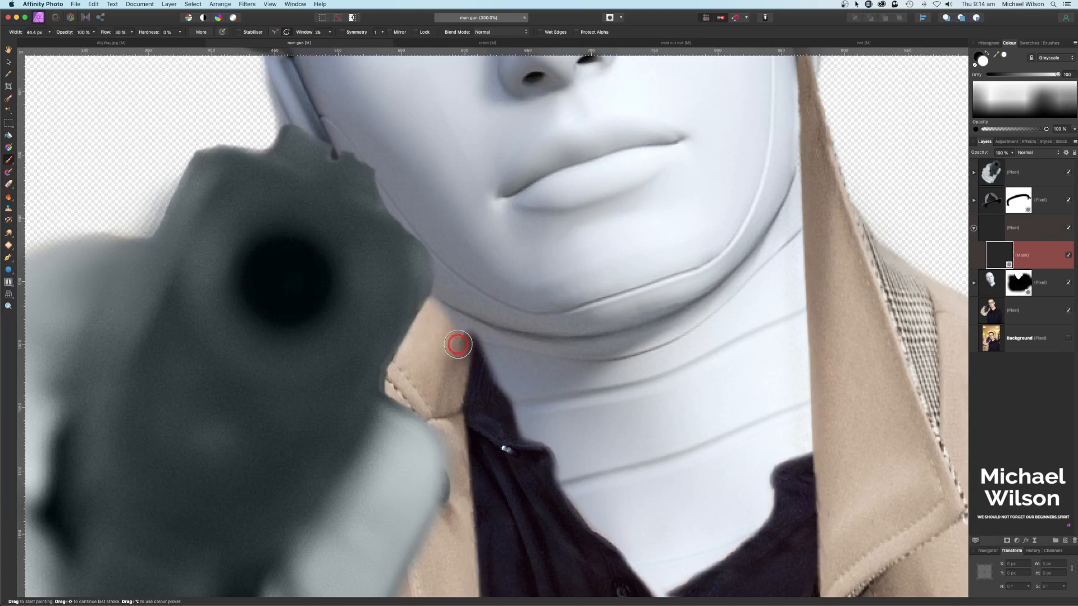
key("x")
mouse_move(435, 295)
left_mouse_down()
mouse_move(465, 326)
mouse_move(445, 321)
mouse_move(426, 342)
mouse_move(427, 329)
mouse_move(438, 335)
mouse_move(424, 312)
left_mouse_up()
key("x")
Step: Touch up the collar mask near the face at 200% zoom, alternating hide and reveal
key("super+0")
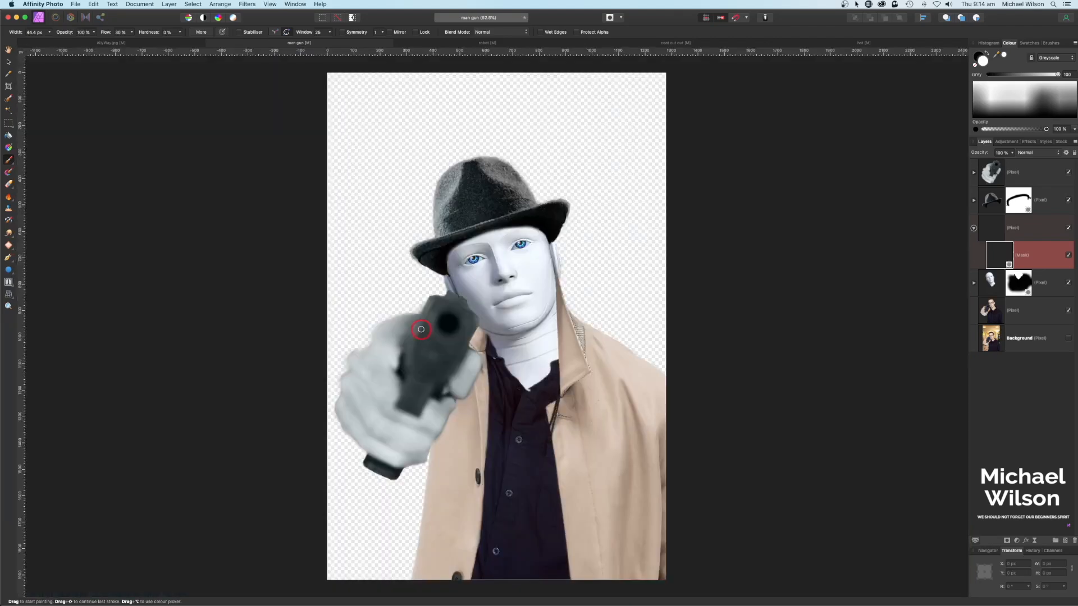
key("super+2")
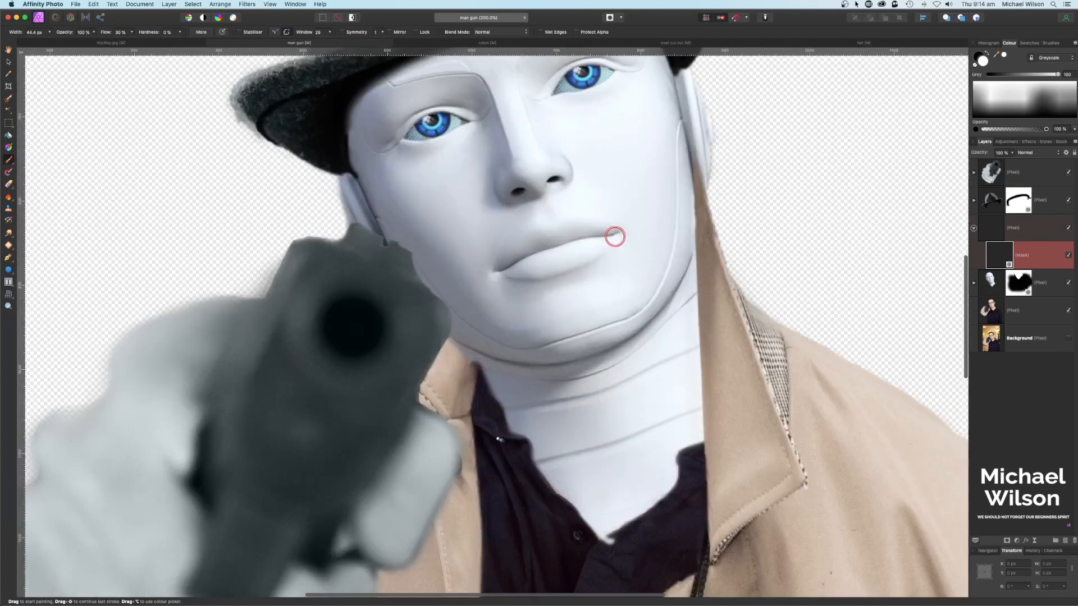
scroll(637, 224, "up", 5)
scroll(637, 224, "right", 3)
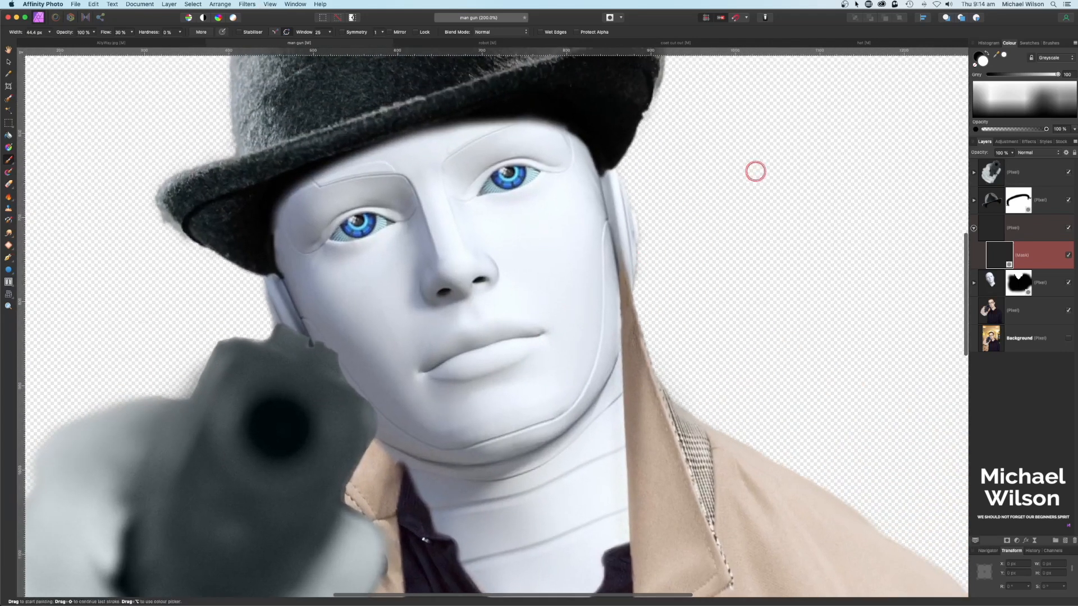
key("x")
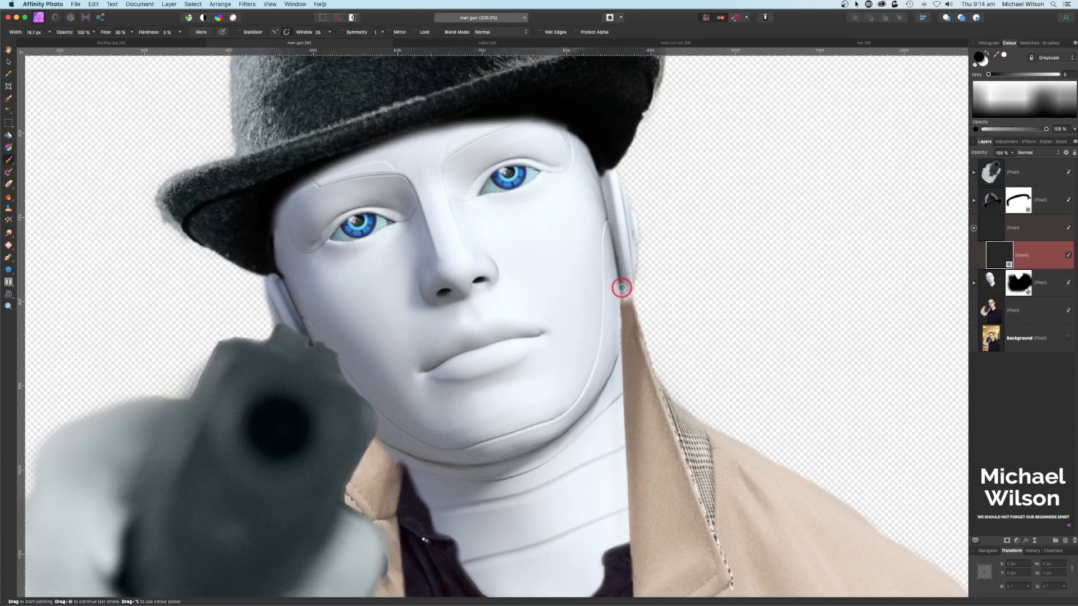
key("x")
key("super+0")
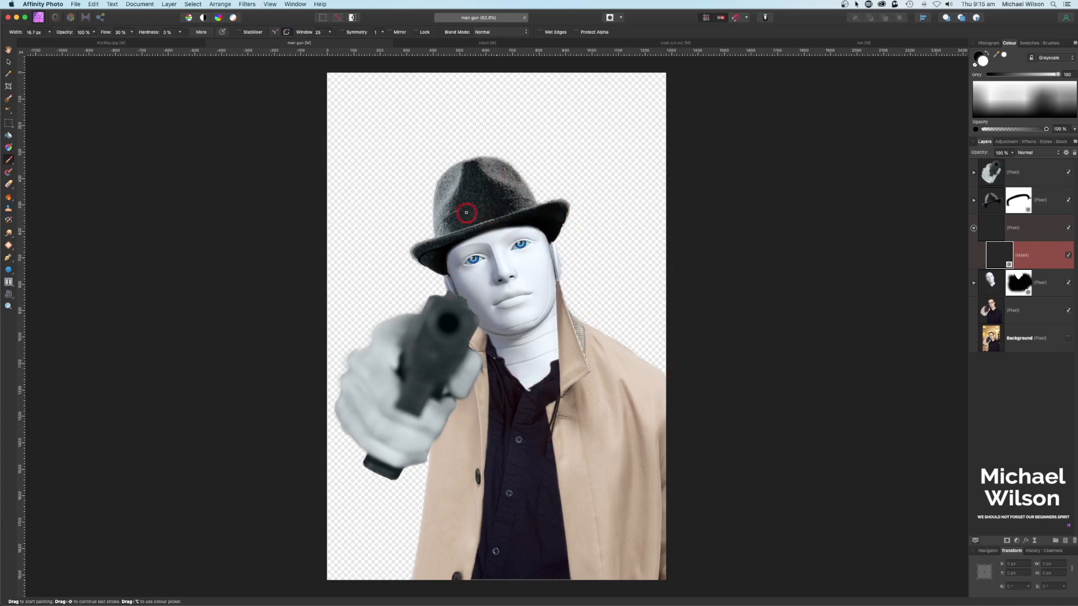
Step: Nest an Exposure adjustment of about -3.9 in the coat layer, turning it deep brown
left_click(973, 228)
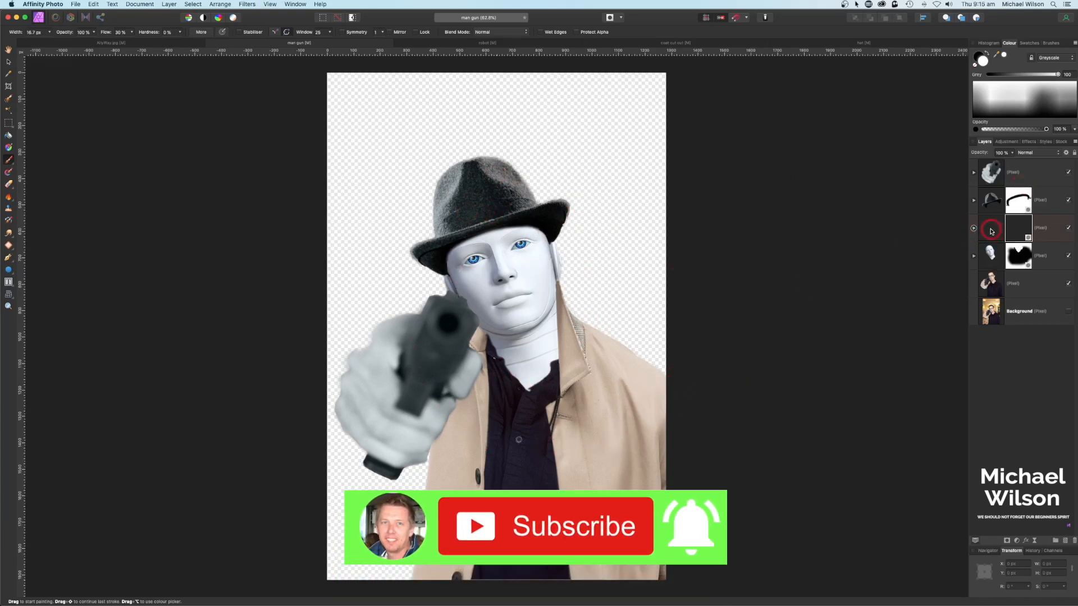
left_click(998, 230)
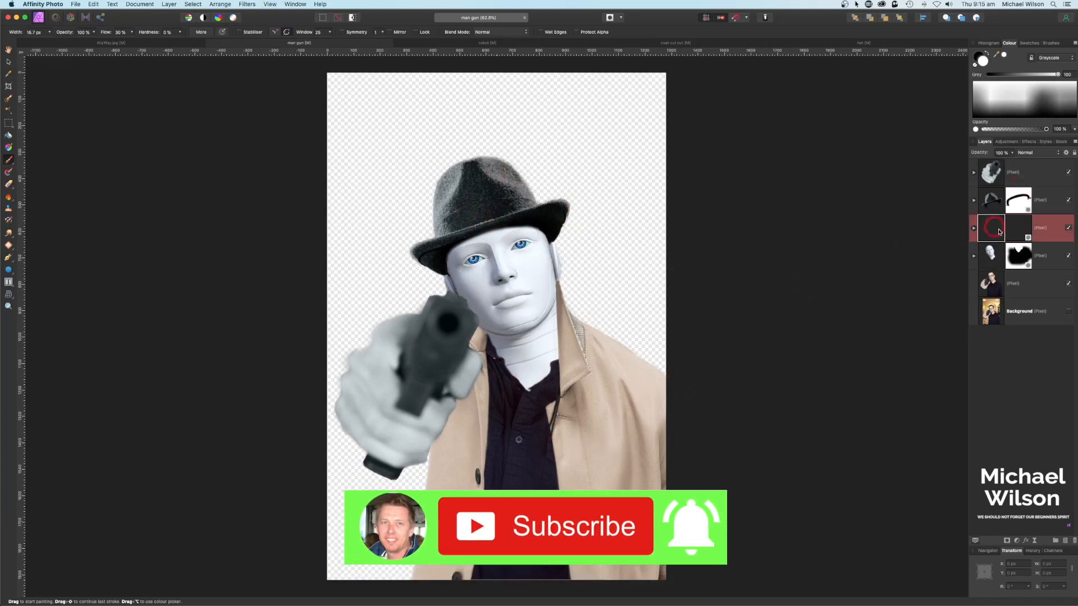
left_click(1016, 543)
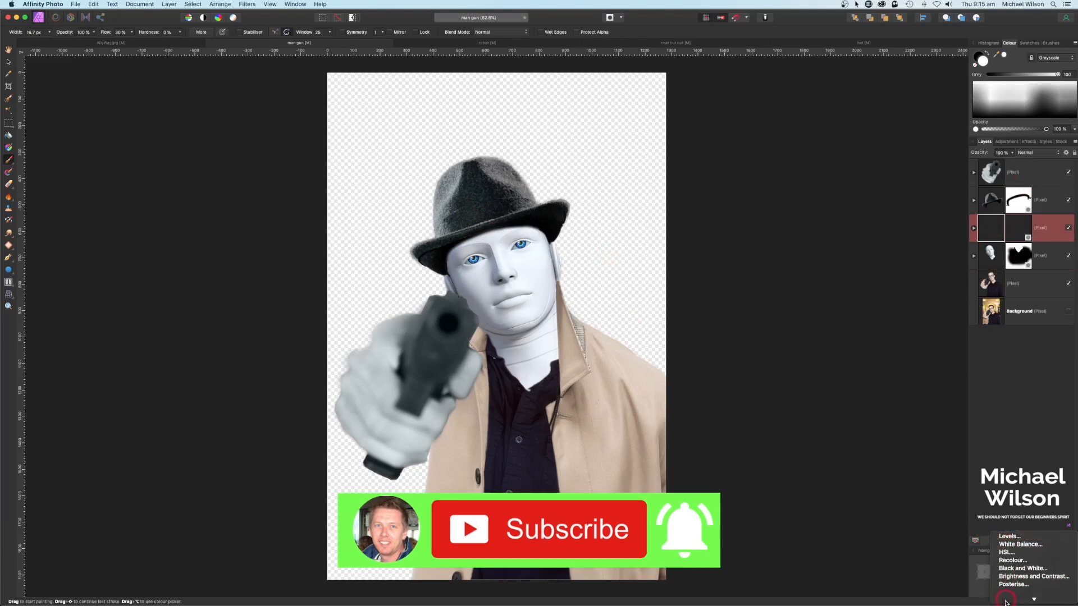
left_click(1014, 545)
left_click_drag(1024, 233, 1049, 271)
left_click_drag(927, 528, 884, 299)
left_click_drag(820, 333, 795, 332)
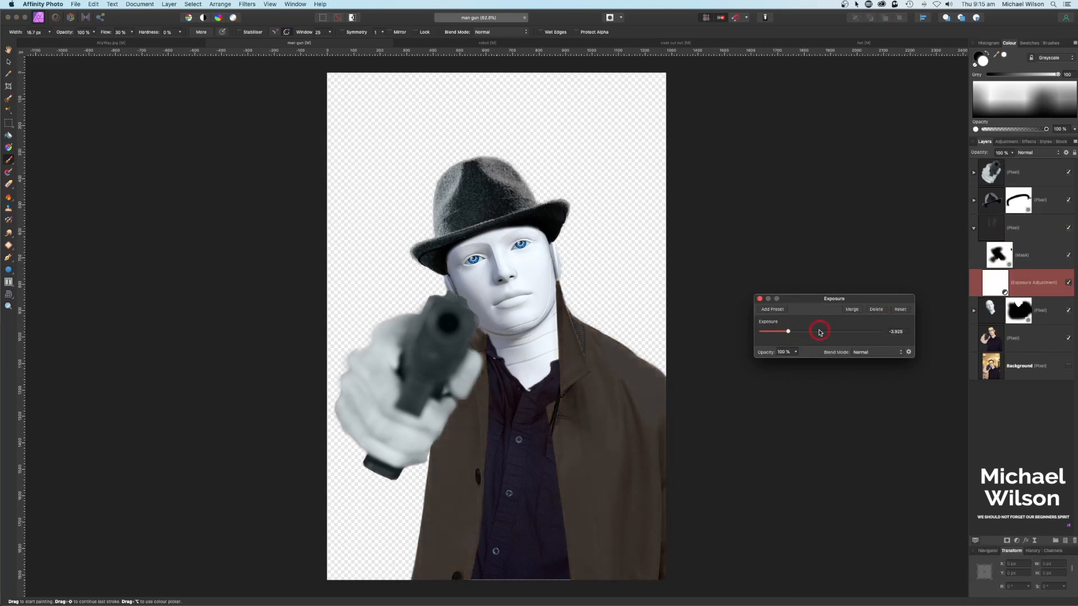
left_click(760, 299)
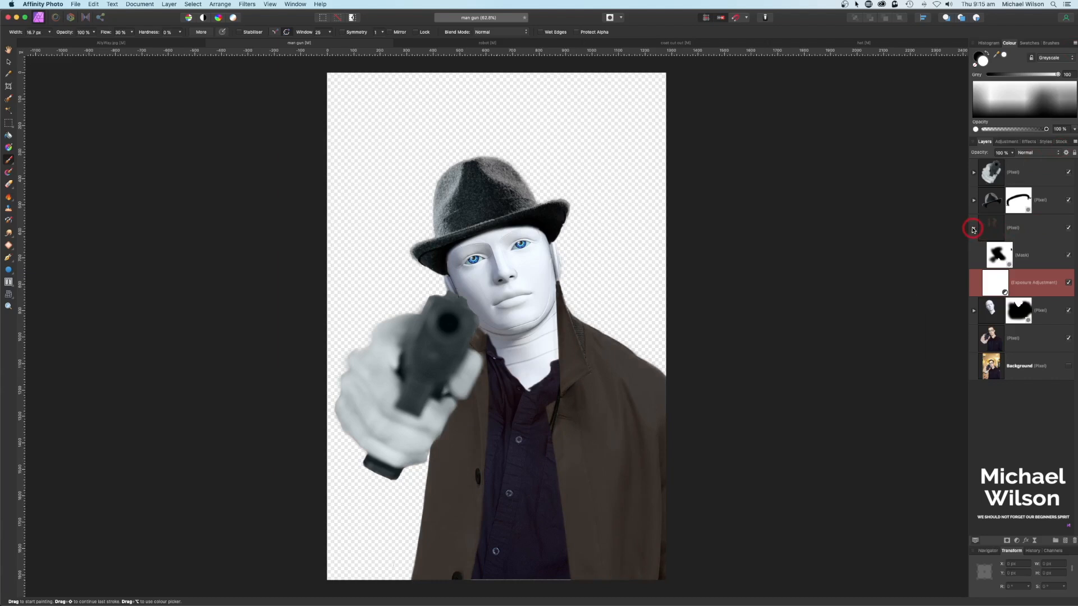
left_click(973, 228)
left_click(992, 257)
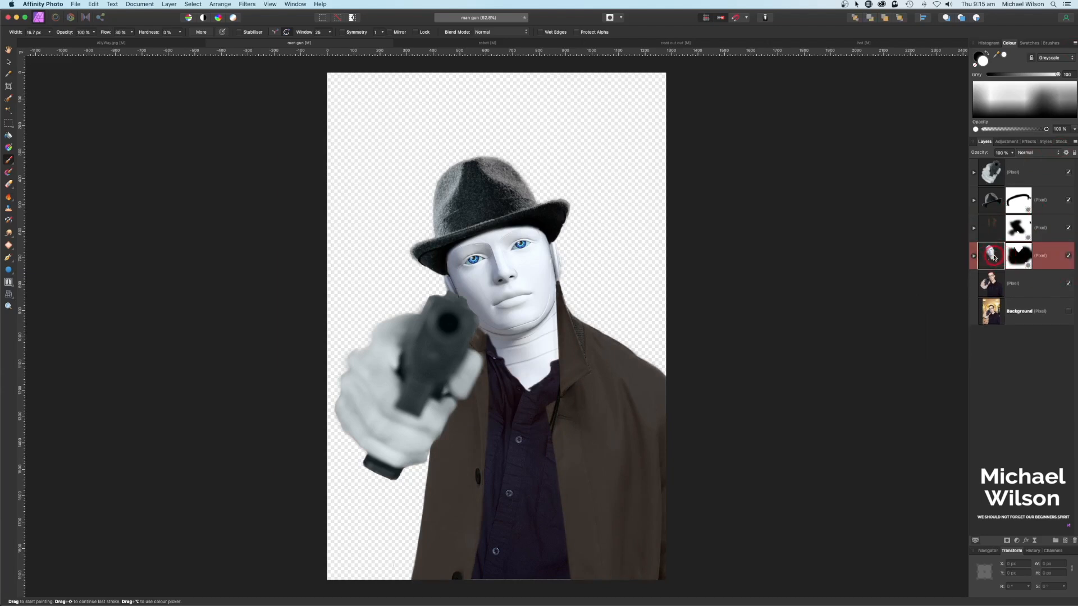
Step: Create an Overlay-blended pixel layer inside the robot face layer and name it 'Eyes'
left_click(1066, 541)
left_click(993, 254)
left_click(1043, 154)
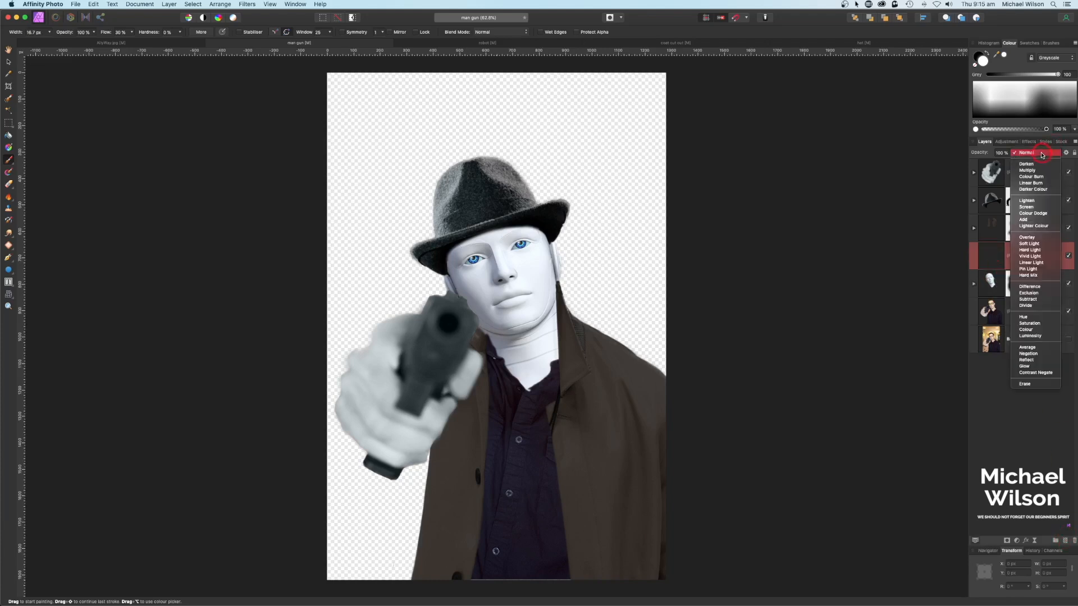
left_click(1028, 237)
left_click_drag(1031, 262, 987, 291)
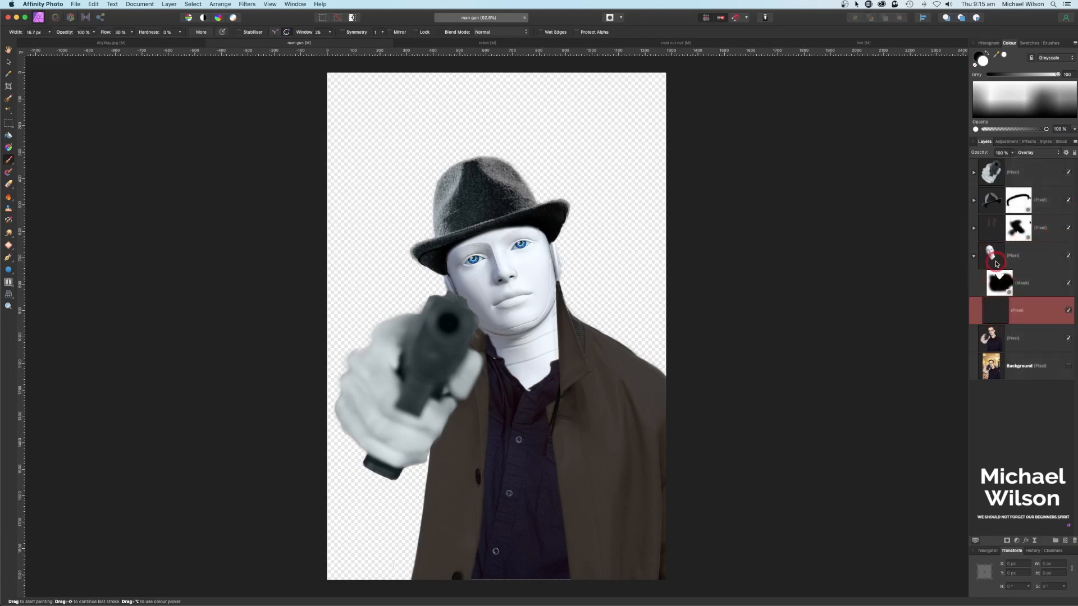
double_click(1017, 313)
type("Eyes")
key("Return")
Step: Pick a vivid blue and, at 60% brush flow, paint over both eyes' irises
scroll(526, 237, "up", 10)
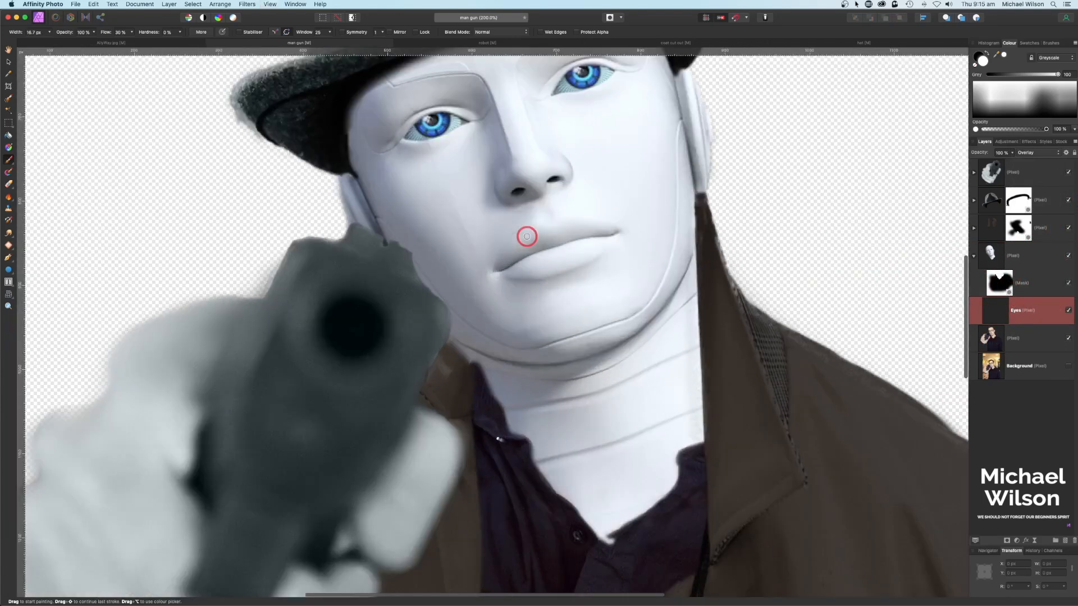
scroll(554, 137, "up", 1)
scroll(563, 255, "up", 2)
scroll(595, 183, "up", 2)
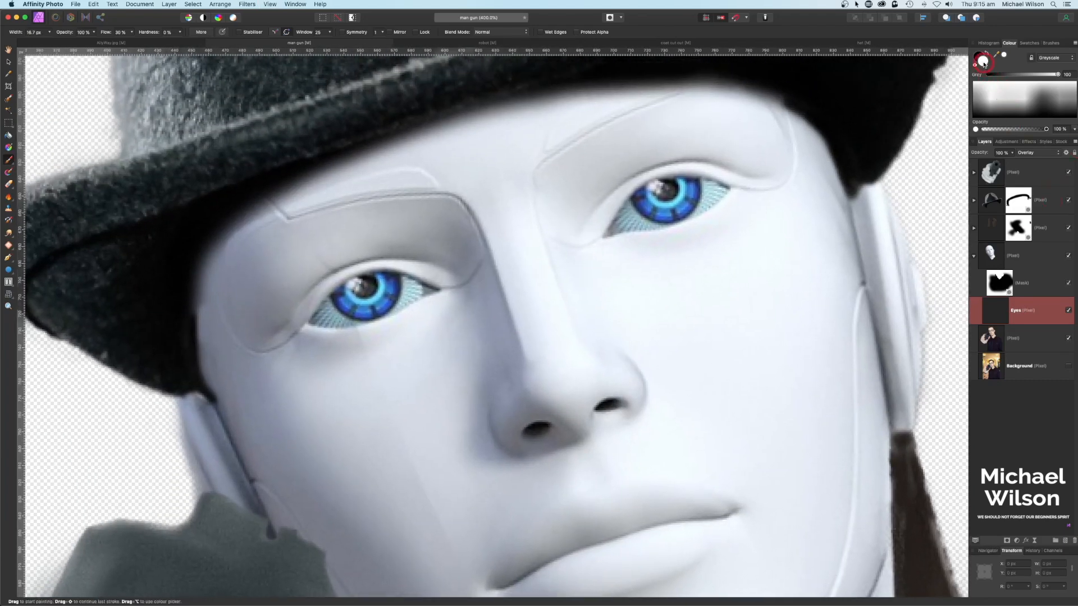
double_click(983, 63)
left_click(152, 96)
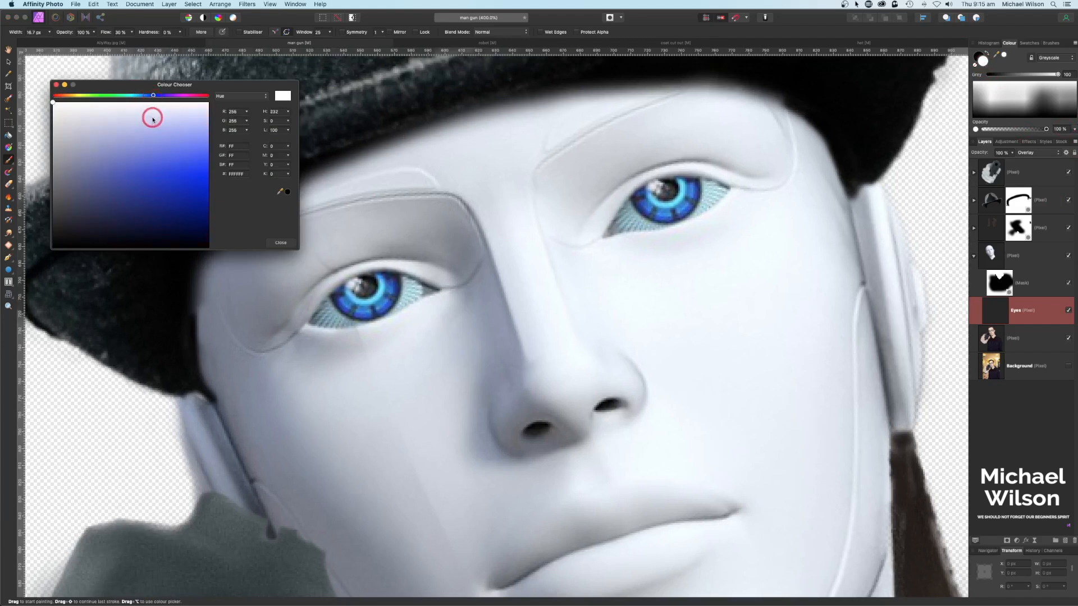
left_click(183, 163)
left_click(16, 162)
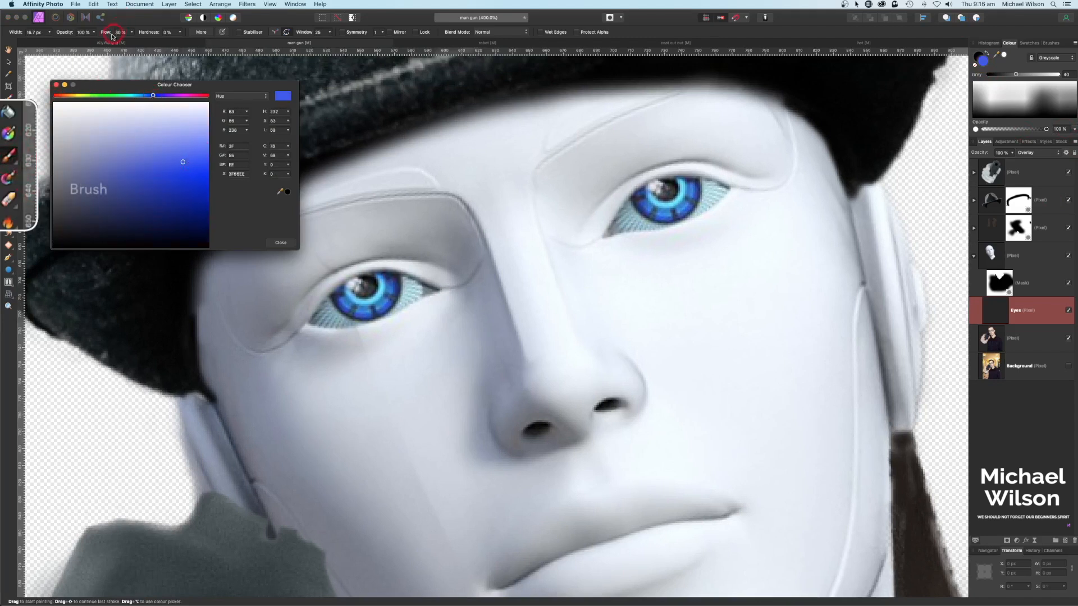
left_click_drag(104, 34, 114, 33)
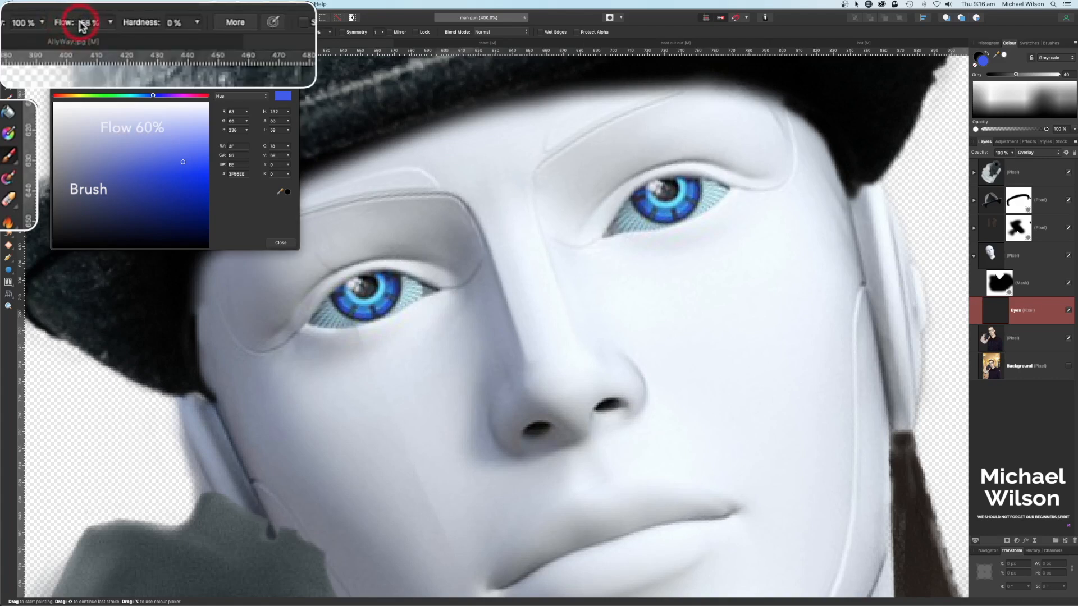
left_click_drag(81, 22, 81, 23)
left_click(1031, 311)
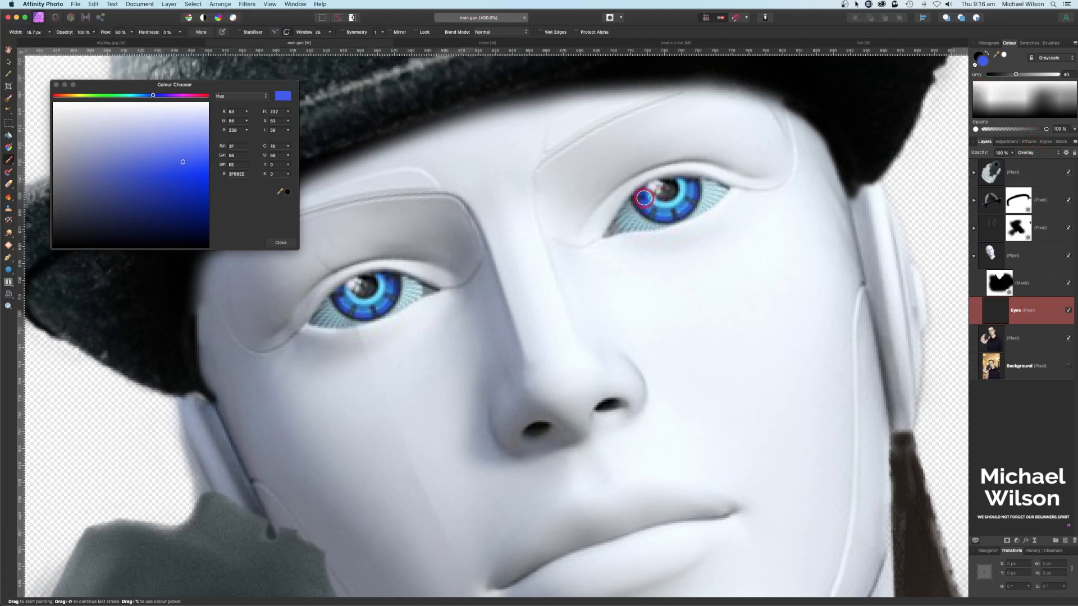
mouse_move(653, 208)
left_mouse_down()
mouse_move(633, 194)
mouse_move(662, 216)
mouse_move(692, 189)
mouse_move(667, 209)
mouse_move(639, 197)
left_mouse_up()
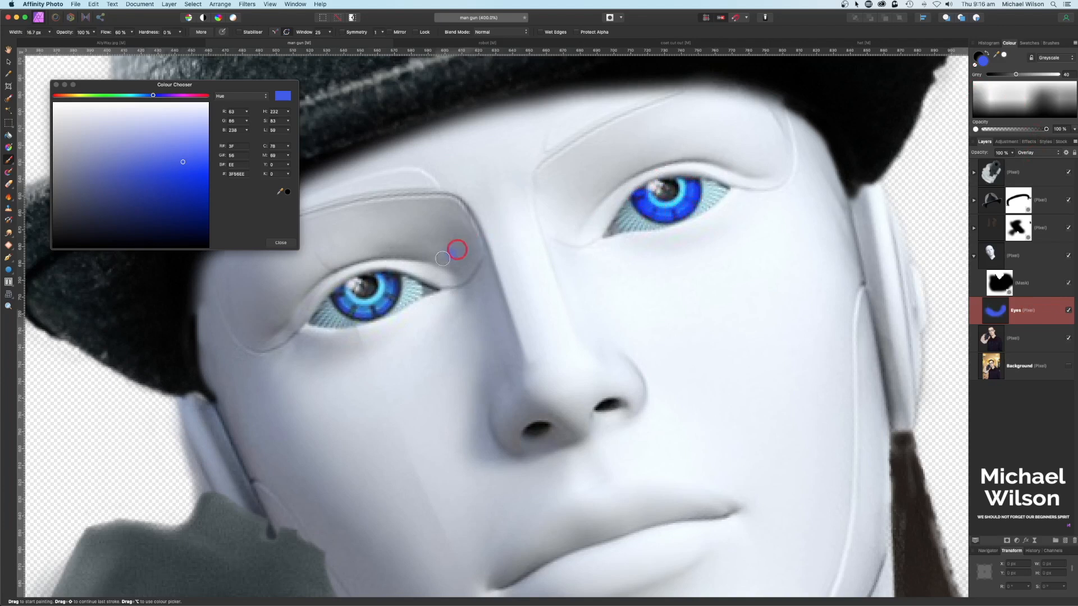
mouse_move(390, 283)
left_mouse_down()
mouse_move(365, 317)
mouse_move(337, 293)
mouse_move(356, 309)
left_mouse_up()
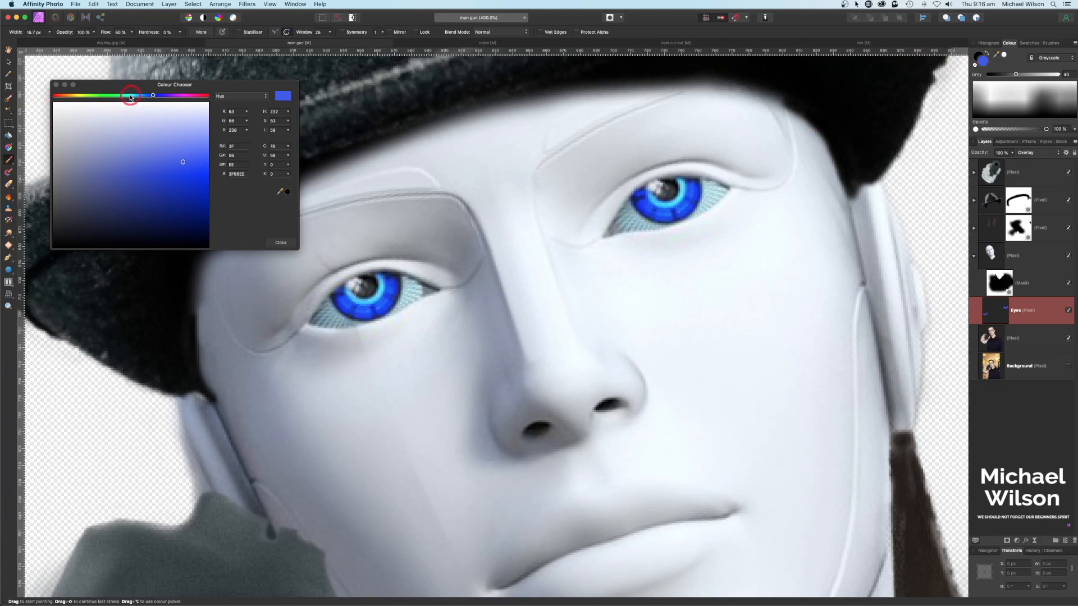
Step: Paint a light cyan glow into both irises and near-white highlights beside each pupil
left_click(130, 96)
left_click(204, 149)
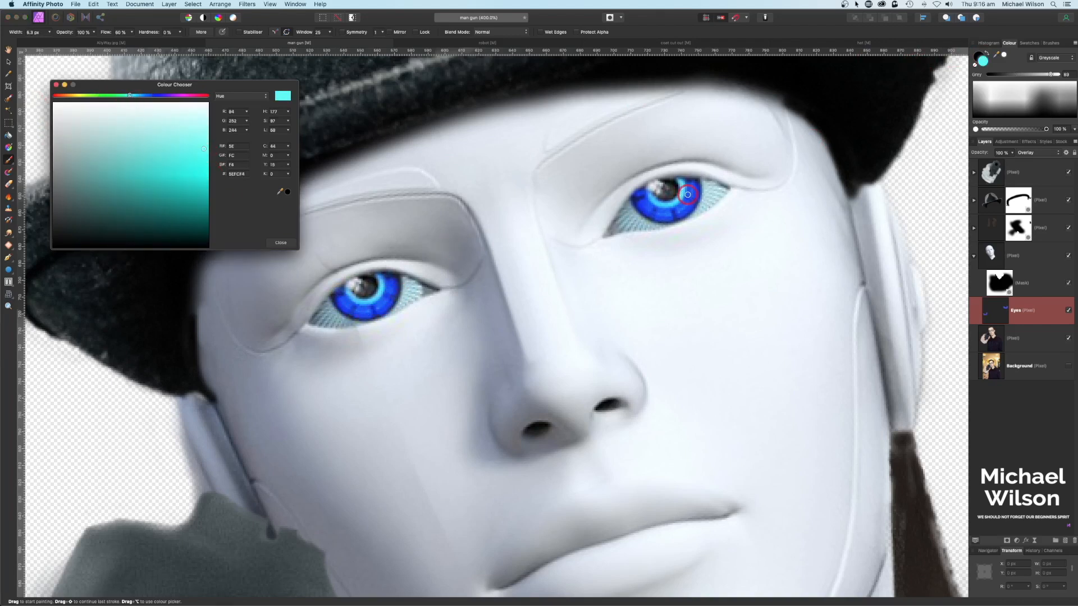
mouse_move(682, 181)
left_mouse_down()
mouse_move(672, 208)
mouse_move(651, 191)
left_mouse_up()
mouse_move(380, 286)
left_mouse_down()
mouse_move(355, 303)
mouse_move(348, 291)
left_mouse_up()
left_click(1005, 56)
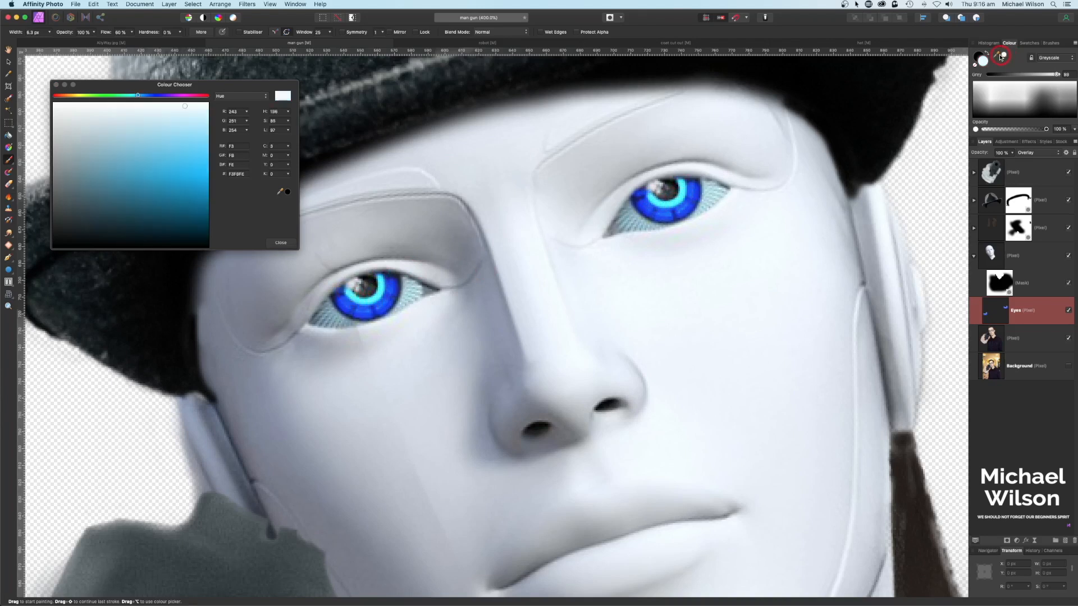
left_click_drag(653, 188, 657, 184)
left_click_drag(352, 285, 356, 280)
Step: Darken part of the right eye's ring and outline the left iris's lower edge in black
left_click(987, 54)
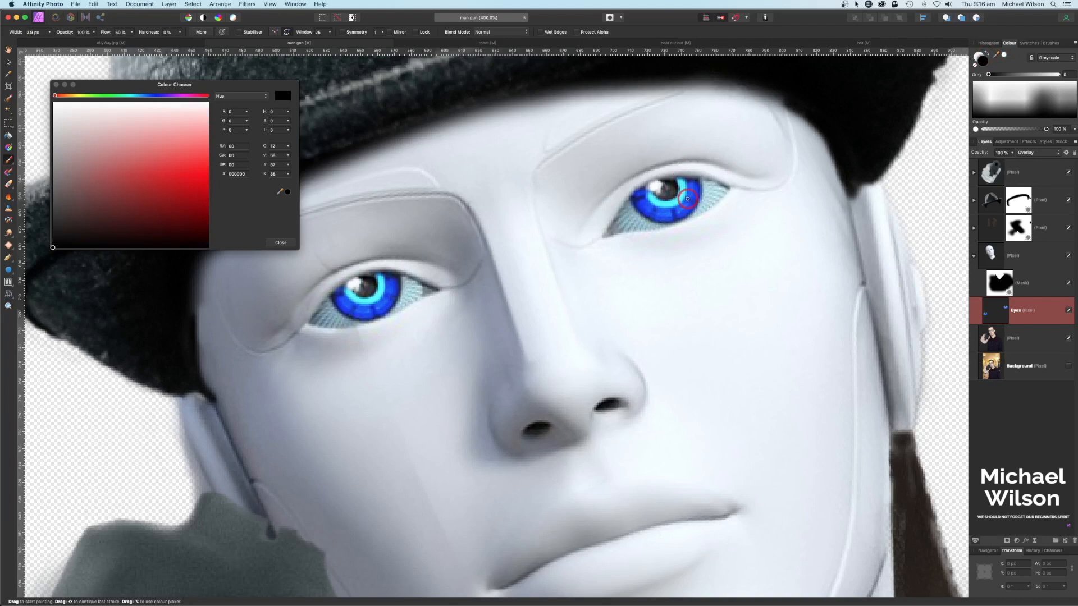
mouse_move(689, 200)
left_mouse_down()
mouse_move(698, 205)
mouse_move(694, 181)
mouse_move(637, 199)
mouse_move(676, 221)
mouse_move(652, 222)
mouse_move(632, 205)
mouse_move(651, 223)
mouse_move(676, 220)
mouse_move(701, 185)
left_mouse_up()
scroll(556, 270, "down", 1)
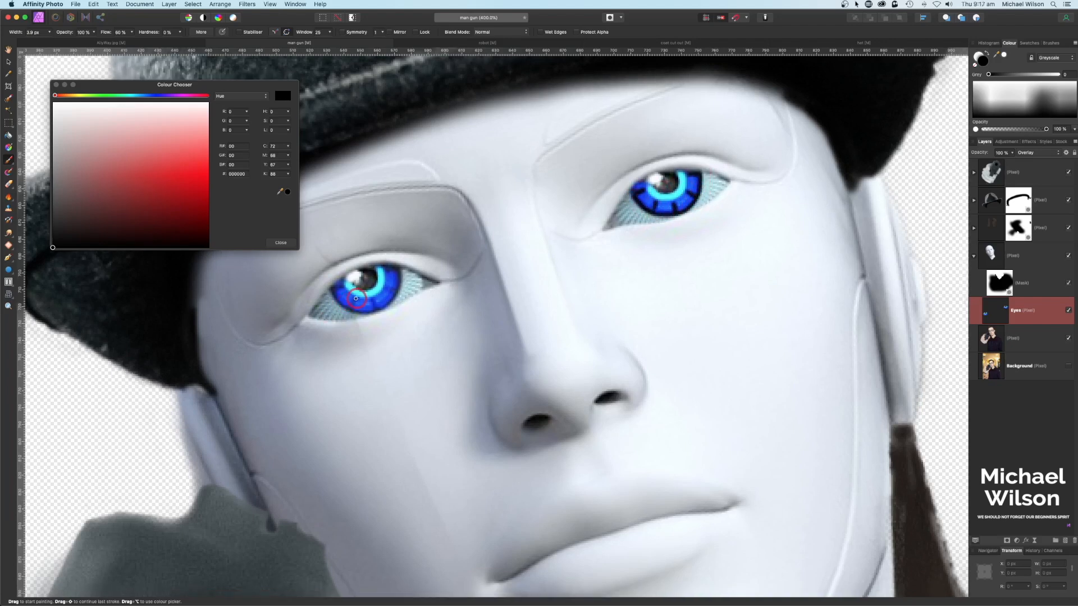
left_click_drag(375, 300, 376, 306)
mouse_move(338, 301)
left_mouse_down()
mouse_move(348, 312)
mouse_move(379, 308)
mouse_move(397, 292)
mouse_move(399, 270)
left_mouse_up()
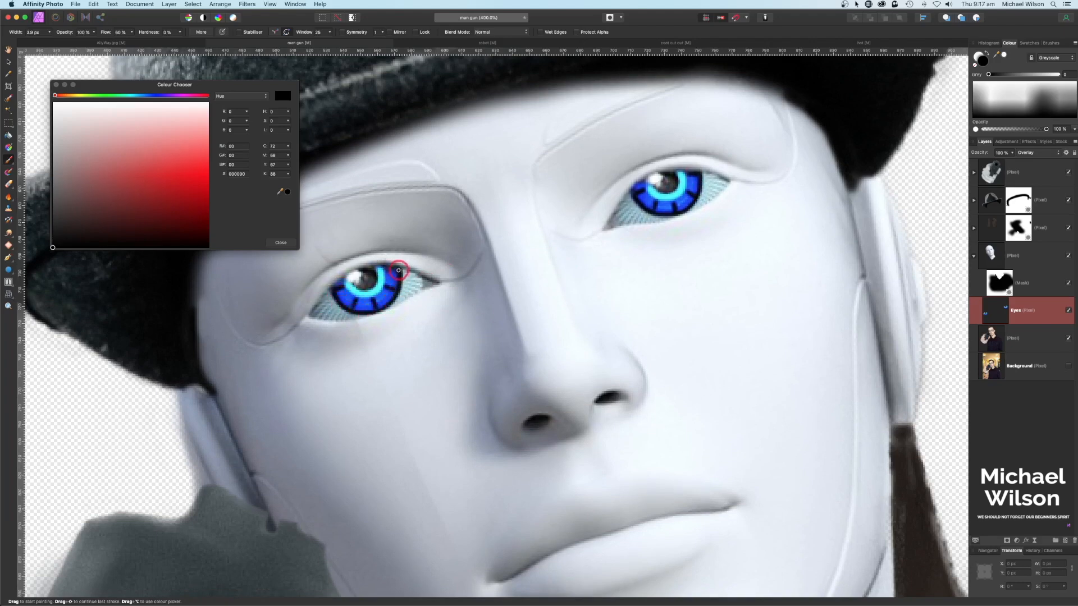
key("super+0")
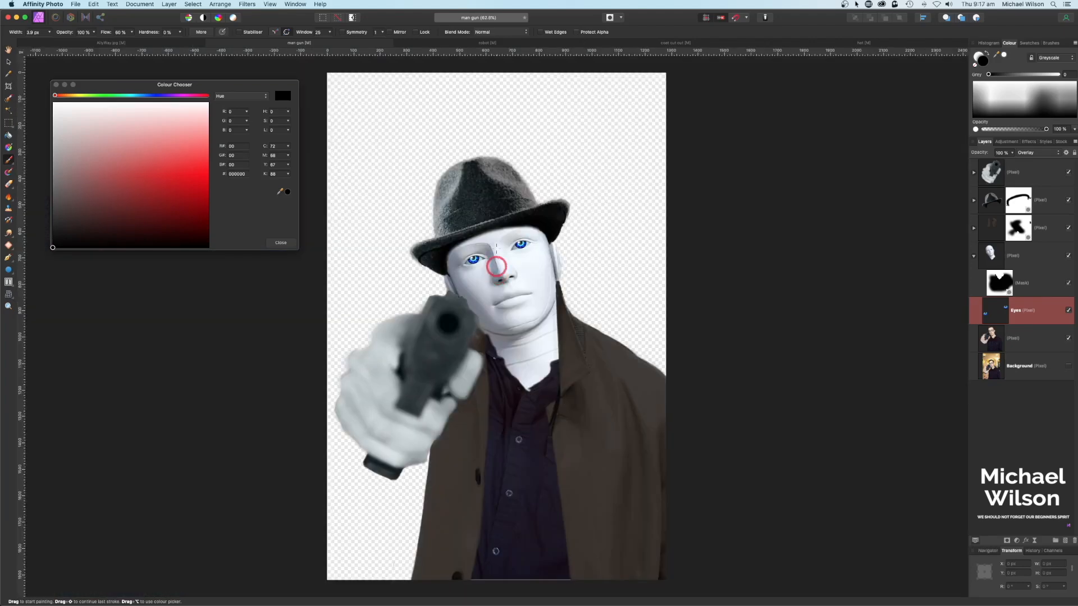
Step: Group every robot figure layer as 'Robo Cop' and switch to the AllyWay alley document
left_click(56, 84)
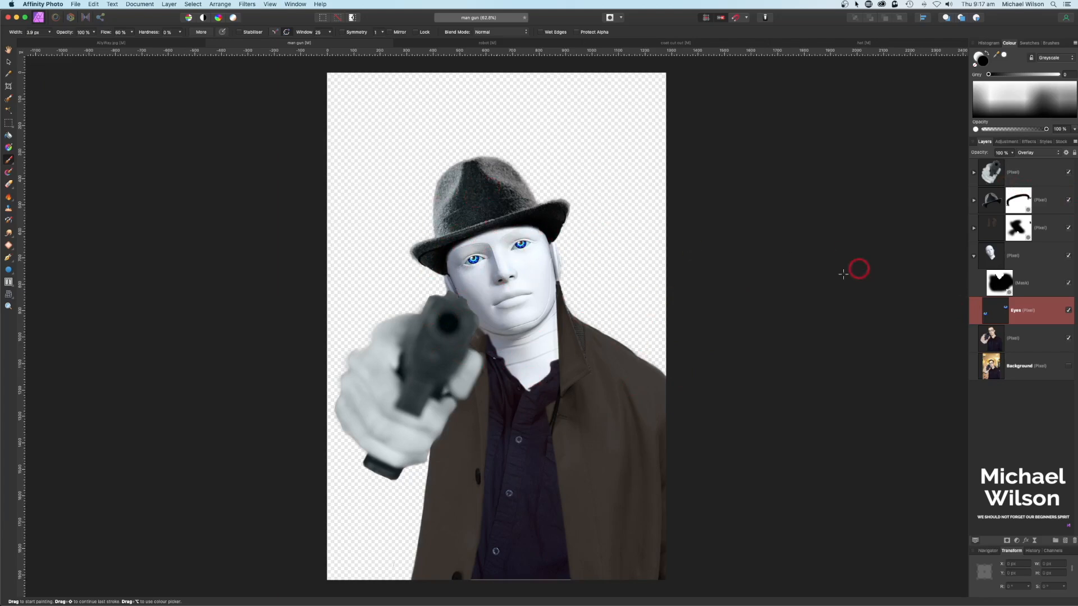
left_click(1027, 174)
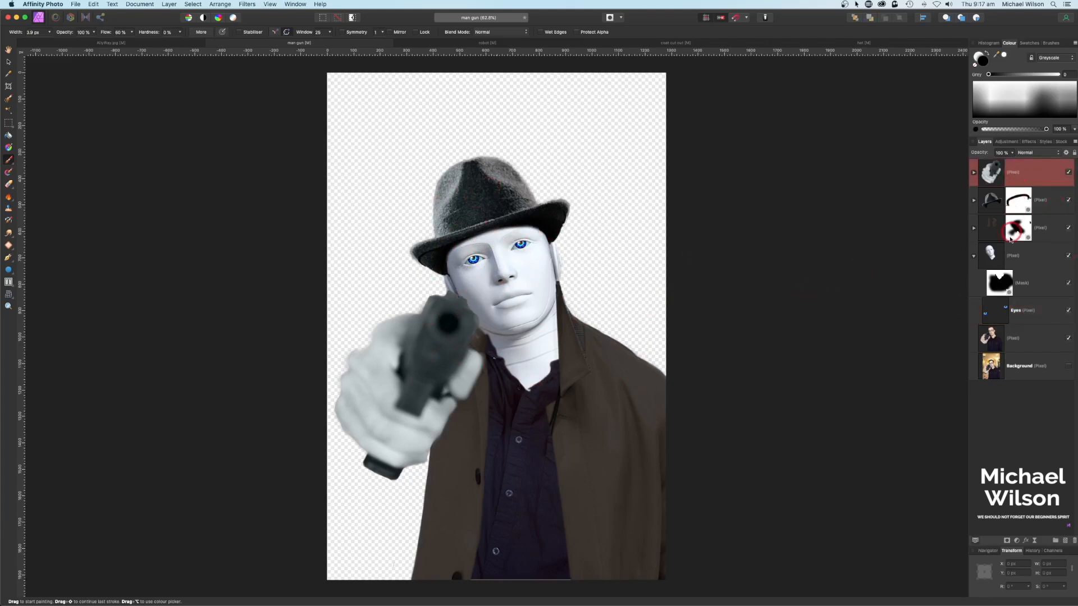
left_click(1016, 365, "shift")
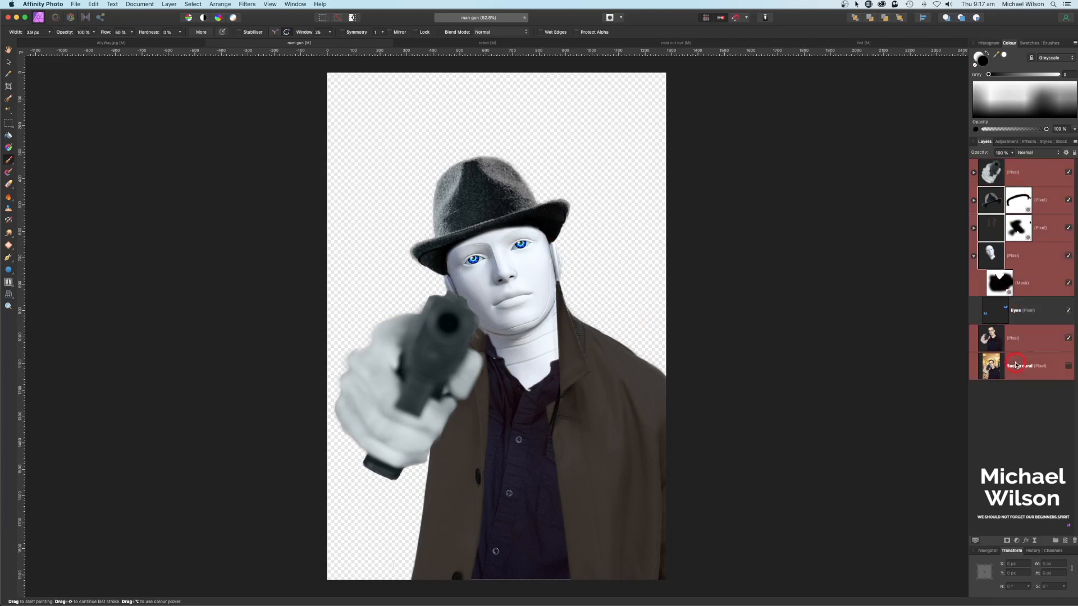
key("super+g")
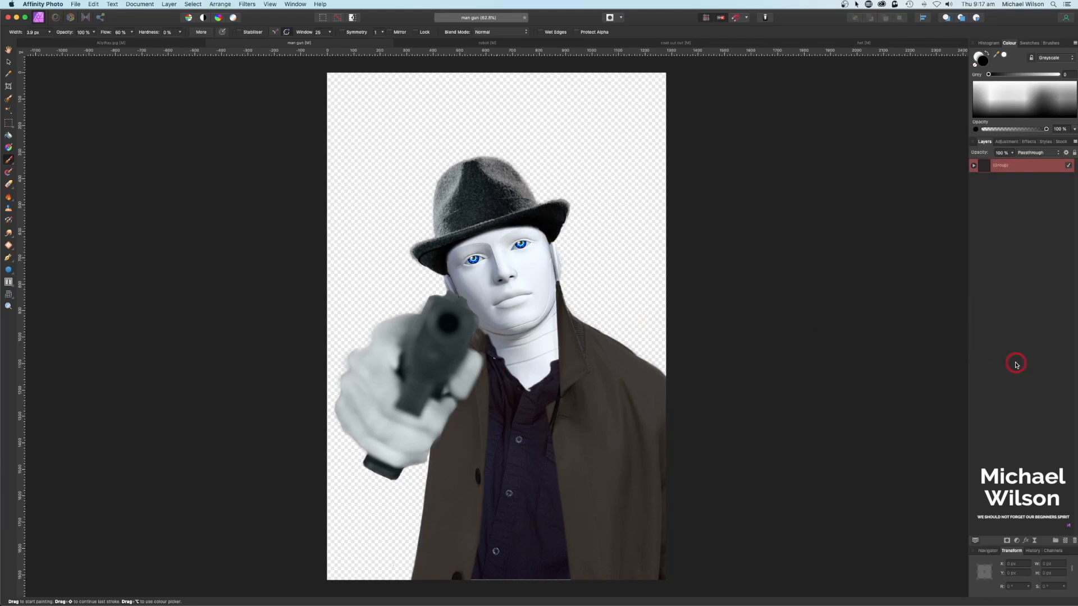
double_click(1000, 166)
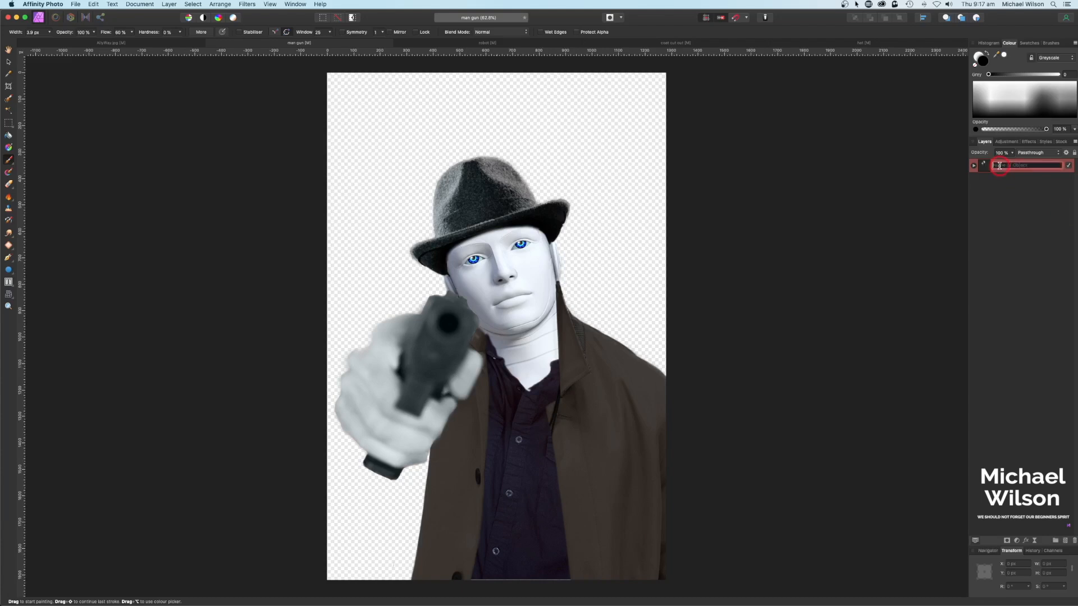
type("Robo Cop")
key("Return")
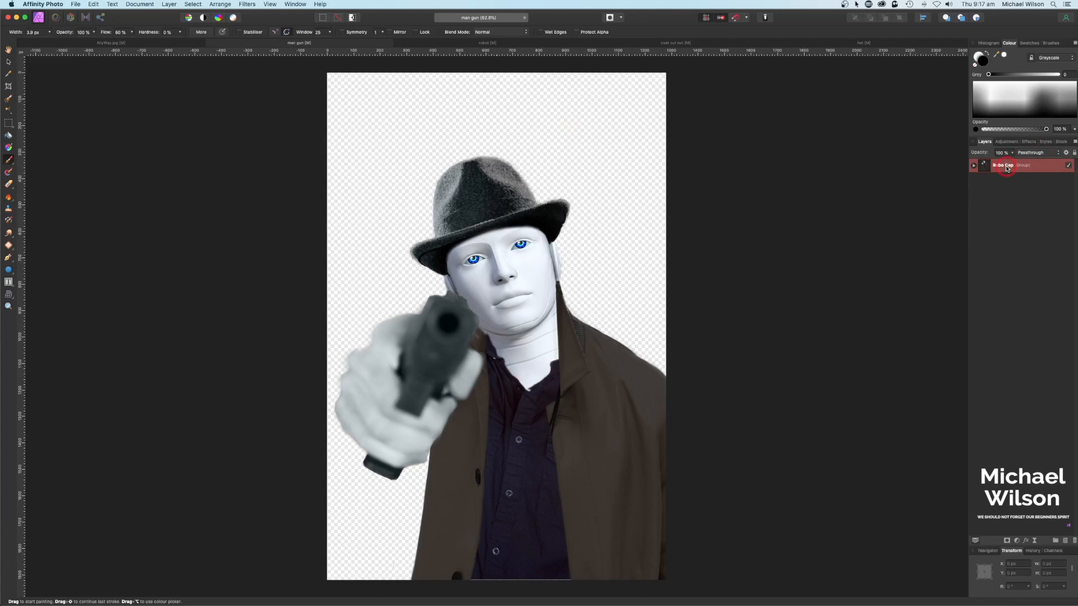
key("ctrl+shift+Tab")
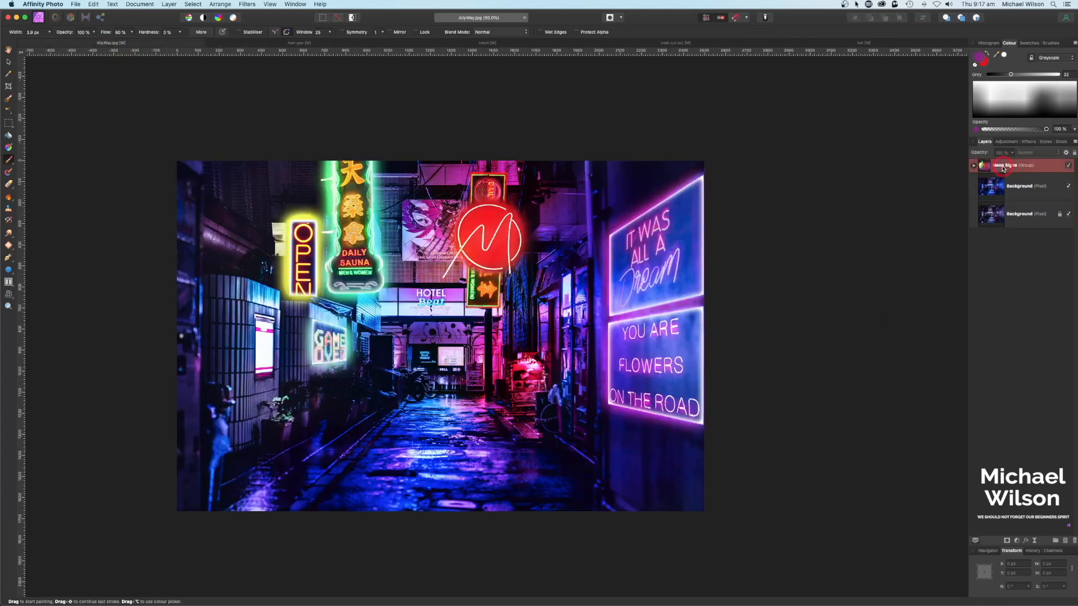
Step: Paste the Robo Cop group into the alley, scale it down slightly and place it left of centre
key("super+v")
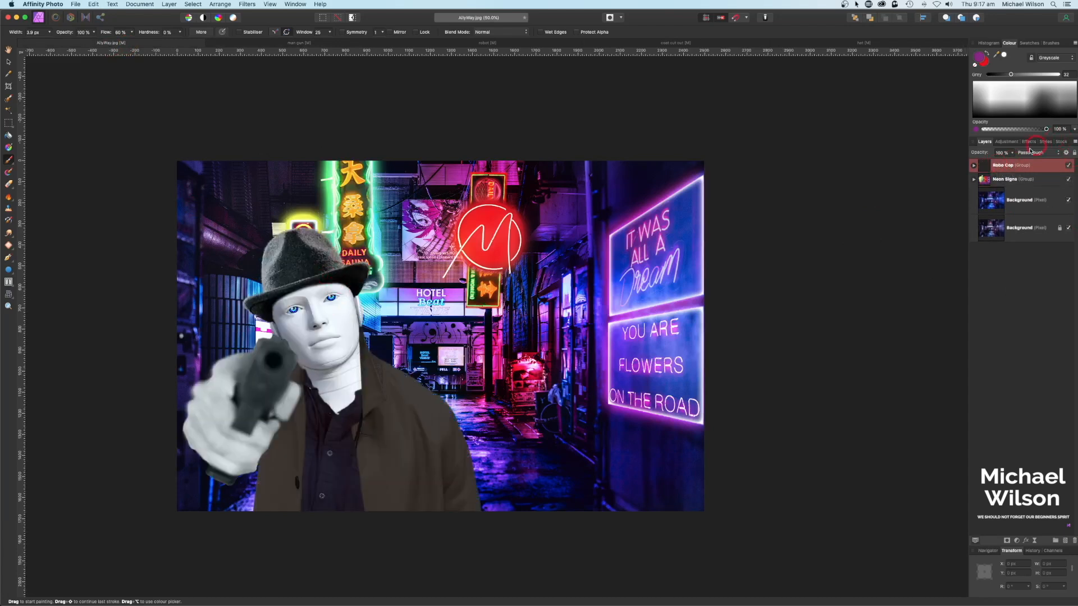
left_click(9, 62)
left_click_drag(315, 264, 398, 284)
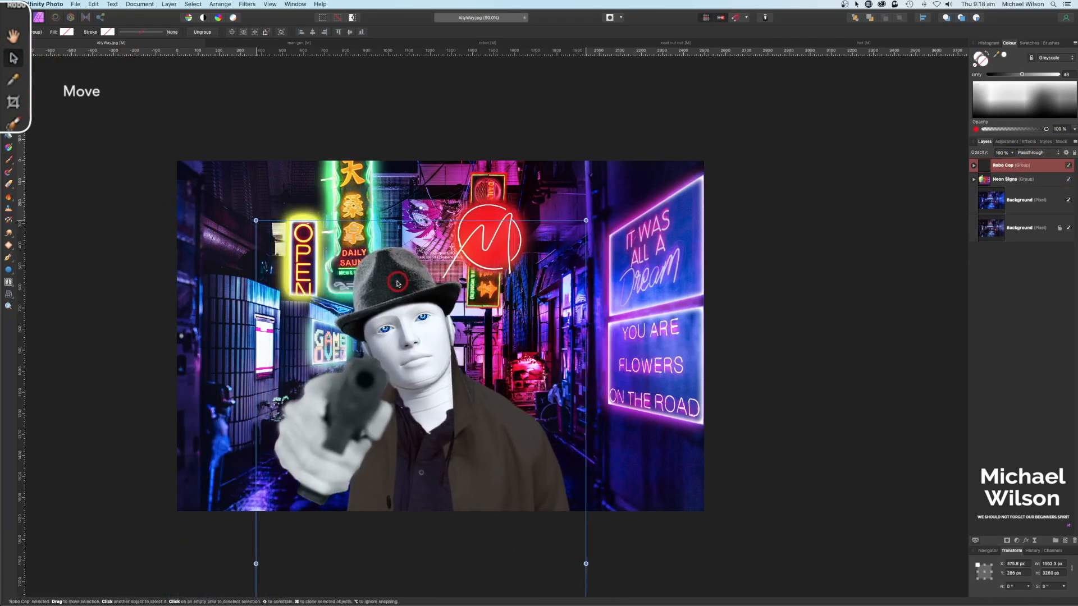
left_click_drag(585, 220, 569, 210)
left_click_drag(516, 260, 523, 263)
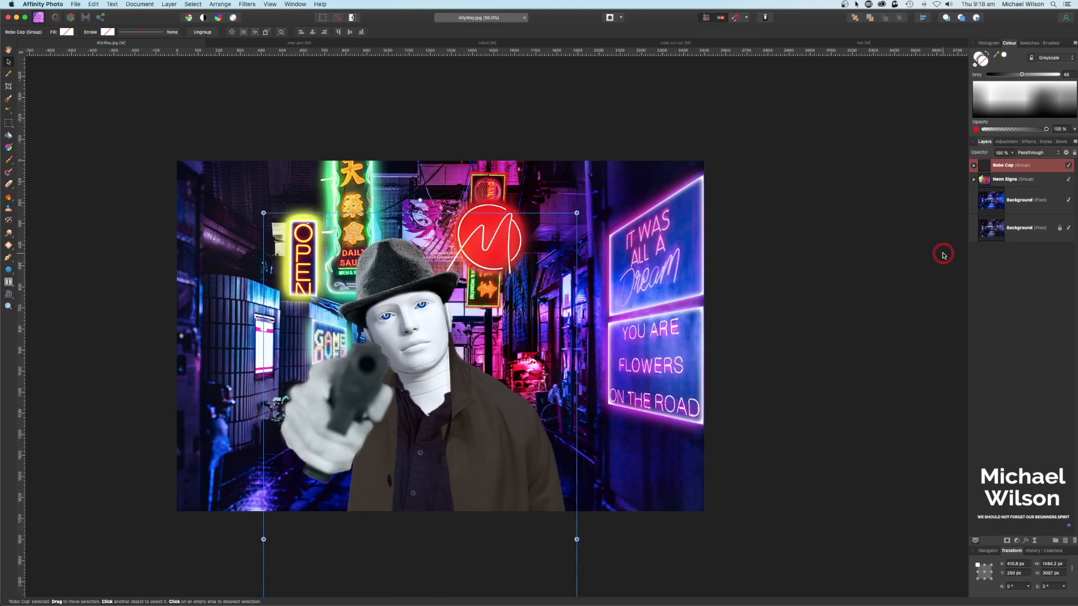
left_click(862, 356)
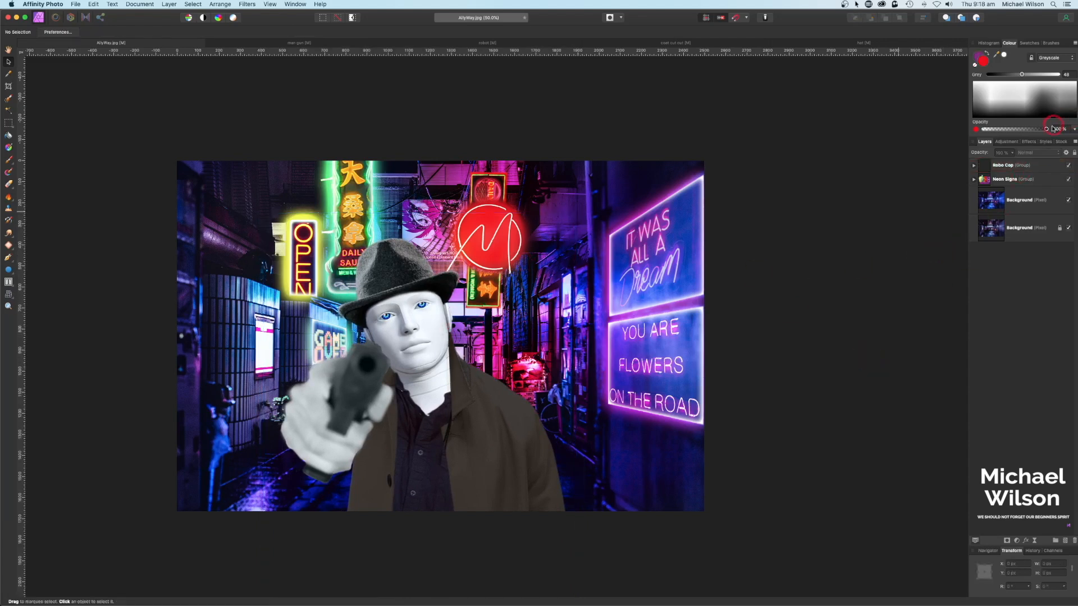
left_click(1022, 167)
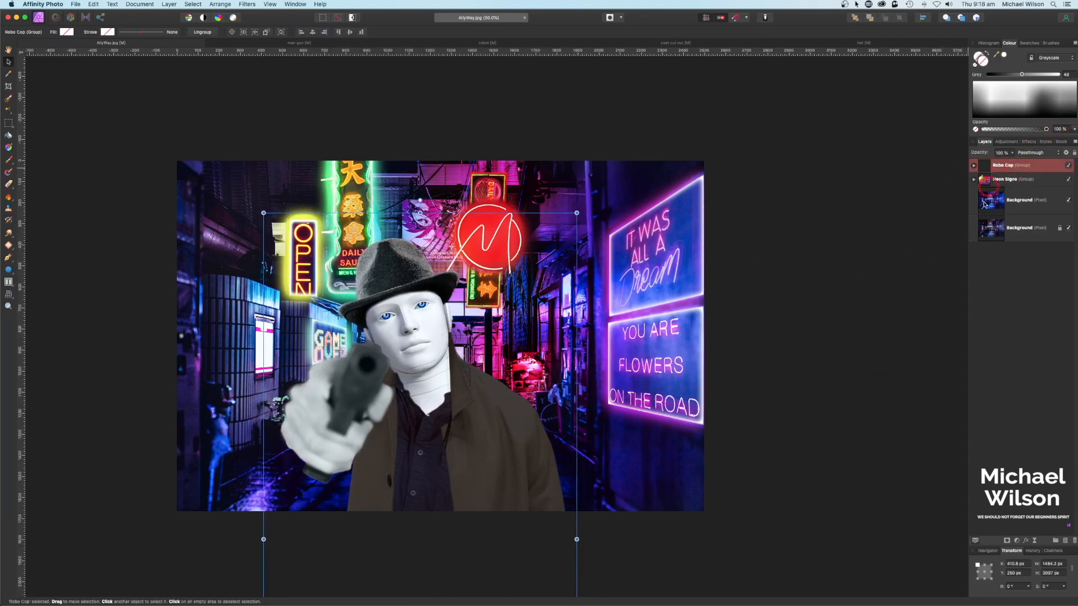
left_click(1016, 542)
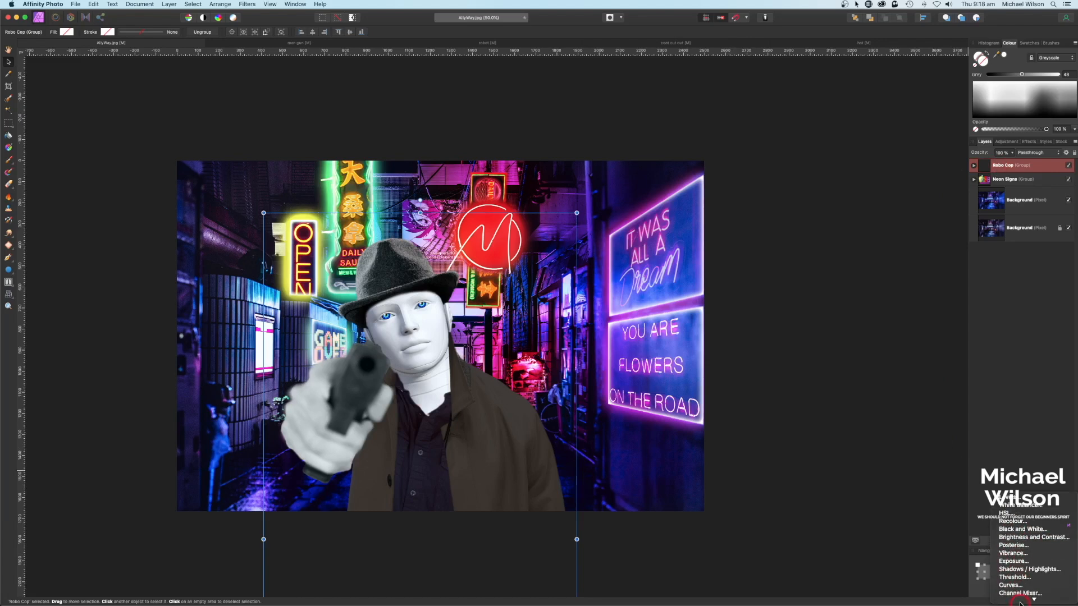
Step: Nest an Exposure adjustment of -1.393 inside the Robo Cop group to darken the figure
left_click(1011, 525)
left_click_drag(1028, 189, 1028, 198)
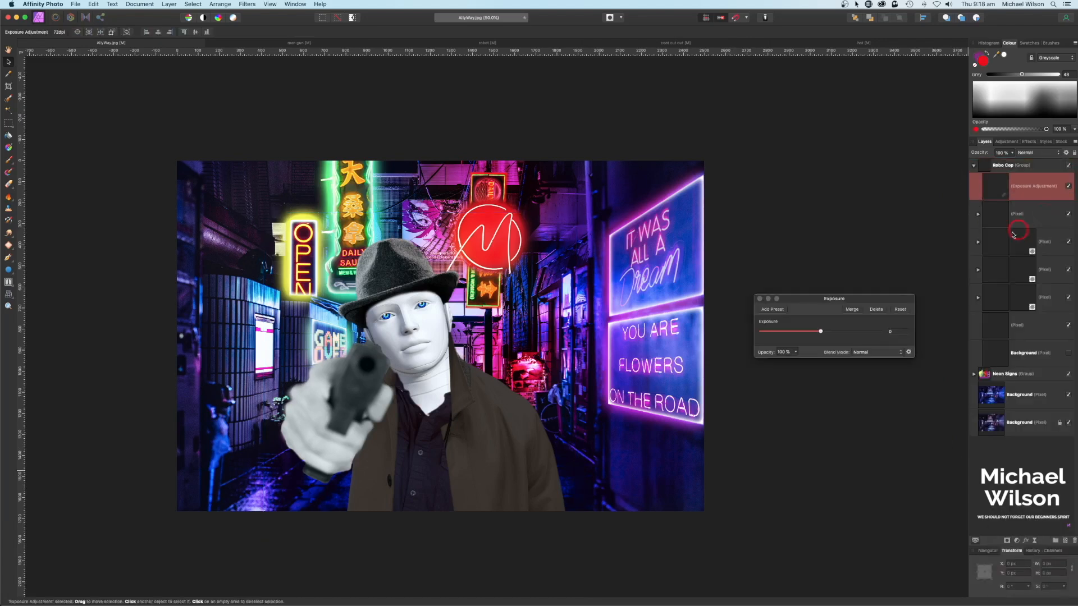
left_click_drag(821, 260, 804, 262)
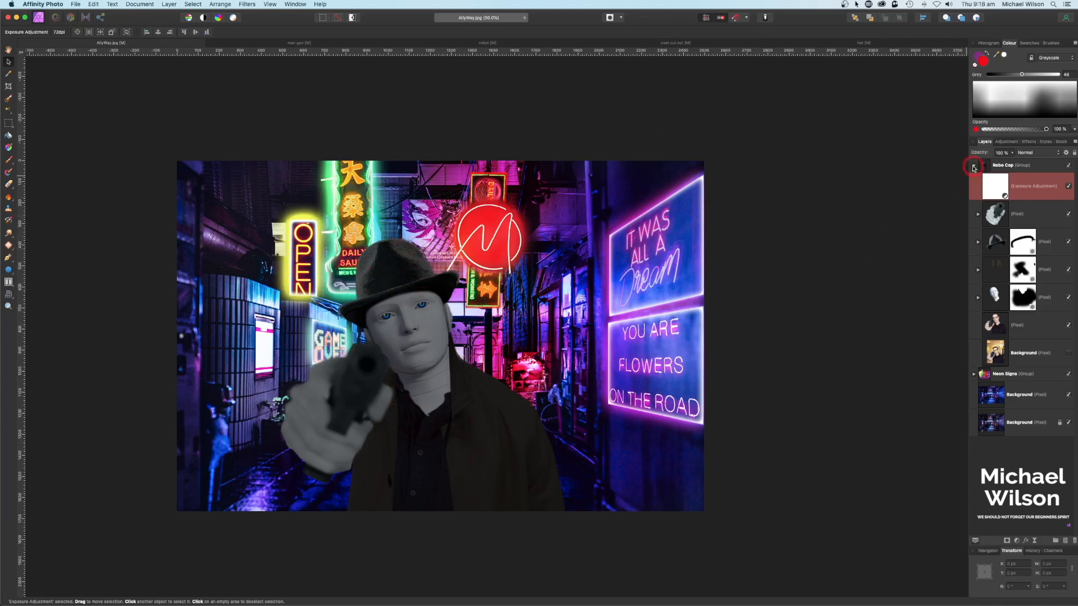
left_click(993, 242)
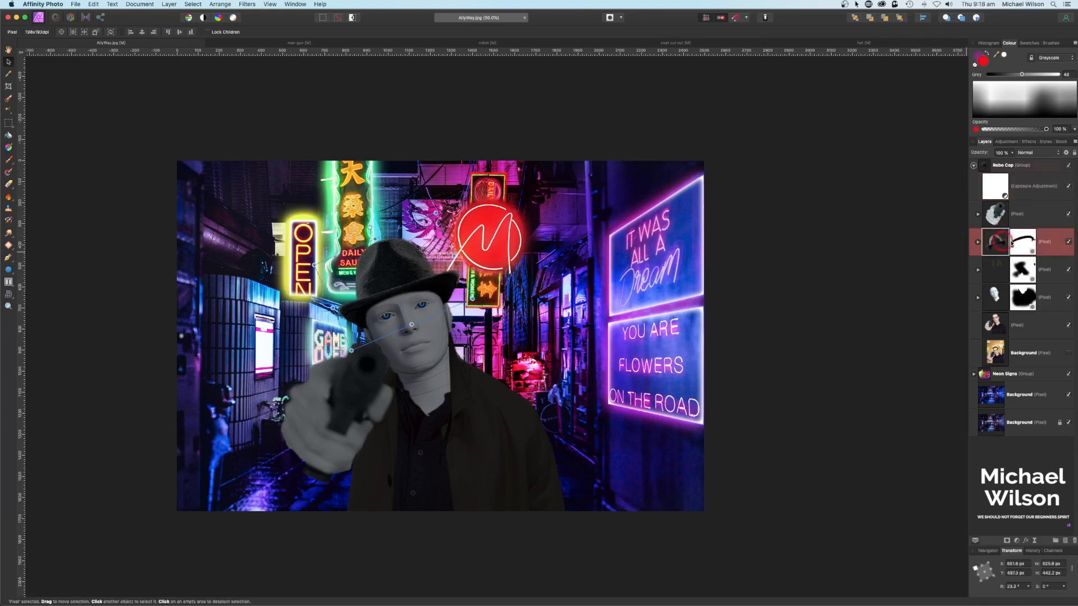
Step: Add an Overlay pixel layer named 'Hat HL' nested inside the hat layer
left_click(1066, 541)
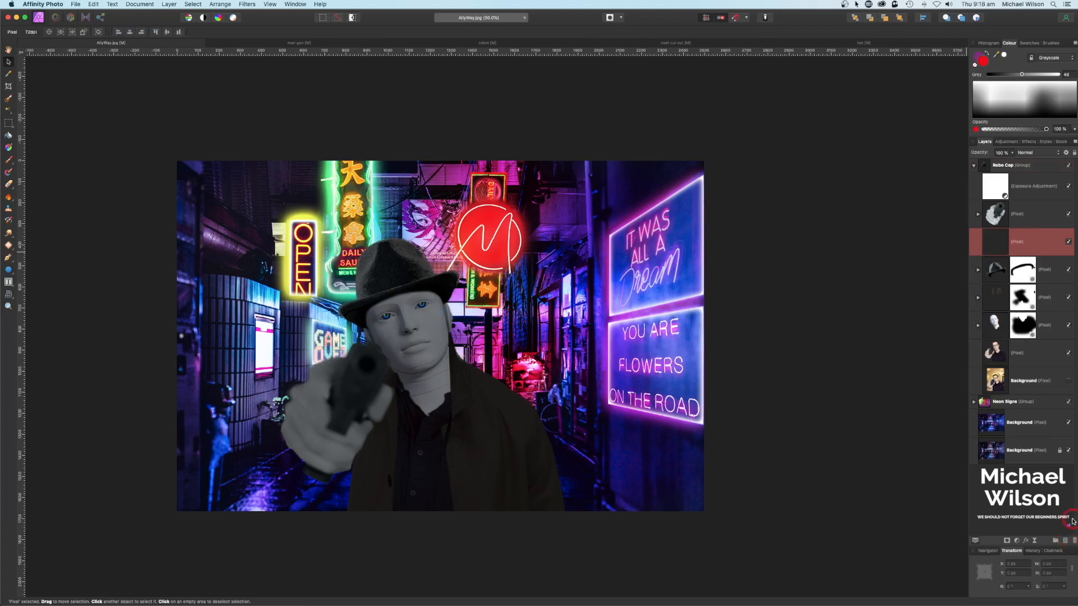
left_click(1023, 153)
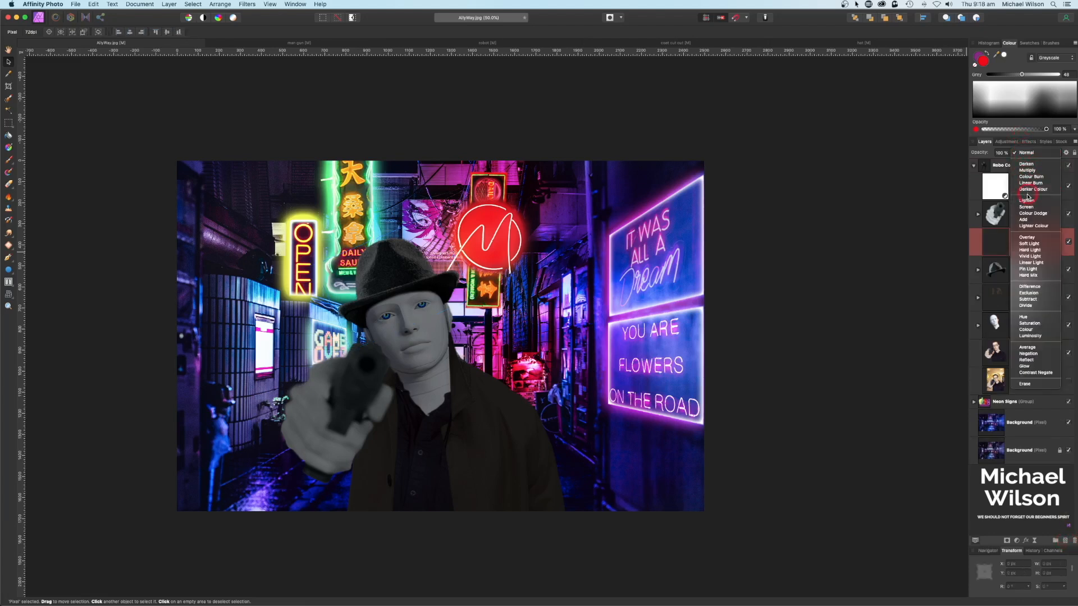
left_click(1029, 238)
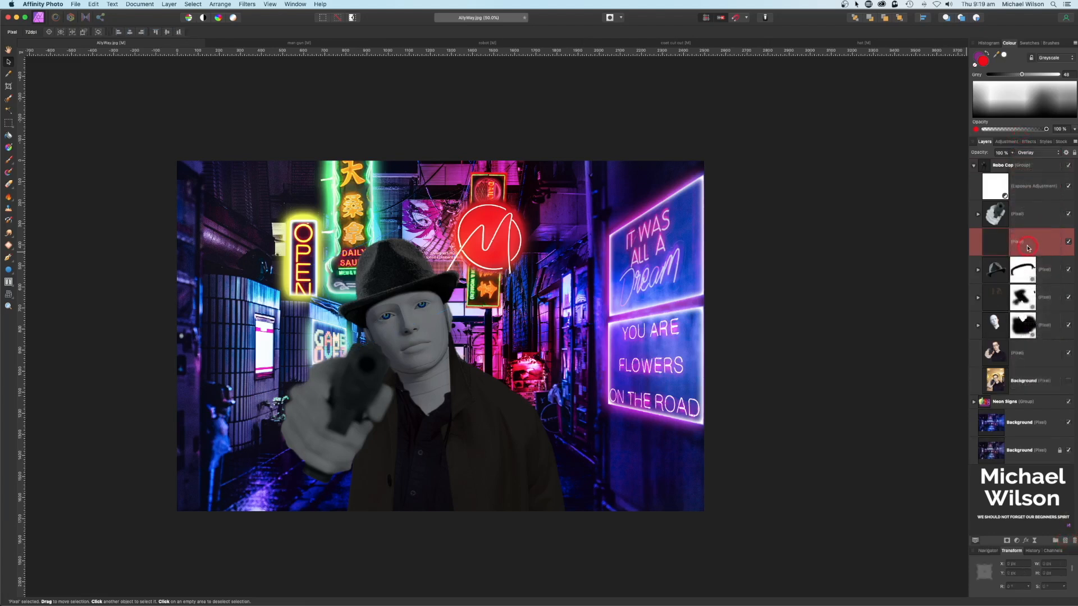
double_click(1021, 245)
type("Hat G")
key("BackSpace")
type("HL")
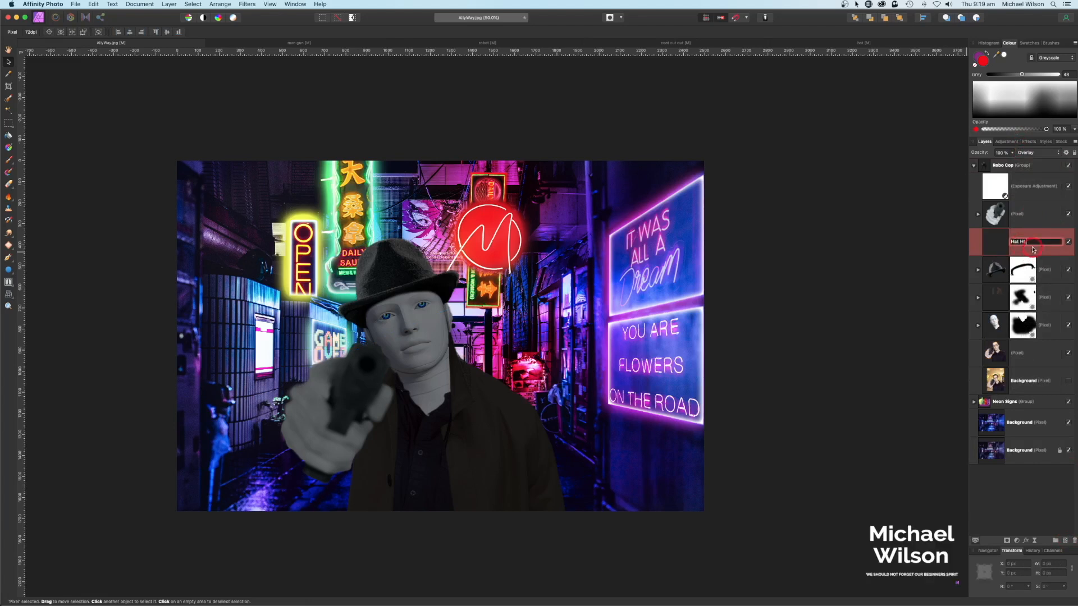
left_click_drag(1031, 254, 1048, 286)
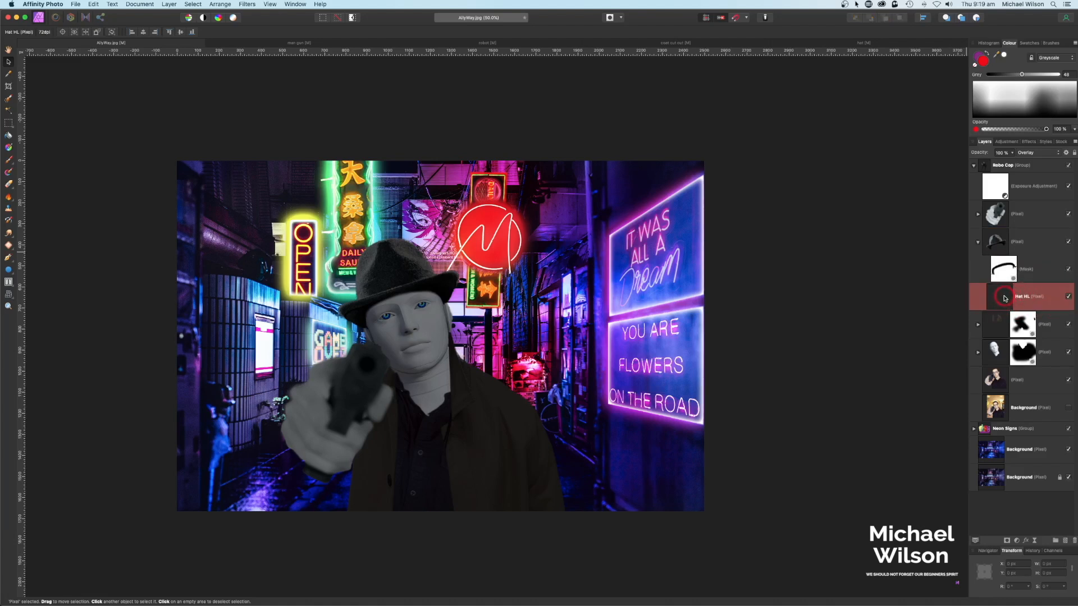
left_click(15, 155)
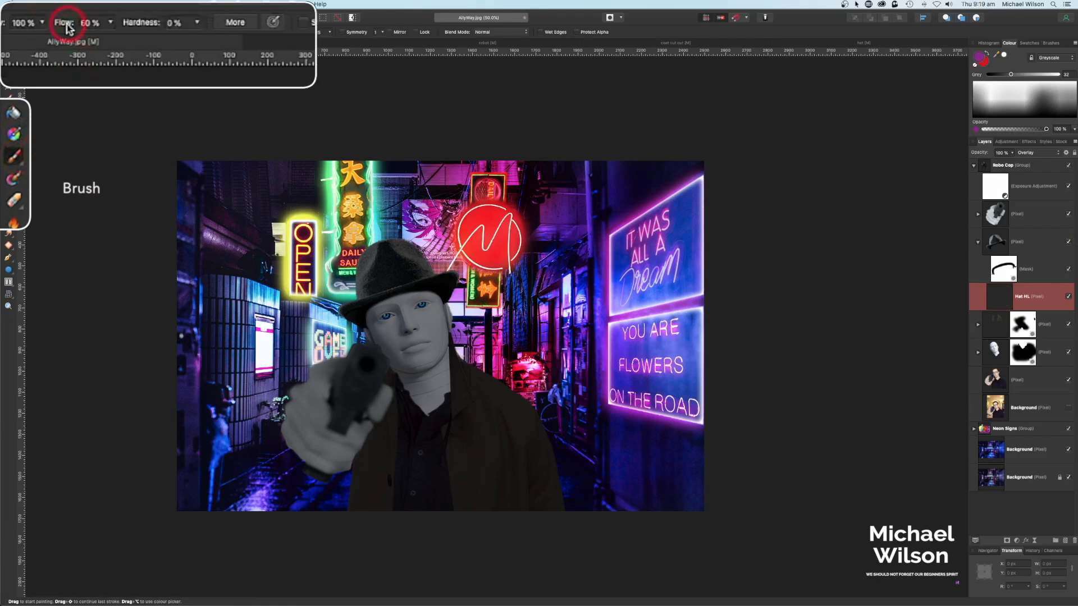
Step: Sample the red M and cyan OPEN sign colours and paint a glow over the hat's upper left
left_click(1022, 295)
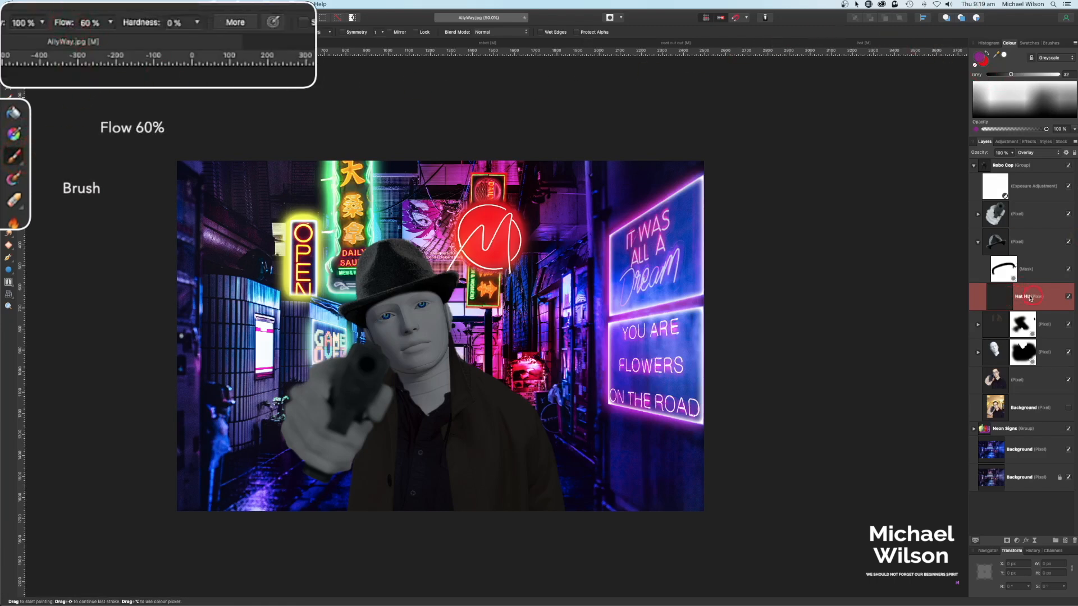
left_click_drag(998, 55, 491, 218)
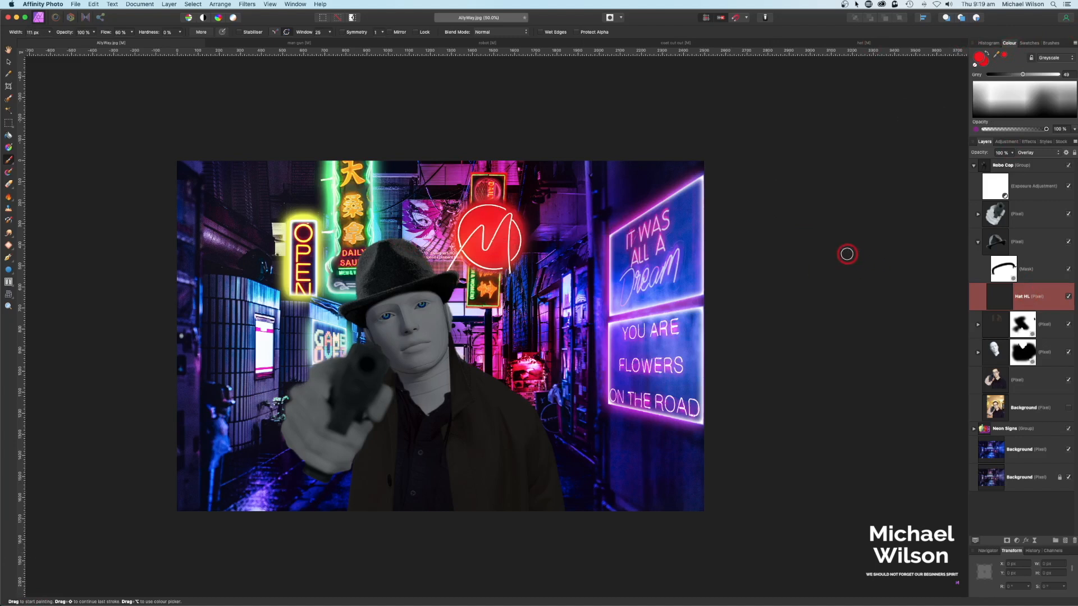
key("]")
key("]")
key("]")
key("]")
key("]")
key("]")
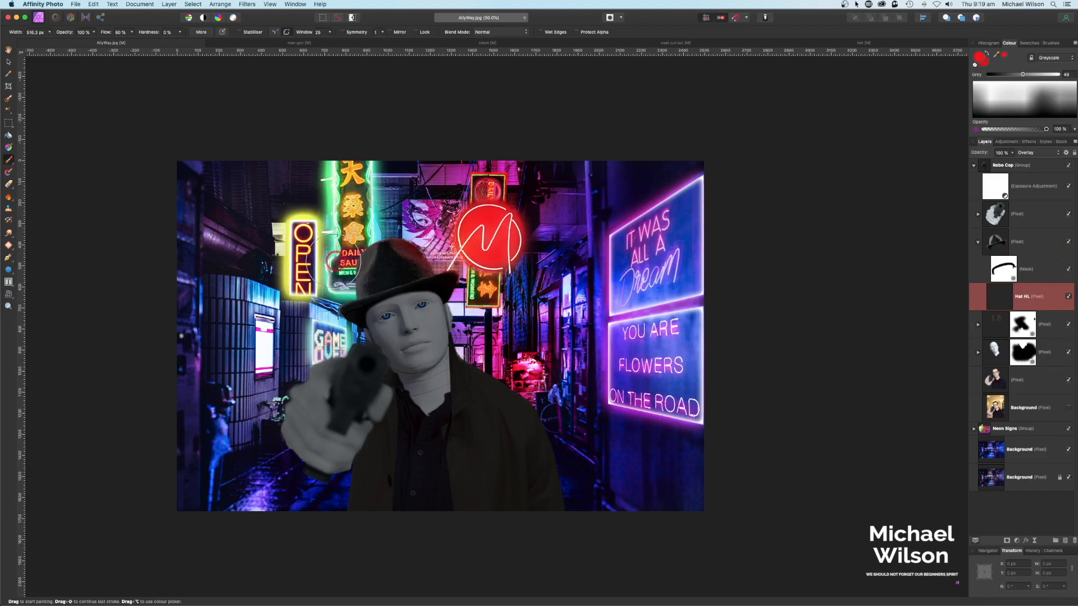
left_click_drag(1000, 55, 326, 278)
left_click(1005, 55)
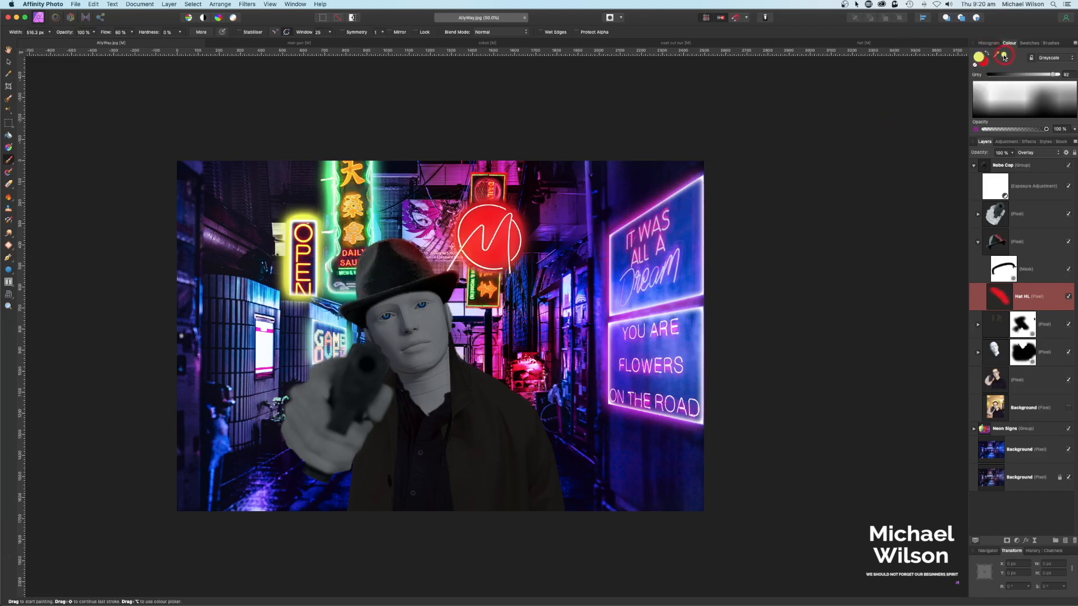
mouse_move(377, 225)
left_mouse_down()
mouse_move(375, 245)
mouse_move(390, 225)
mouse_move(379, 215)
mouse_move(352, 234)
mouse_move(331, 275)
mouse_move(329, 313)
mouse_move(345, 336)
mouse_move(371, 226)
mouse_move(363, 219)
left_mouse_up()
key("bracketleft")
key("bracketleft")
key("bracketleft")
key("bracketleft")
key("bracketleft")
key("bracketleft")
key("bracketleft")
key("bracketleft")
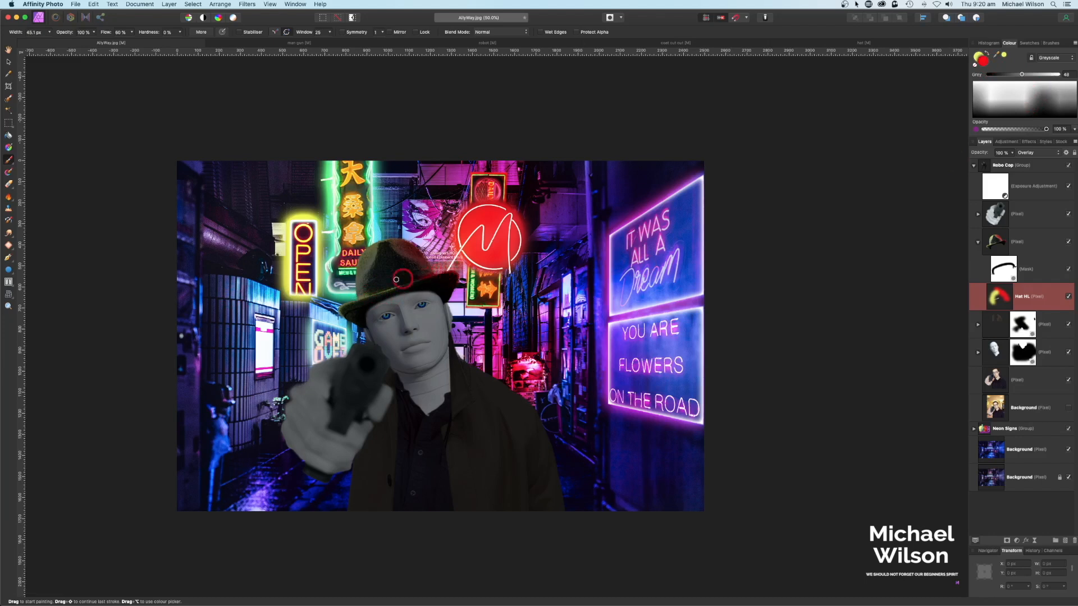
key("Delete")
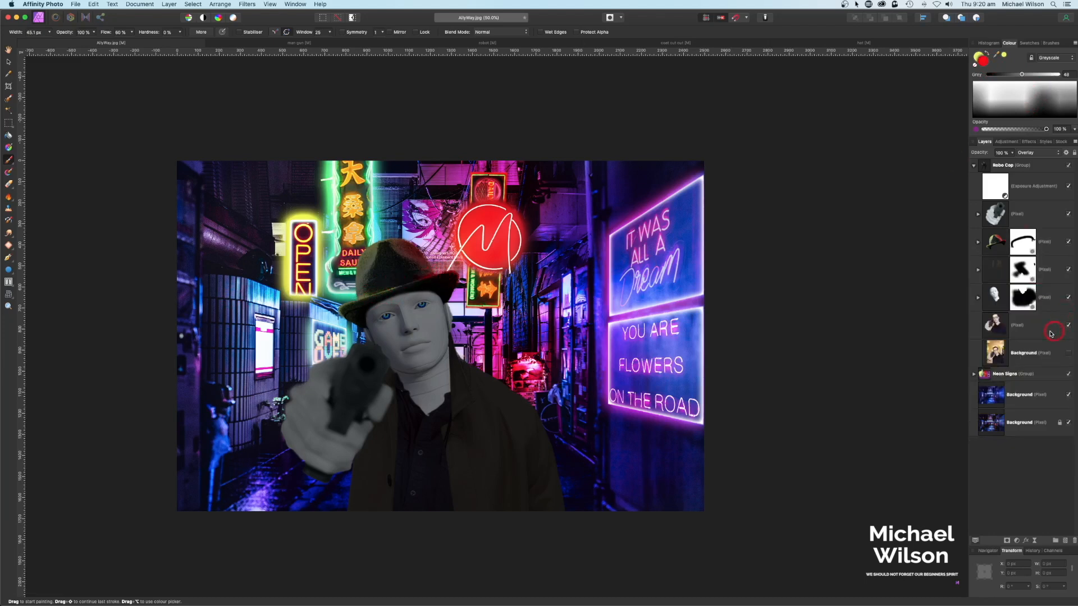
Step: Add an Overlay pixel layer named HandHL nested inside the hand and gun layer
left_click(1020, 215)
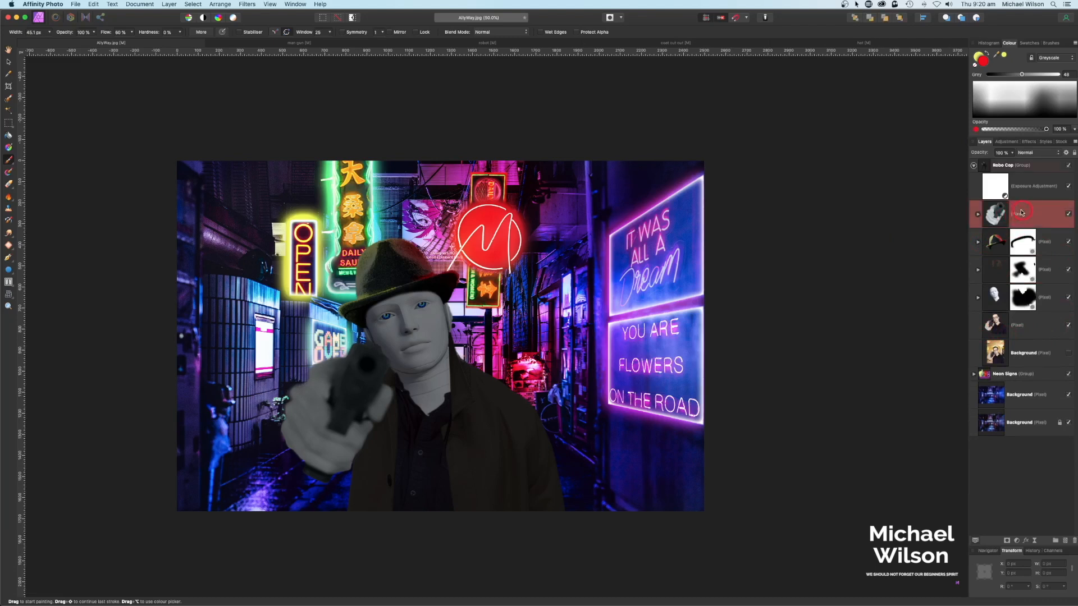
left_click(1066, 541)
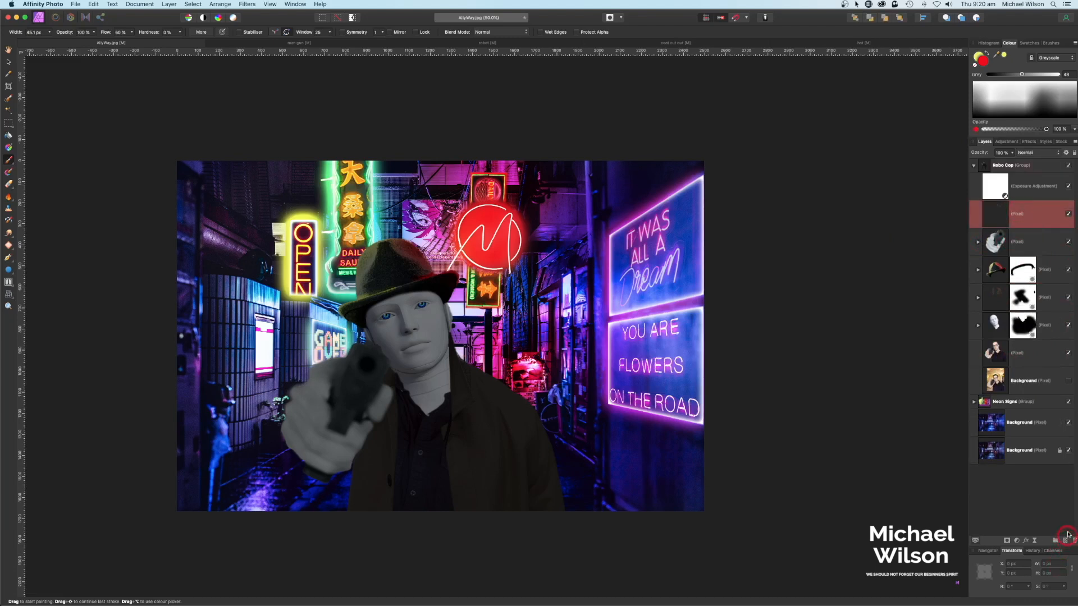
left_click(1042, 152)
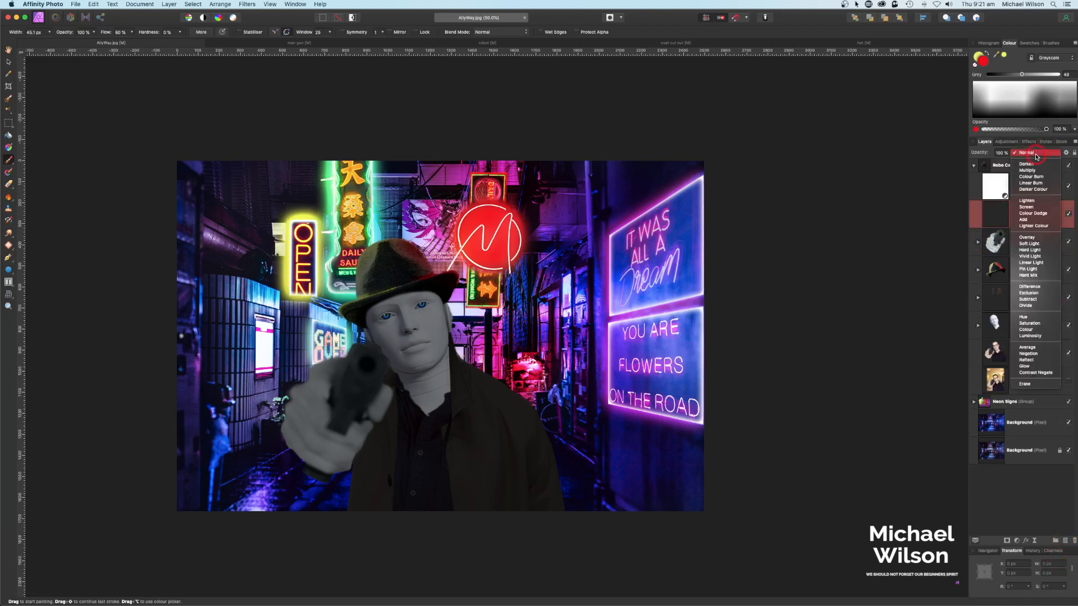
left_click(1032, 237)
double_click(1020, 216)
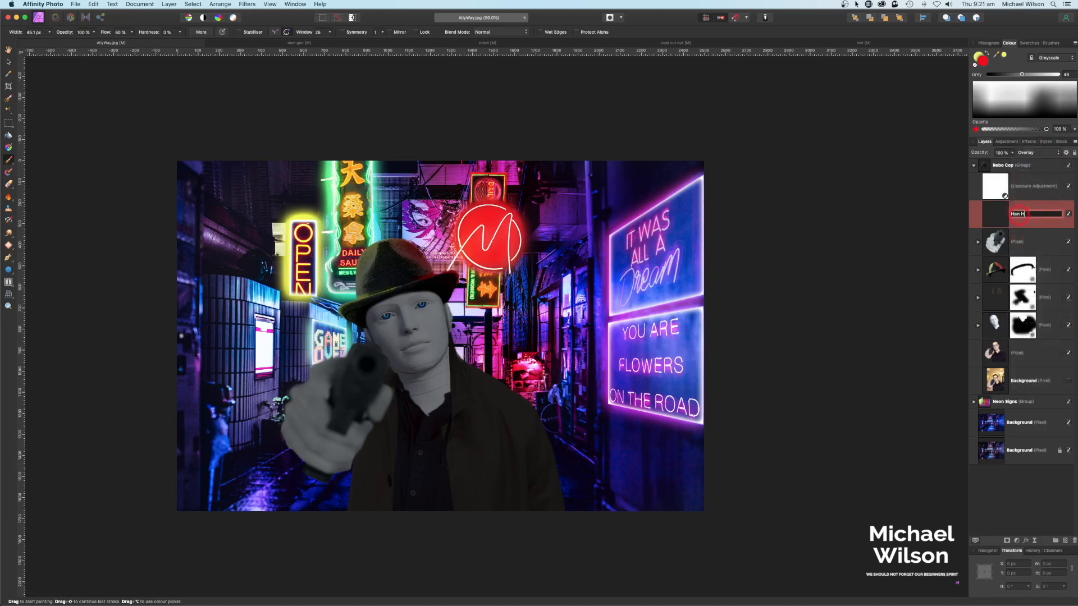
type("HandHL")
left_click_drag(1029, 223, 993, 253)
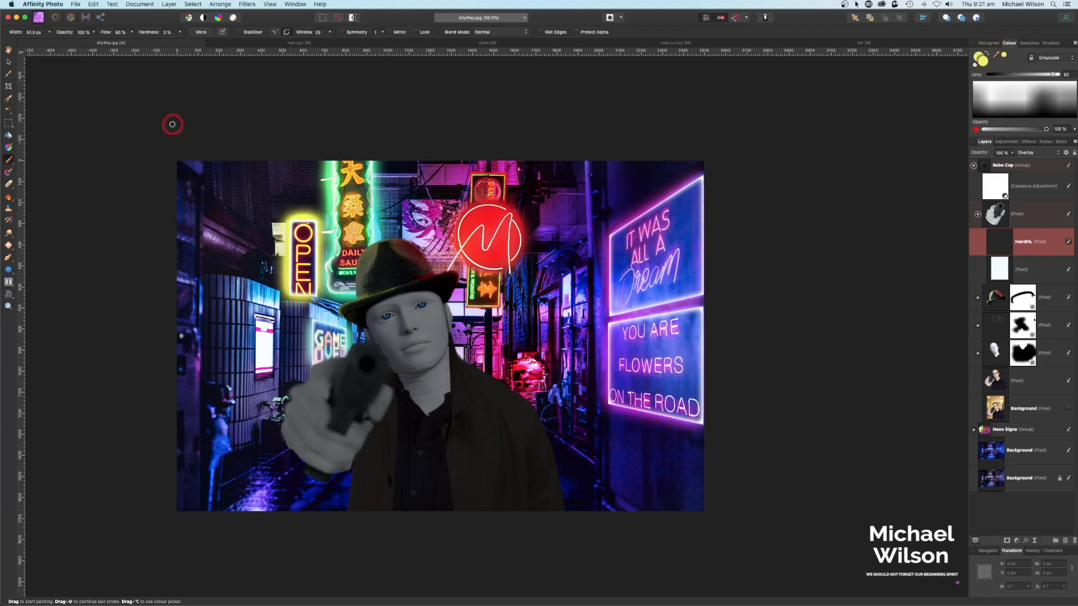
Step: Brush a yellow-green glow down the gun hand with a slightly larger brush, then collapse the gun layer
key("bracketright")
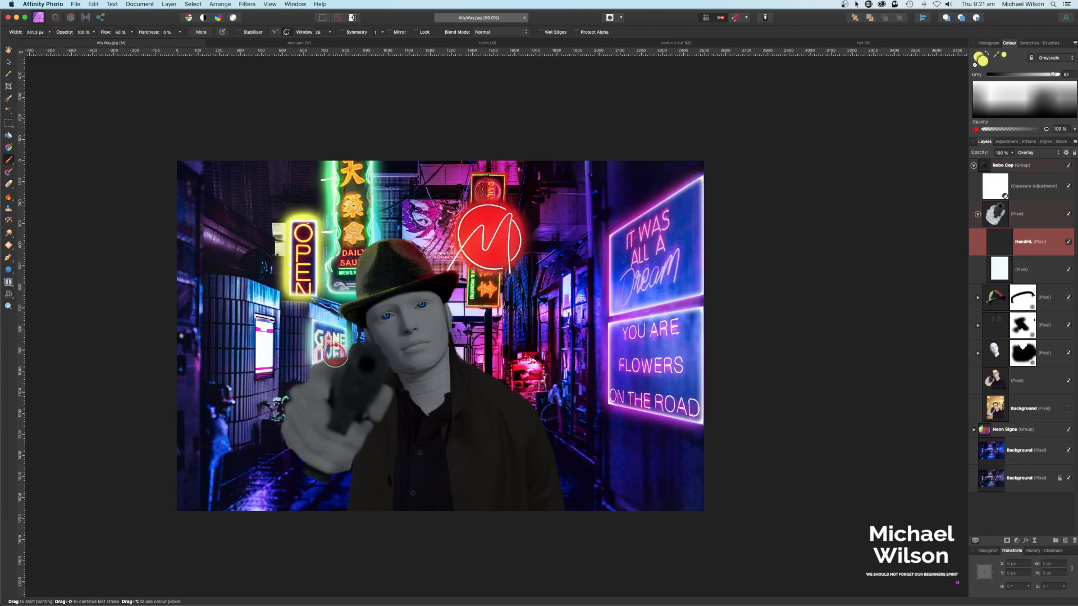
mouse_move(332, 353)
left_mouse_down()
mouse_move(291, 387)
mouse_move(276, 437)
mouse_move(308, 474)
mouse_move(331, 476)
left_mouse_up()
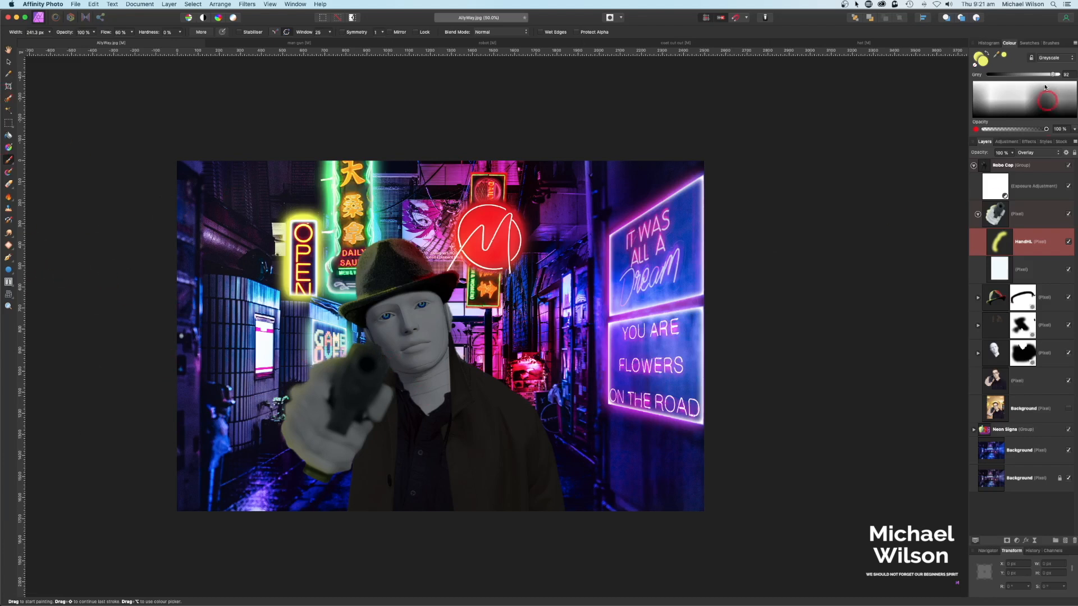
left_click(978, 214)
left_click(979, 271)
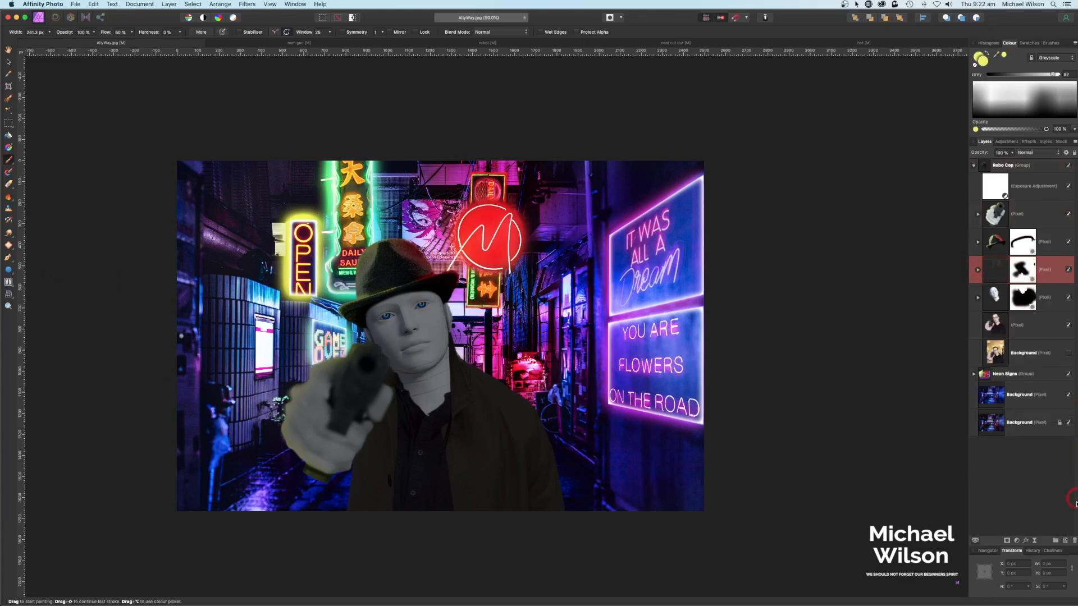
Step: Add an Overlay pixel layer named Coat HL nested inside the masked coat layer
left_click(1065, 540)
double_click(1020, 272)
type("Coat H")
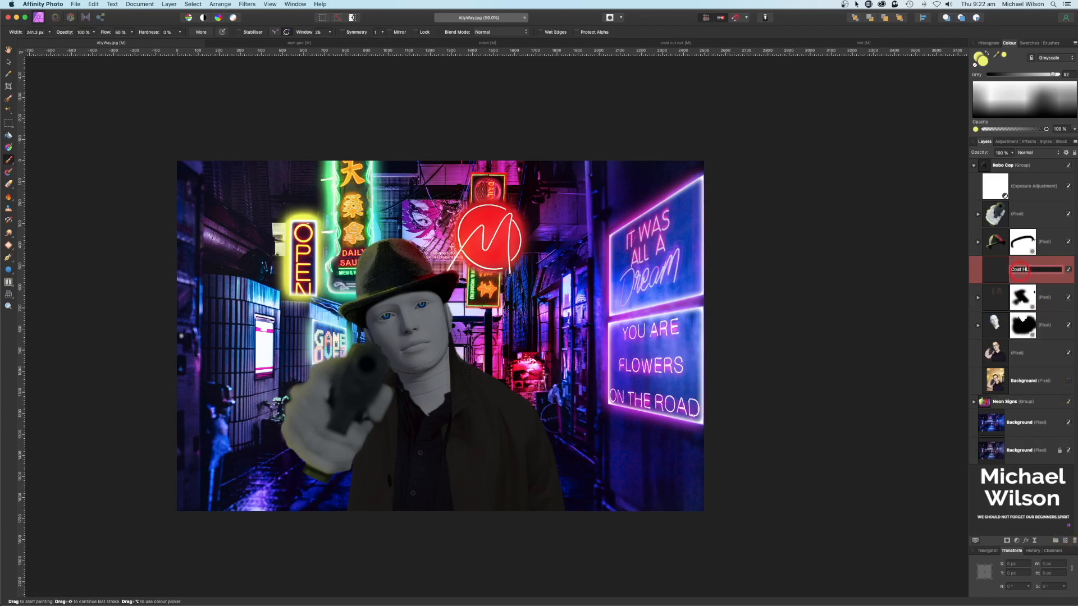
type("L")
key("Return")
left_click(1023, 154)
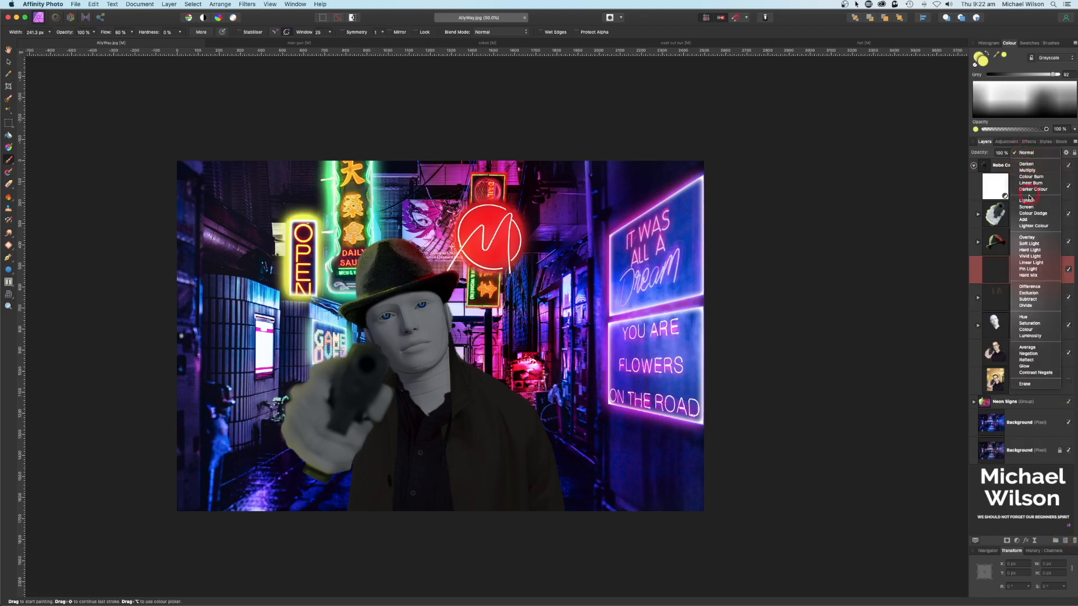
left_click(1031, 238)
left_click_drag(1035, 308, 1027, 316)
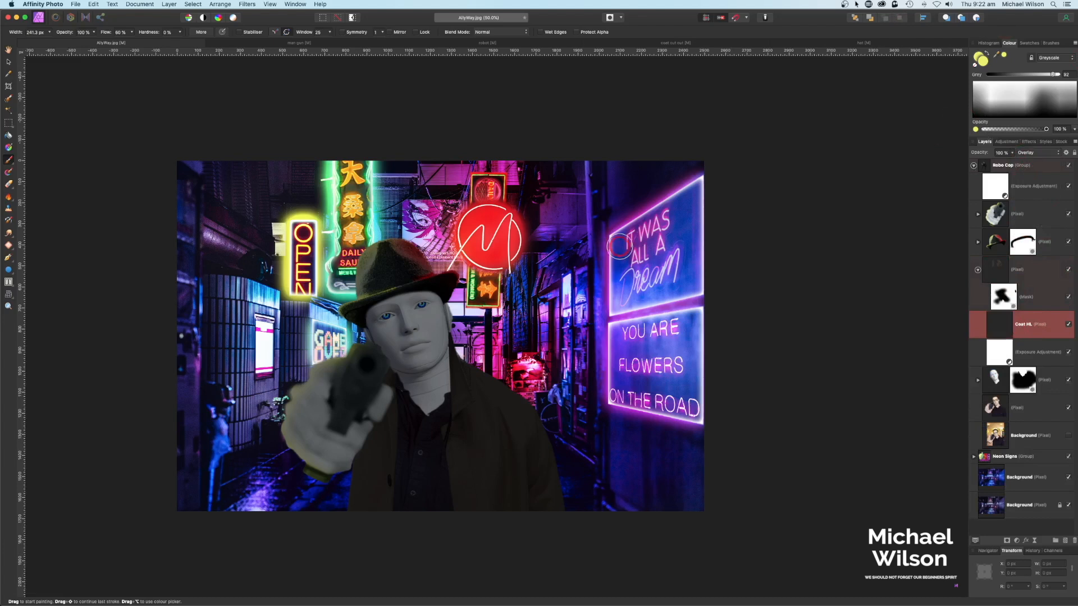
Step: Sample a neon purple from the image and paint it along the coat's right edge and shoulder
left_click_drag(1000, 55, 486, 256)
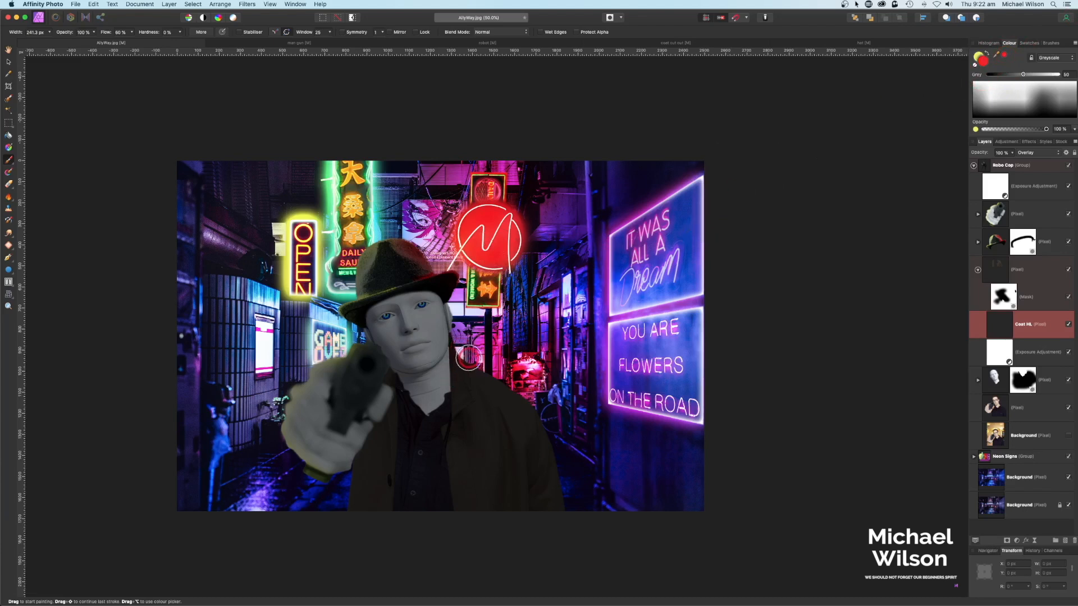
mouse_move(999, 48)
left_mouse_down()
mouse_move(934, 154)
mouse_move(626, 372)
mouse_move(606, 375)
left_mouse_up()
left_click_drag(552, 447, 566, 518)
key("bracketright")
key("bracketright")
key("bracketright")
key("bracketright")
left_click_drag(511, 409, 486, 390)
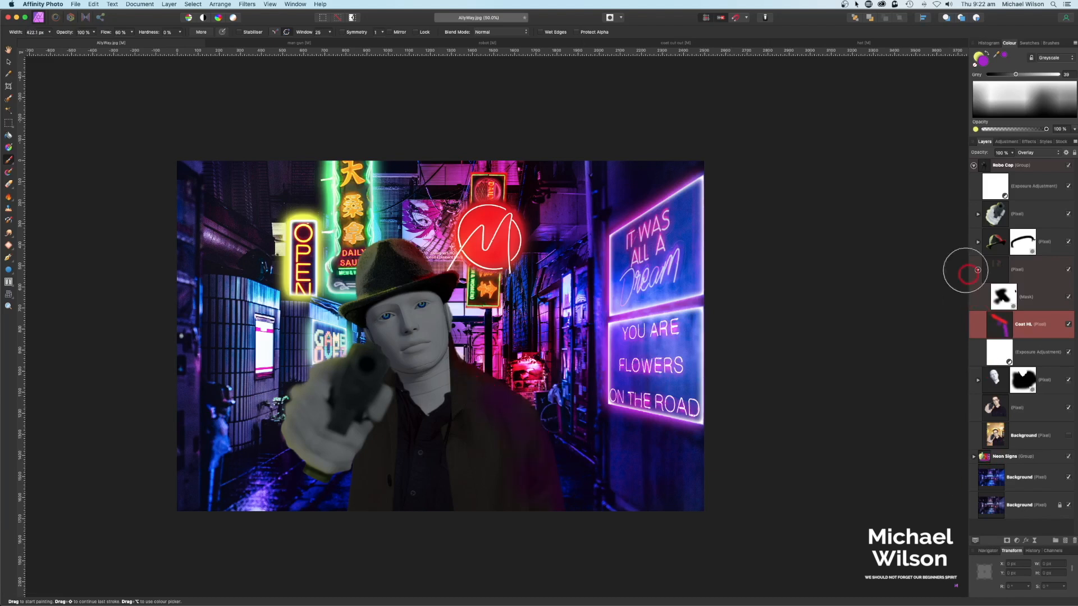
left_click(973, 165)
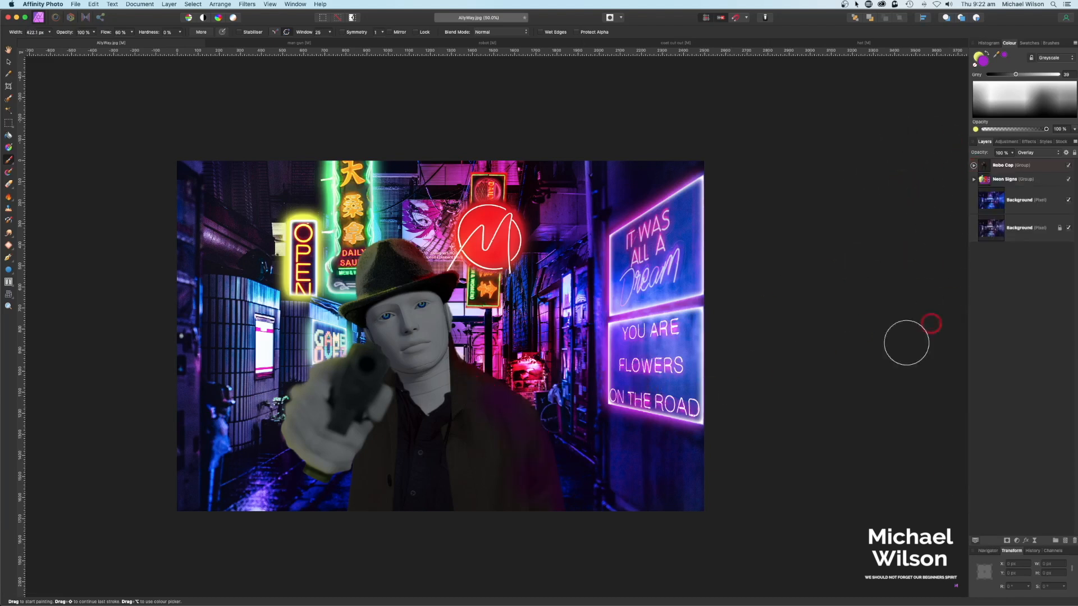
Step: Collapse the coat layer's nested layers and select the face layer in the Robo Cop group
left_click(974, 165)
left_click(1014, 325)
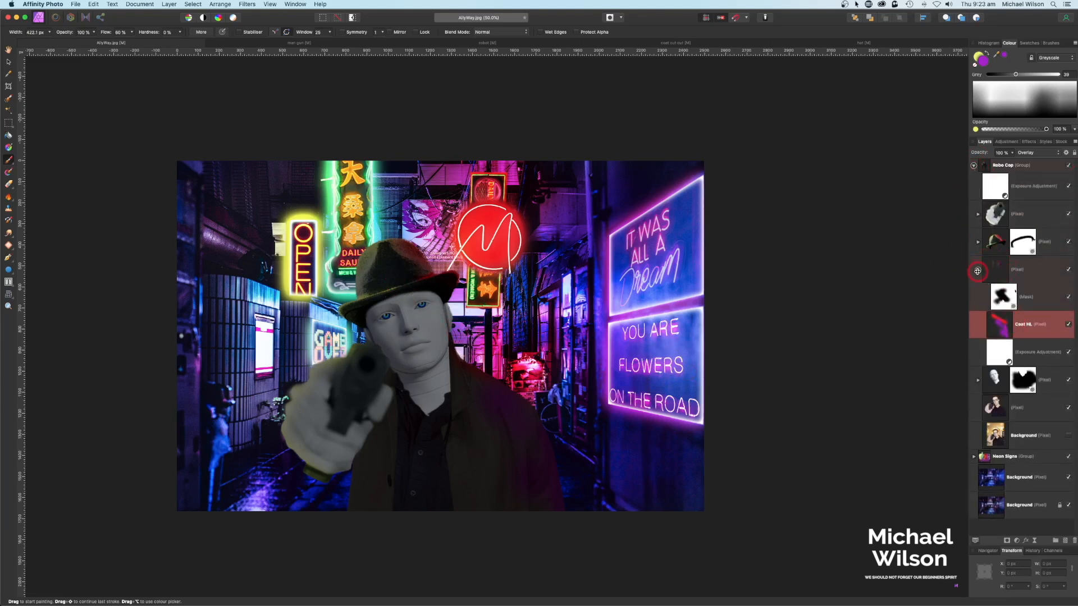
left_click(978, 271)
left_click(997, 301)
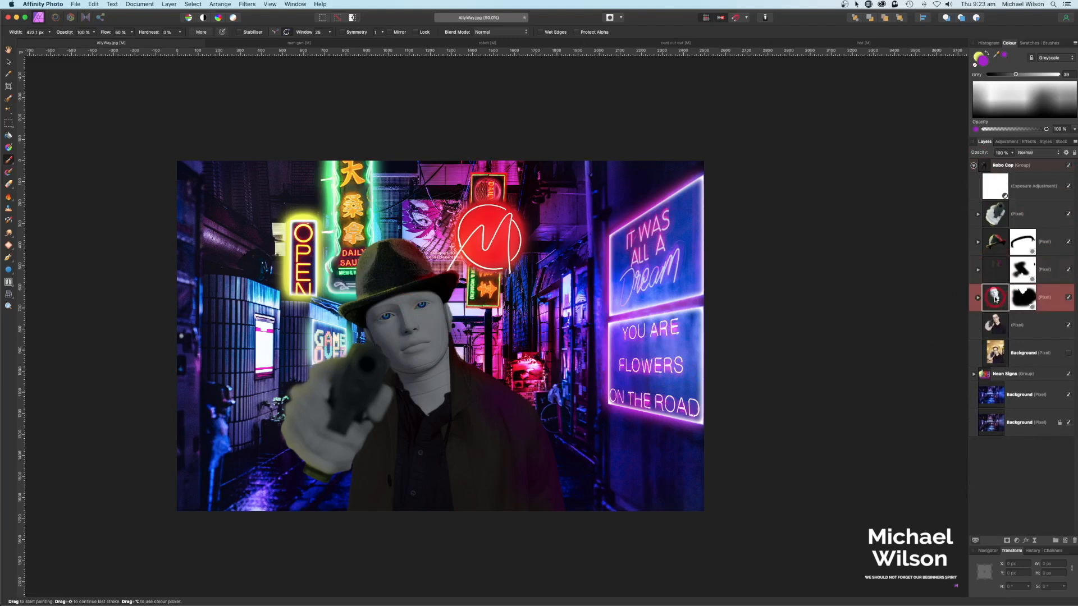
Step: Add an Overlay layer named Head HL inside the head layer and set brush flow to 40%
left_click(1066, 541)
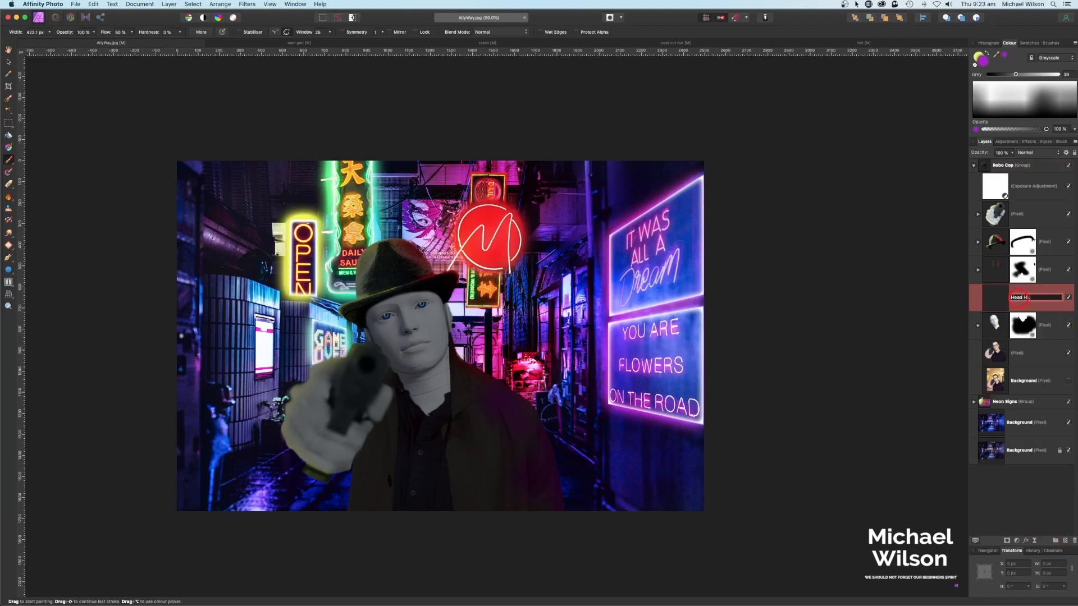
key("Return")
left_click(1032, 153)
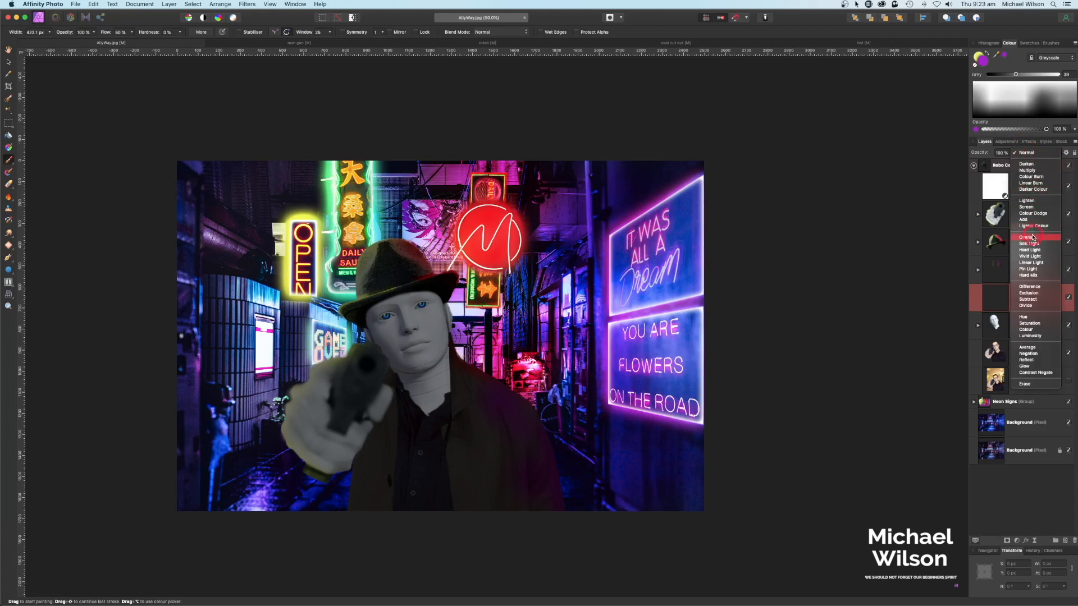
left_click(1032, 237)
left_click_drag(1034, 332, 1004, 330)
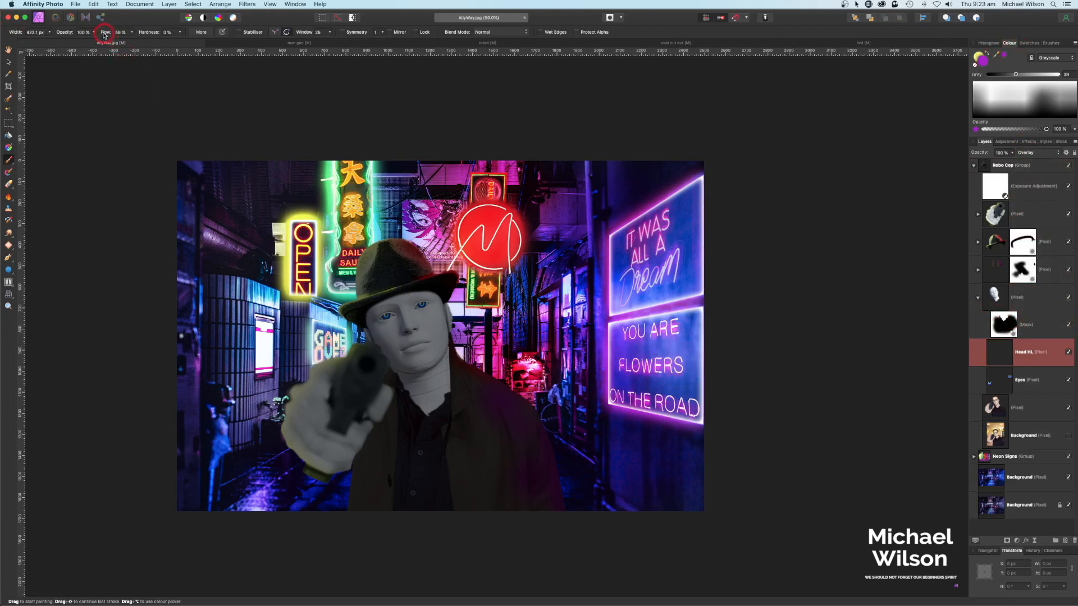
left_click_drag(103, 36, 101, 35)
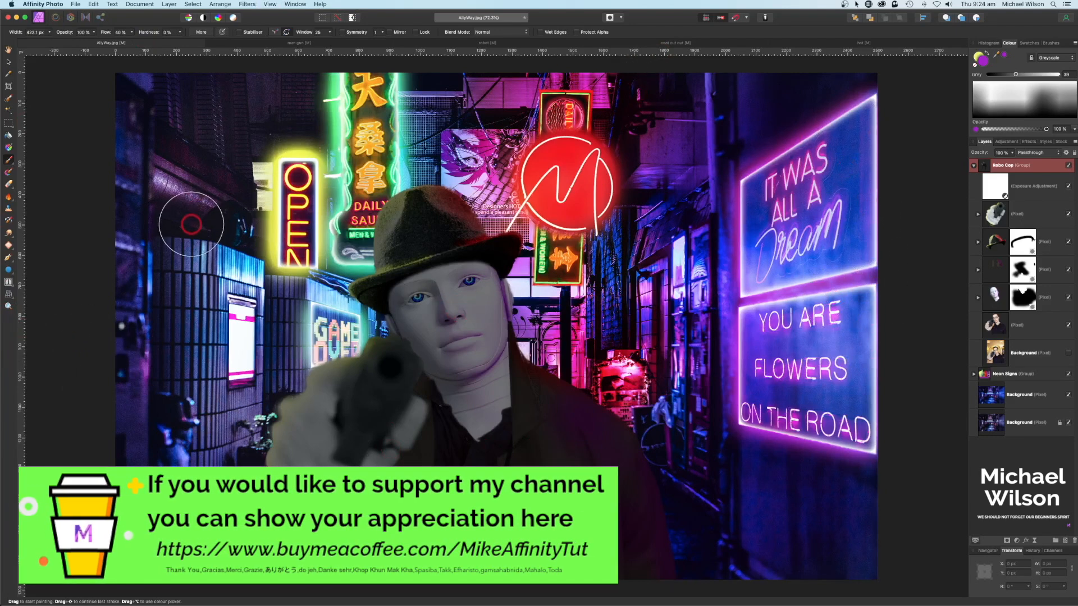
Step: Collapse the Robo Cop group and select every layer down to the background
left_click(974, 166)
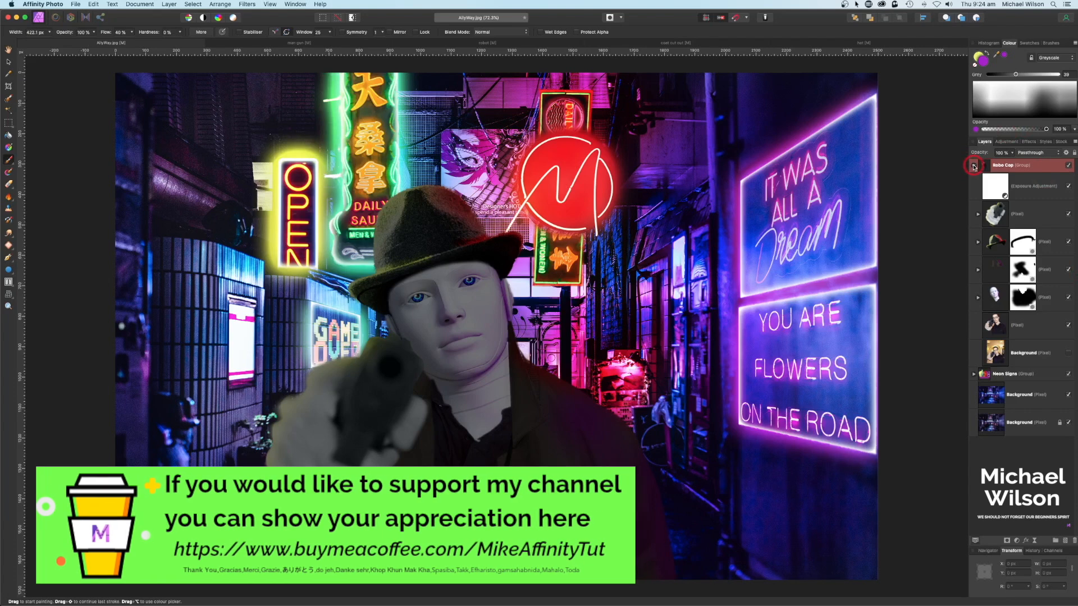
double_click(1002, 165)
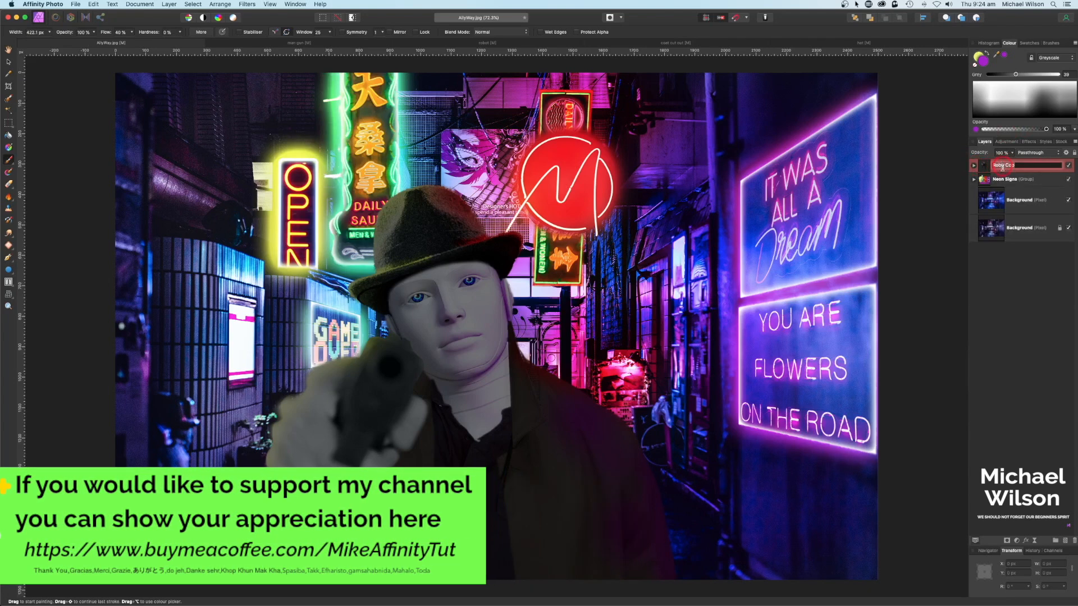
left_click(1002, 238)
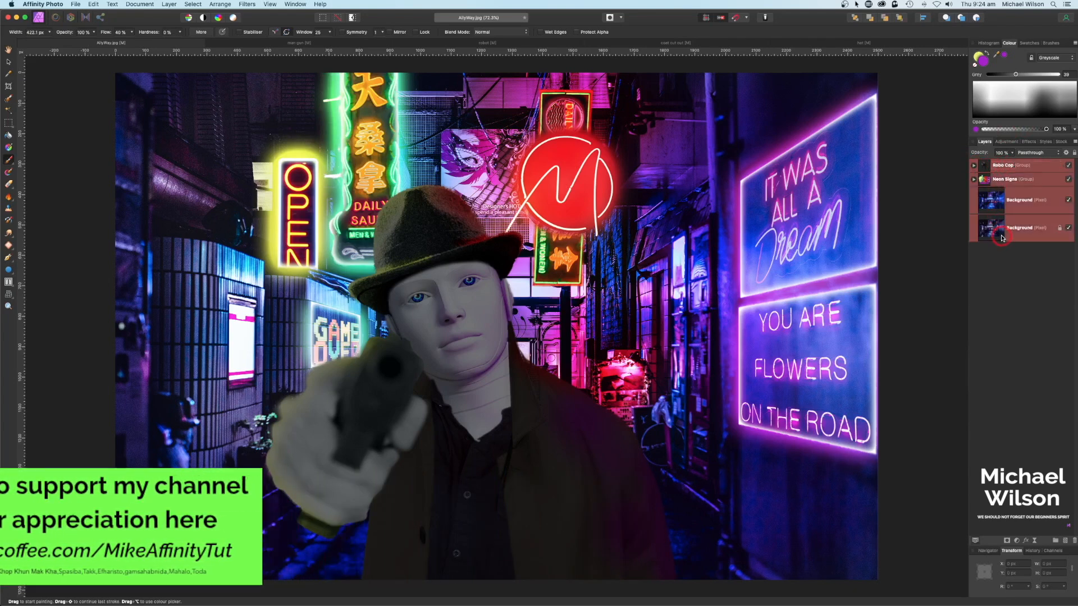
Step: Merge Visible into a new top layer and switch to the Tone Mapping Persona
left_click(186, 19)
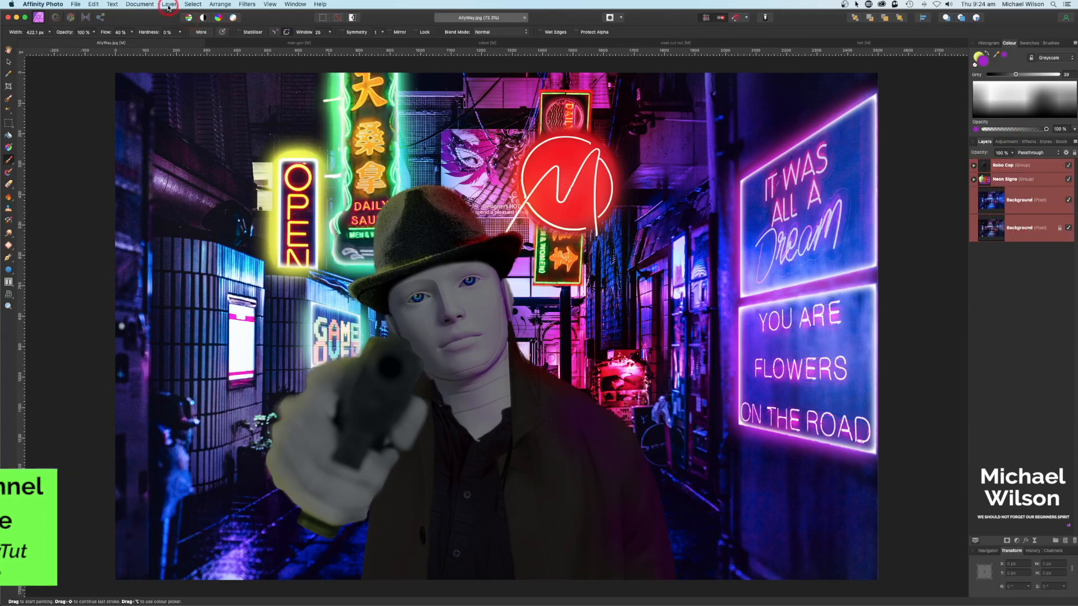
left_click(168, 5)
left_click(192, 247)
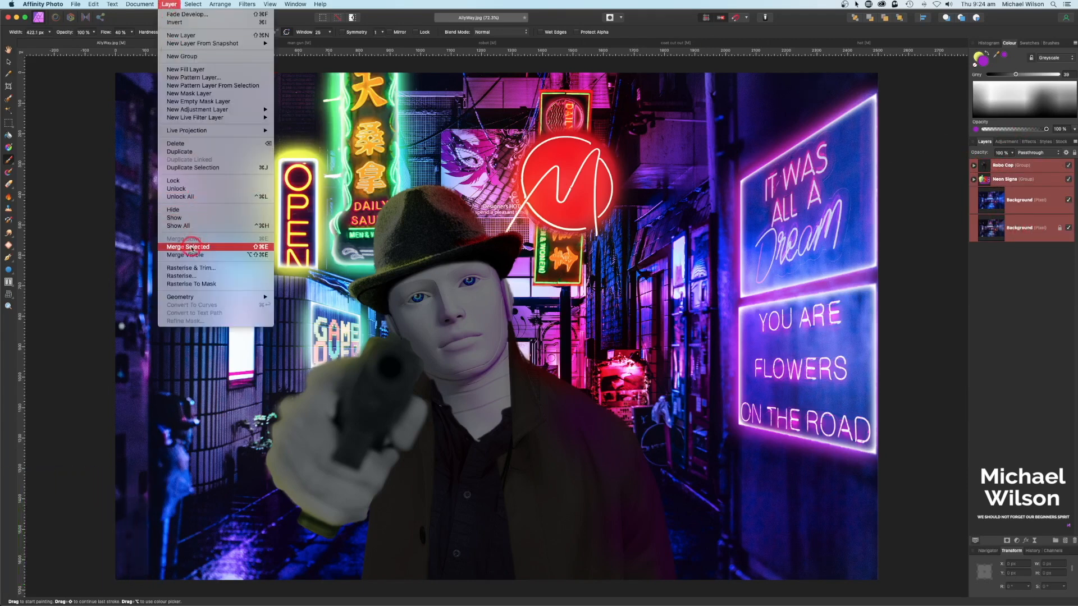
left_click(135, 36)
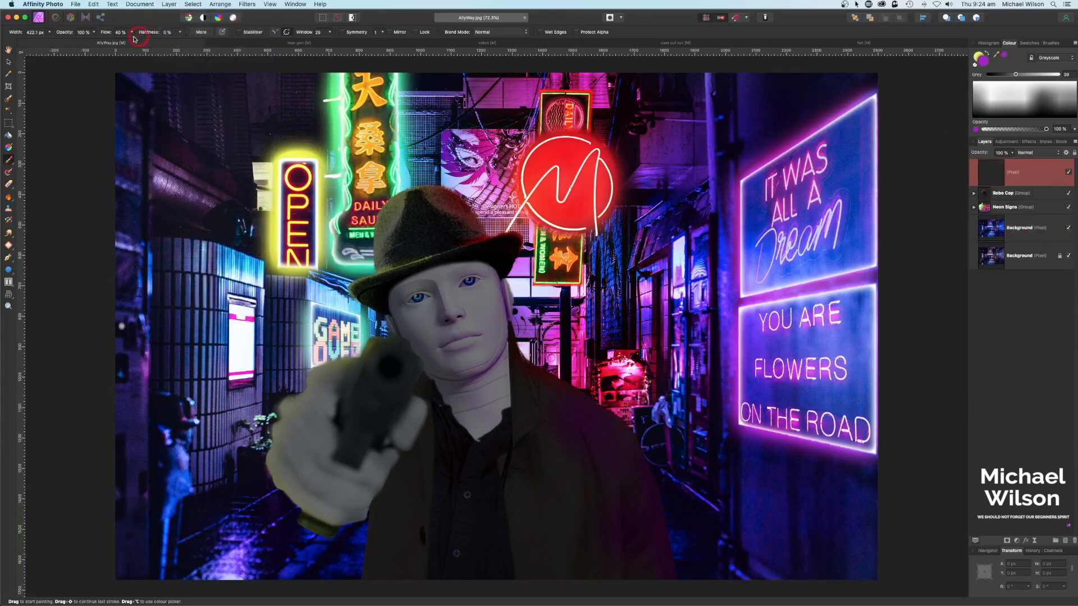
left_click(86, 19)
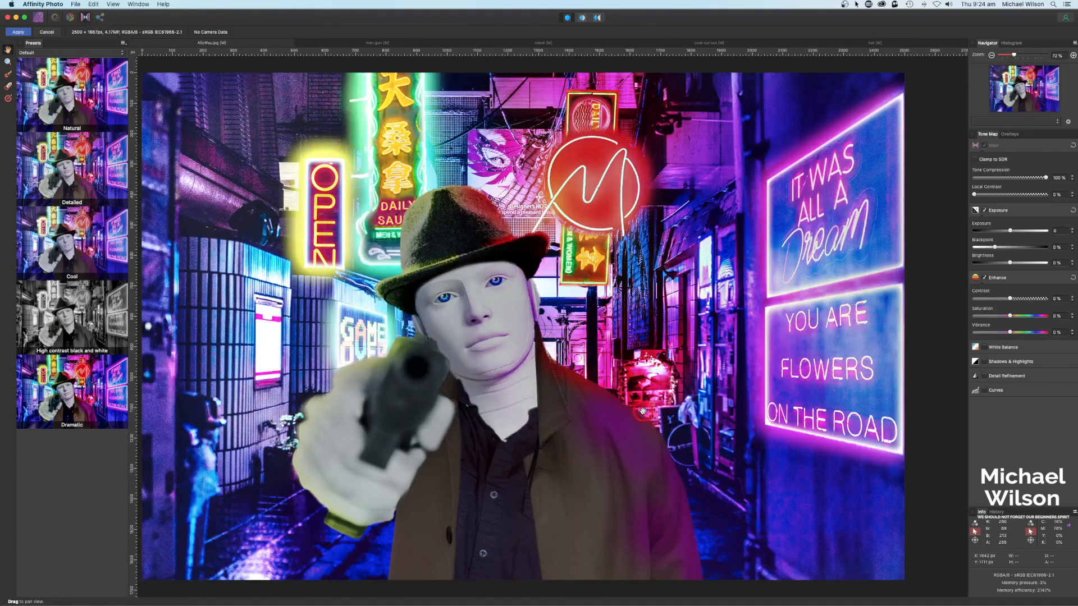
Step: Apply the Dramatic preset with 20% tone compression, exposure -0.506 and contrast -4%
left_click(85, 397)
left_click_drag(1046, 177, 989, 178)
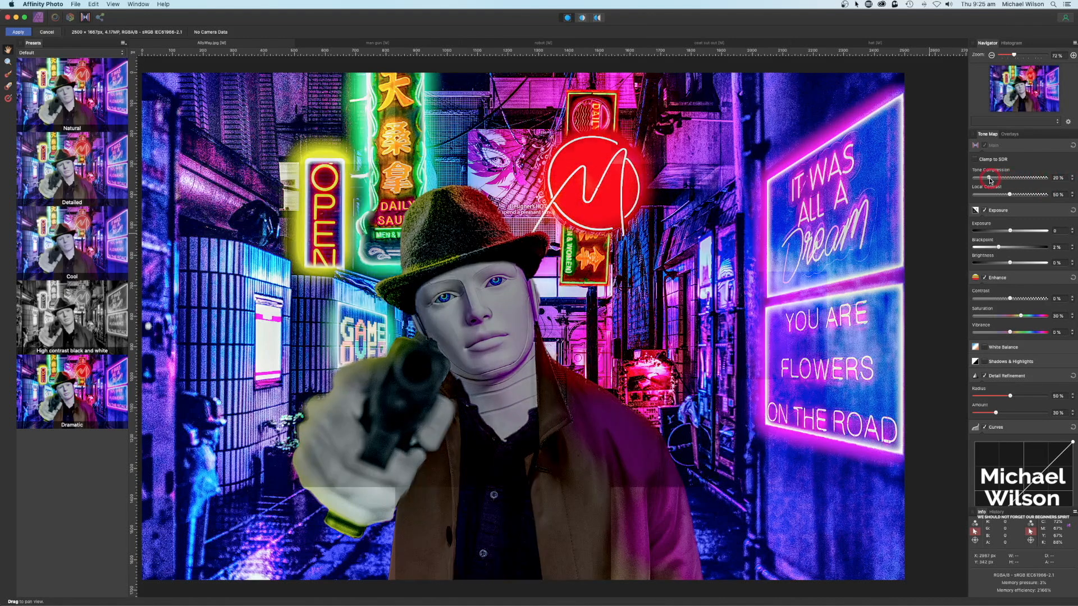
left_click_drag(1010, 232, 1001, 232)
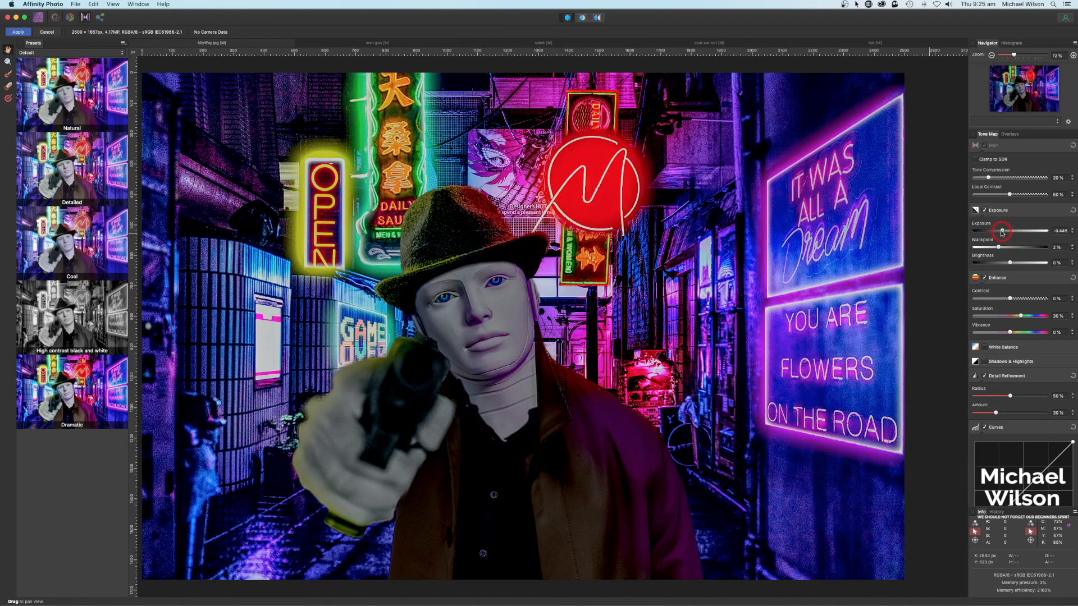
left_click_drag(1010, 299, 1008, 300)
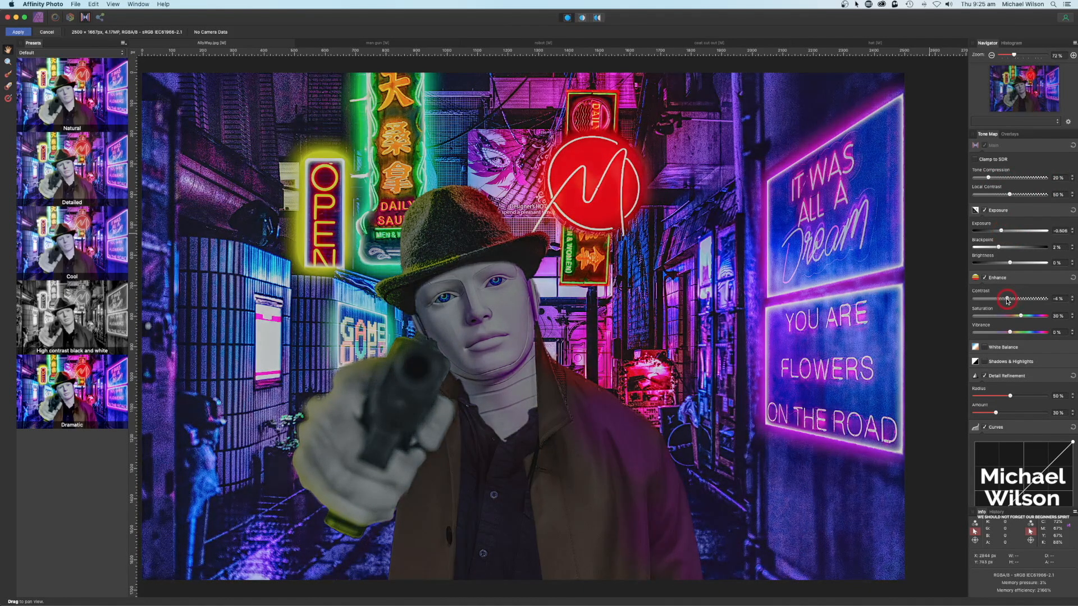
left_click(18, 32)
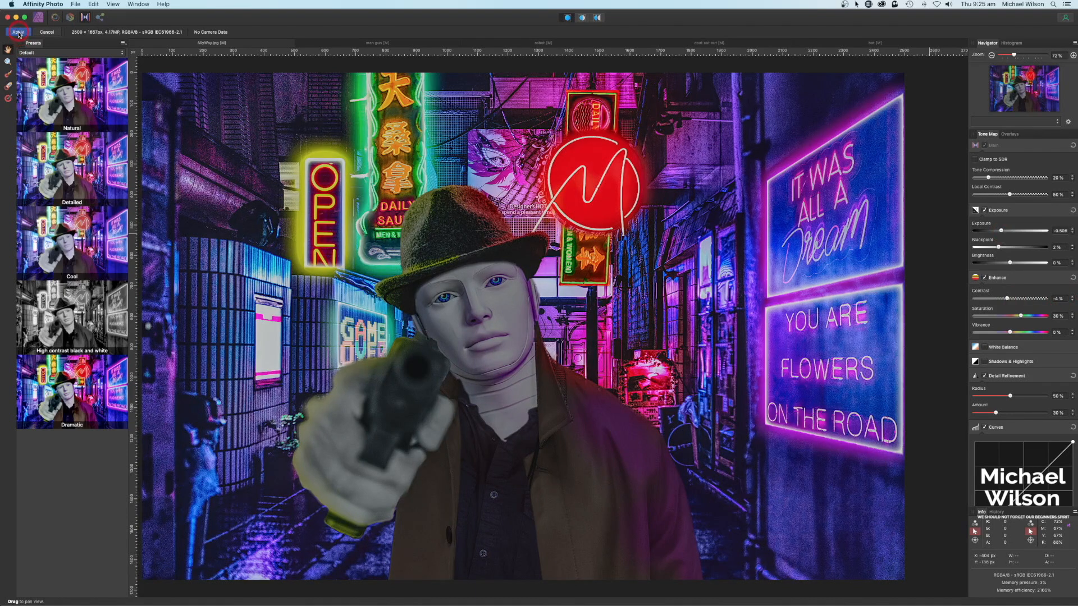